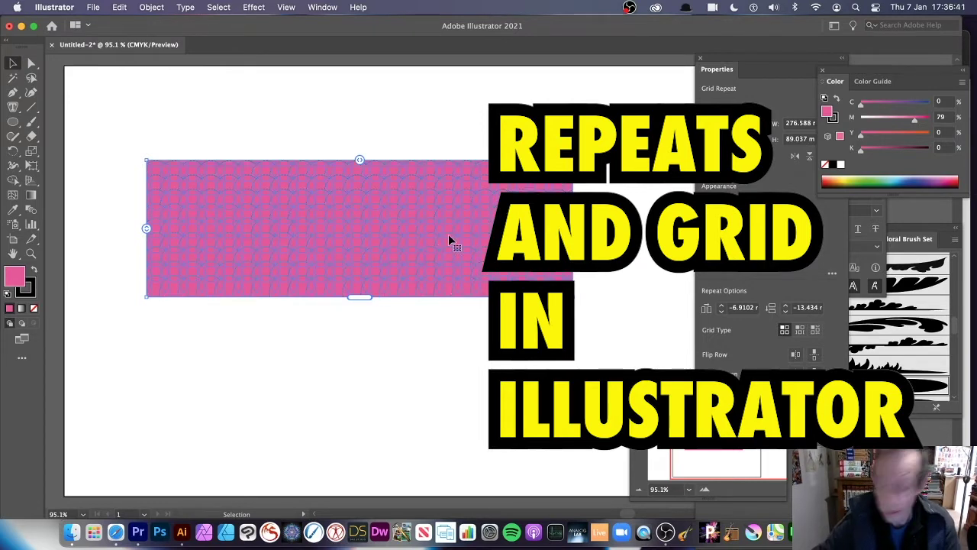
# Delete the existing pink grid and draw a small pink circle about 7.5 mm in diameter near the artboard's middle
pyautogui.press('Delete')
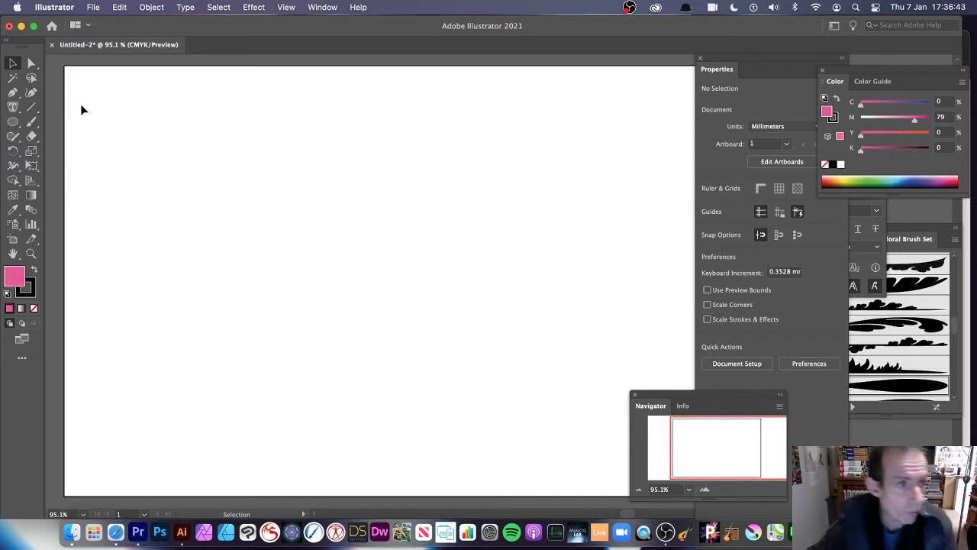
pyautogui.click(13, 122)
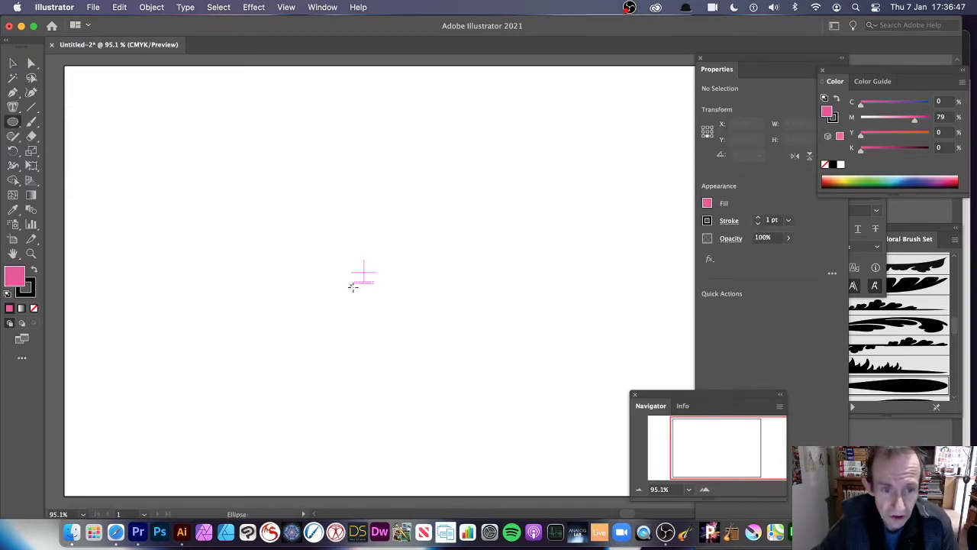
pyautogui.moveTo(350, 284); pyautogui.dragTo(364, 298)
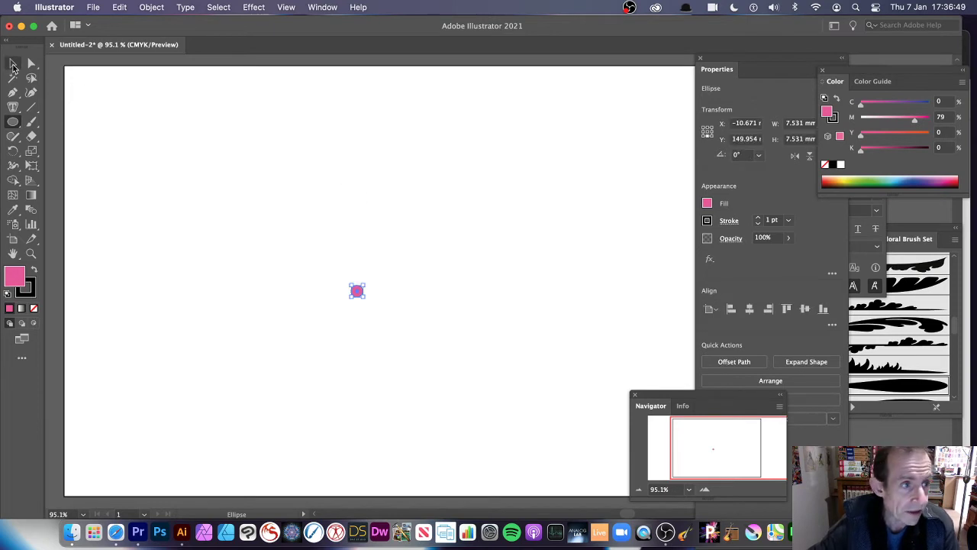
# Apply a Grid repeat to the small pink circle
pyautogui.click(152, 8)
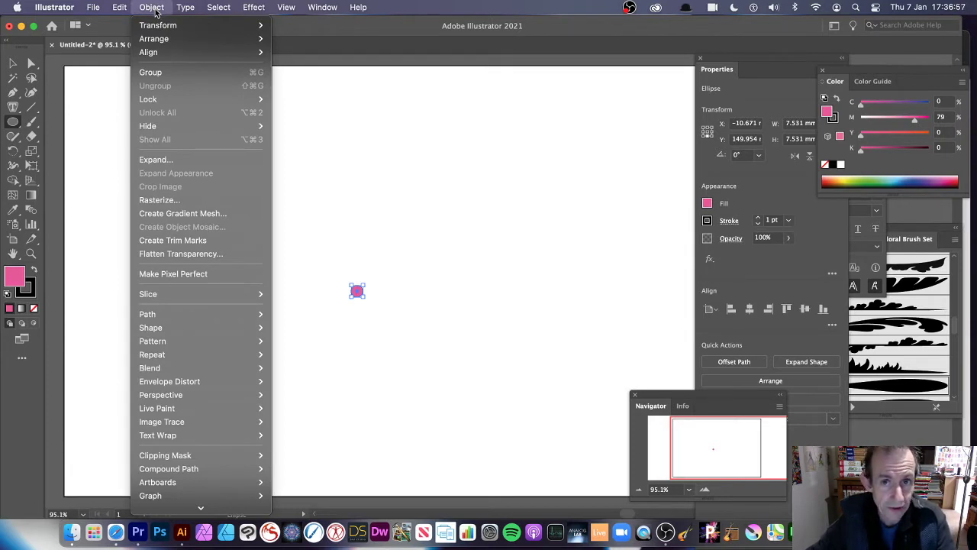
pyautogui.moveTo(173, 360)
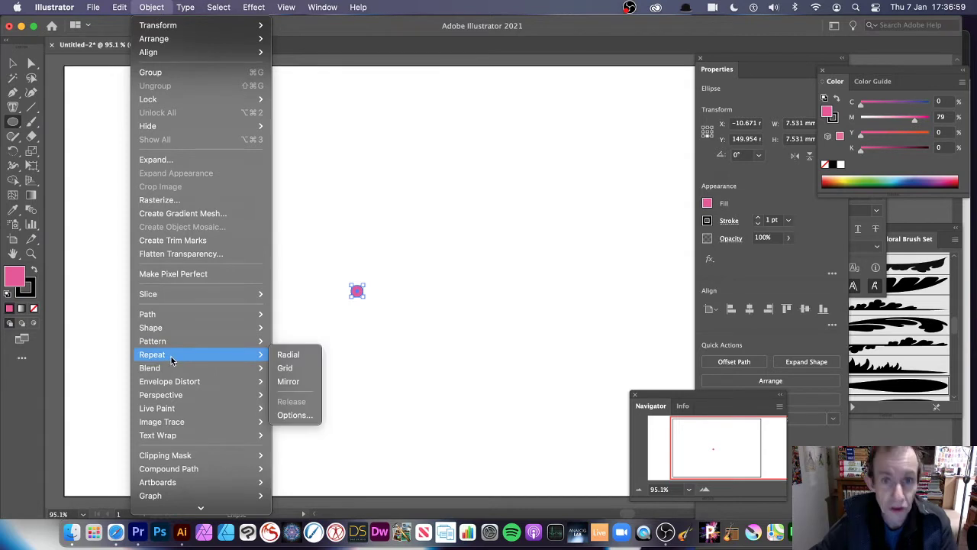
pyautogui.click(298, 367)
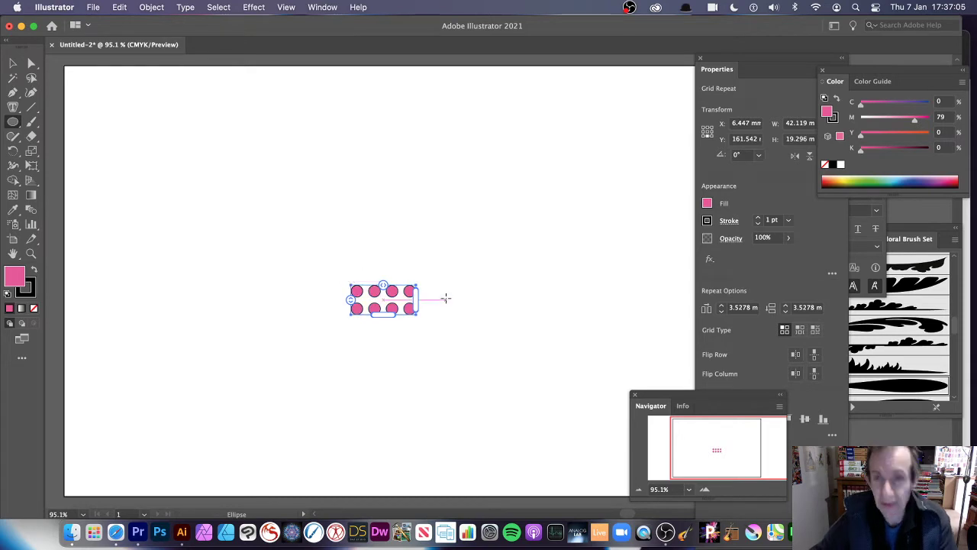
# Scale the whole grid repeat up to about 235 mm wide and 107.5 mm high
pyautogui.click(13, 64)
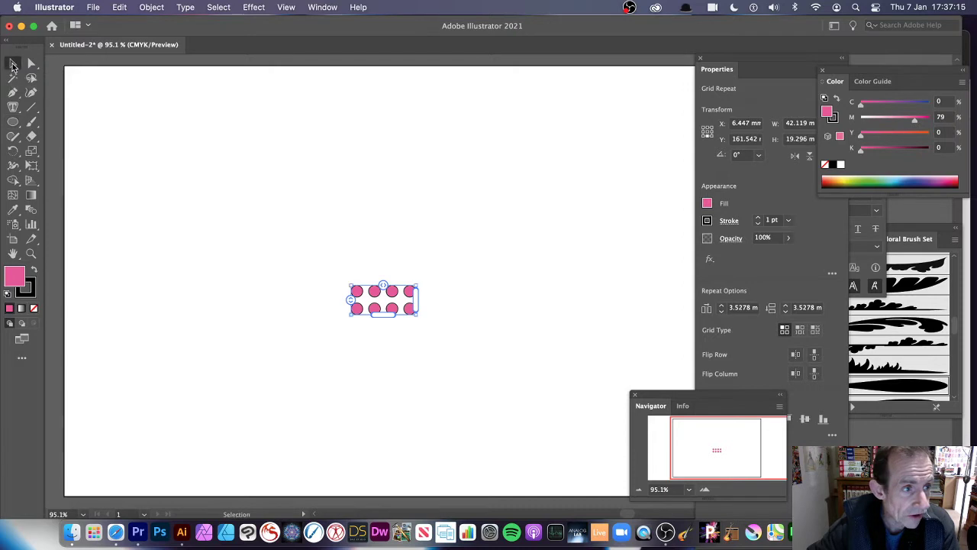
pyautogui.moveTo(351, 286); pyautogui.dragTo(172, 204)
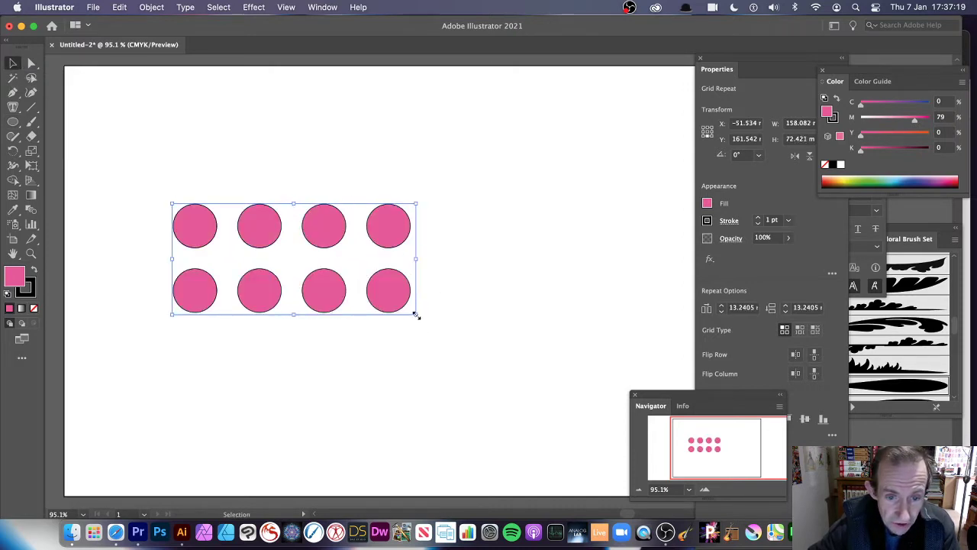
pyautogui.moveTo(416, 314); pyautogui.dragTo(533, 381)
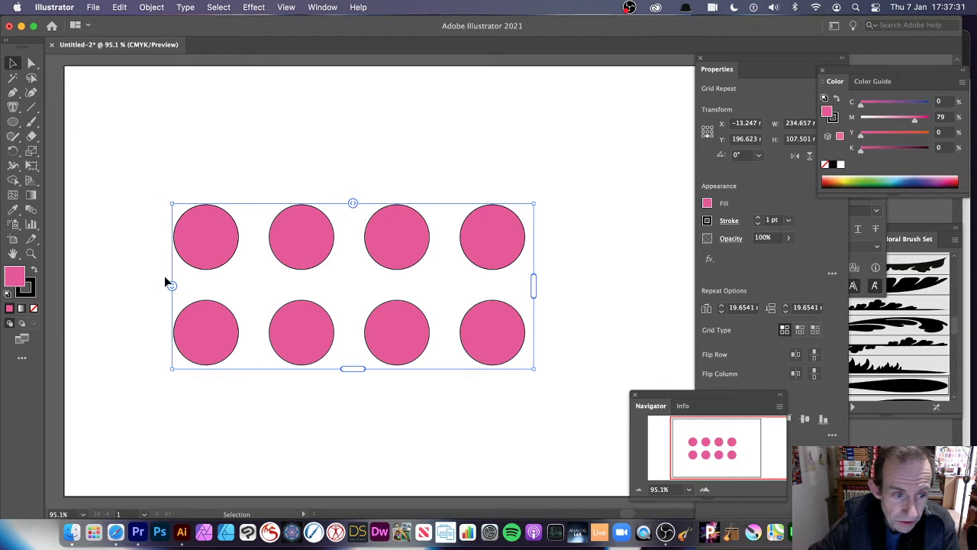
# Move the Properties panel beside the artwork so that the repeat options are fully accessible
pyautogui.moveTo(729, 67); pyautogui.dragTo(603, 79)
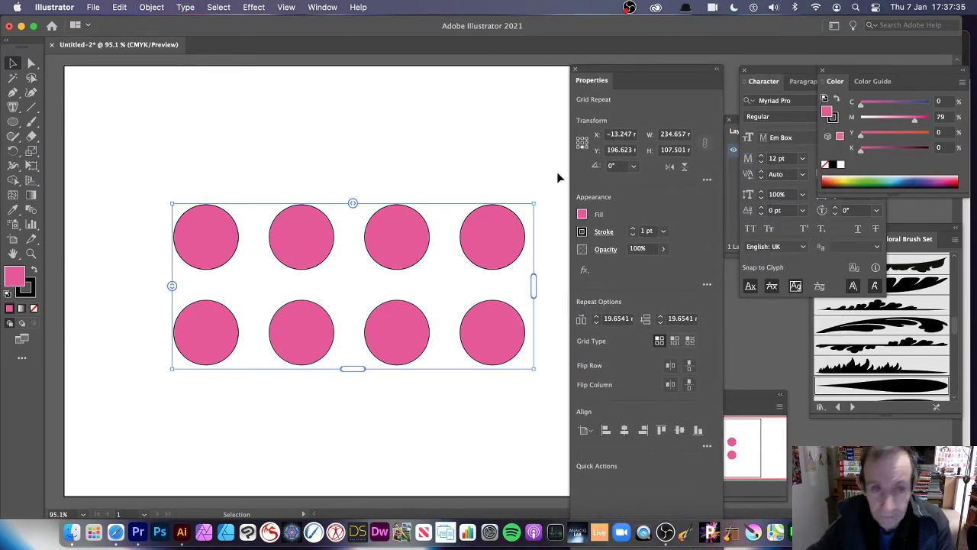
pyautogui.click(336, 10)
pyautogui.scroll(-6, 385, 376)
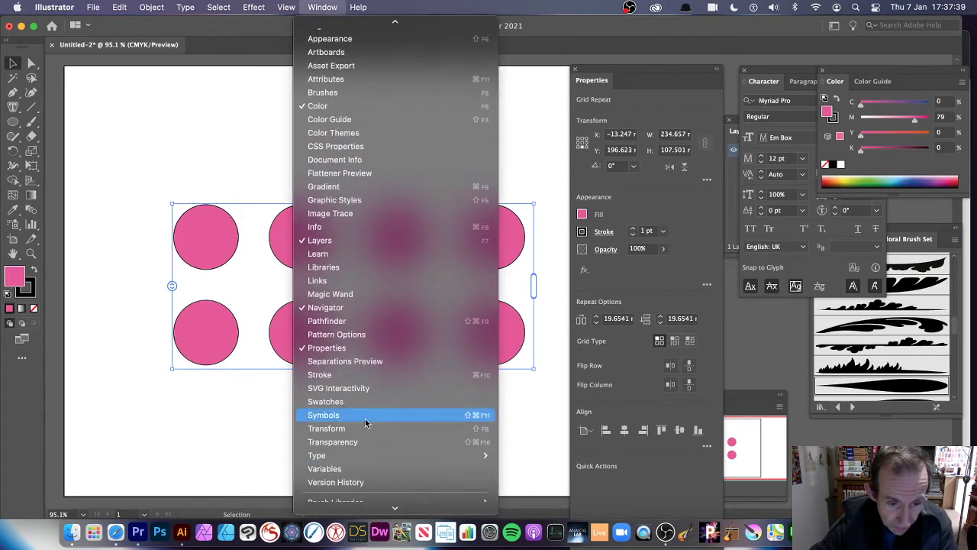
pyautogui.click(670, 298)
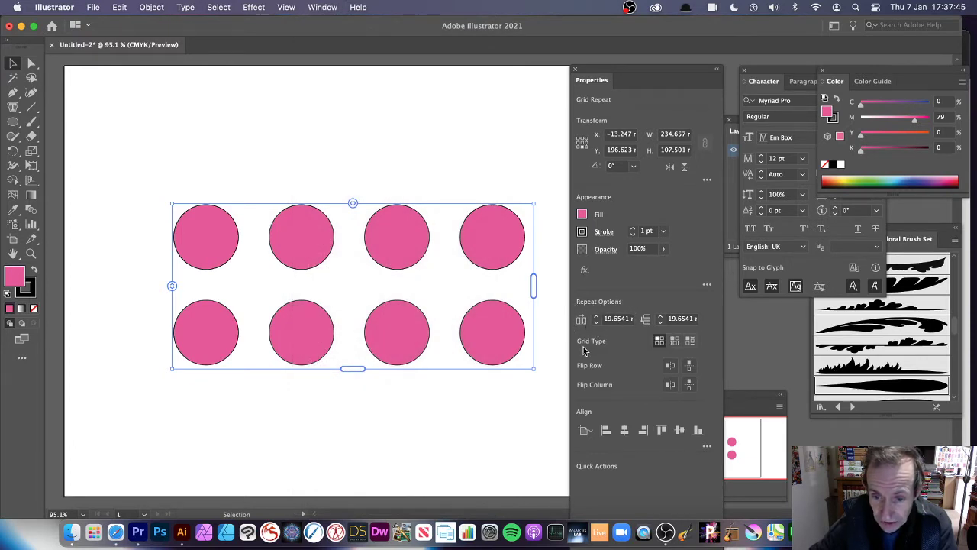
# Try the brick-by-row and brick-by-column grid types, return to the plain grid, and try the row flip options
pyautogui.click(676, 341)
pyautogui.click(676, 341)
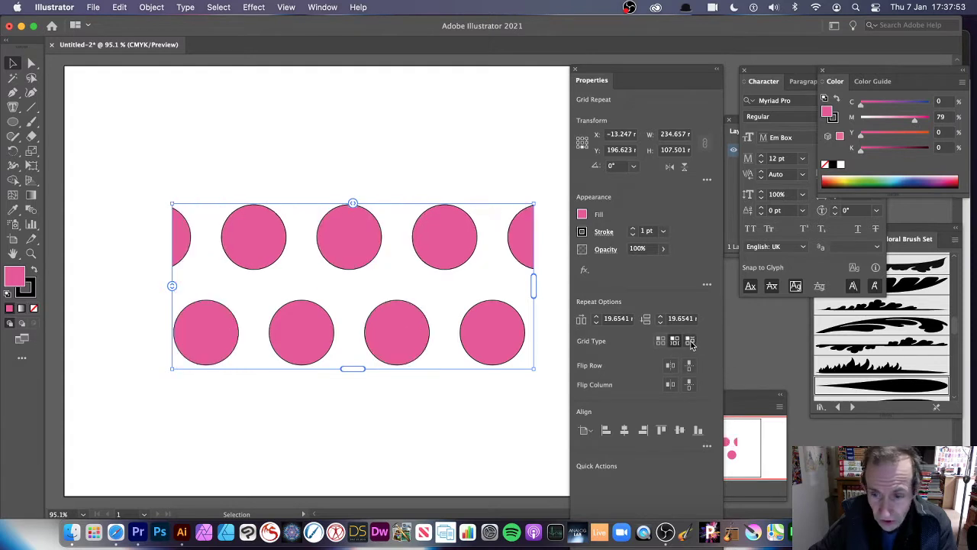
pyautogui.click(689, 341)
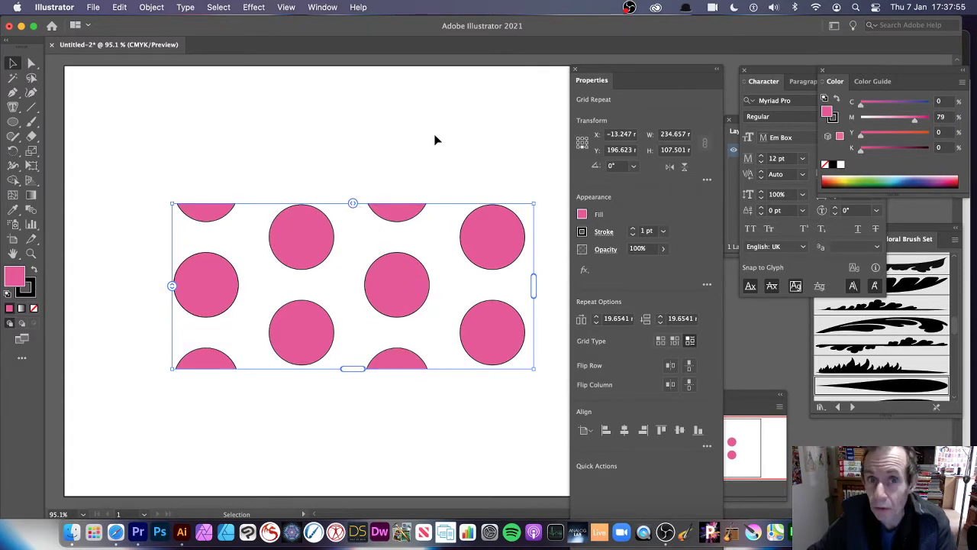
pyautogui.click(662, 341)
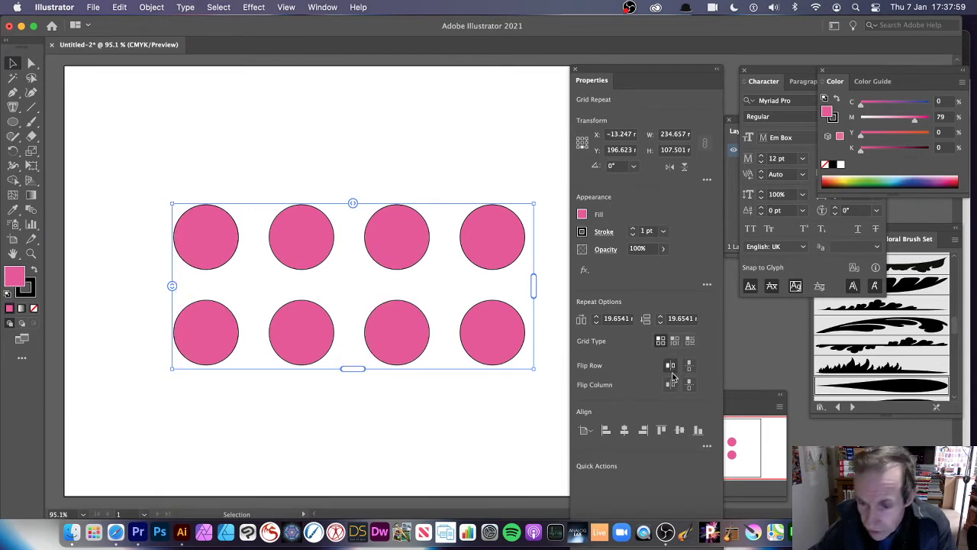
pyautogui.click(671, 367)
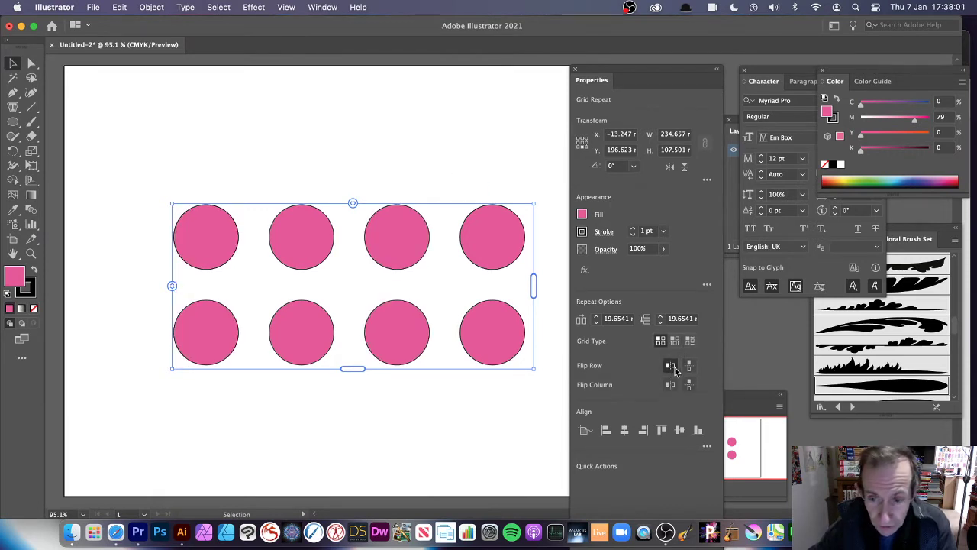
pyautogui.click(688, 365)
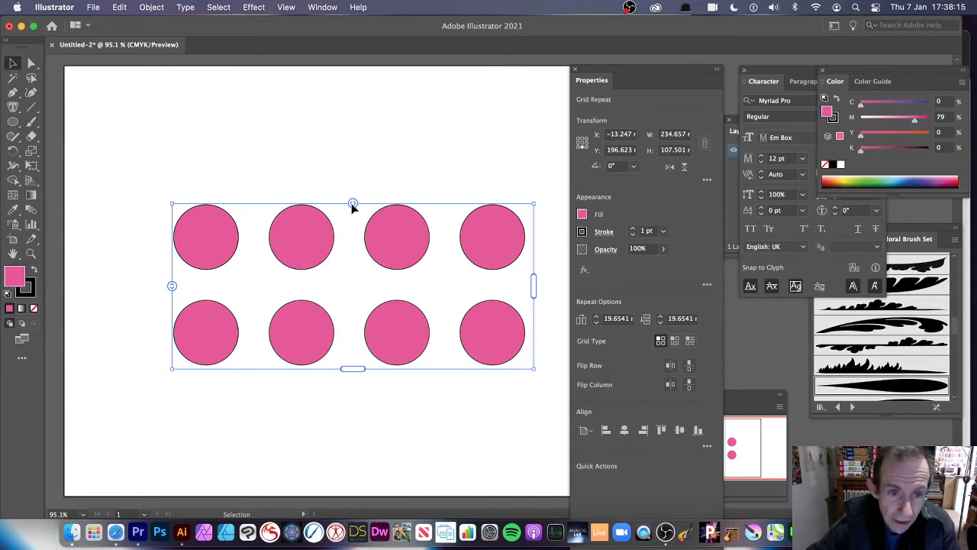
# Tighten the grid repeat's spacing to about 2.34 mm horizontally and 1.1 mm vertically
pyautogui.moveTo(353, 205)
pyautogui.mouseDown()
pyautogui.moveTo(333, 202)
pyautogui.moveTo(375, 206)
pyautogui.moveTo(352, 202)
pyautogui.mouseUp()
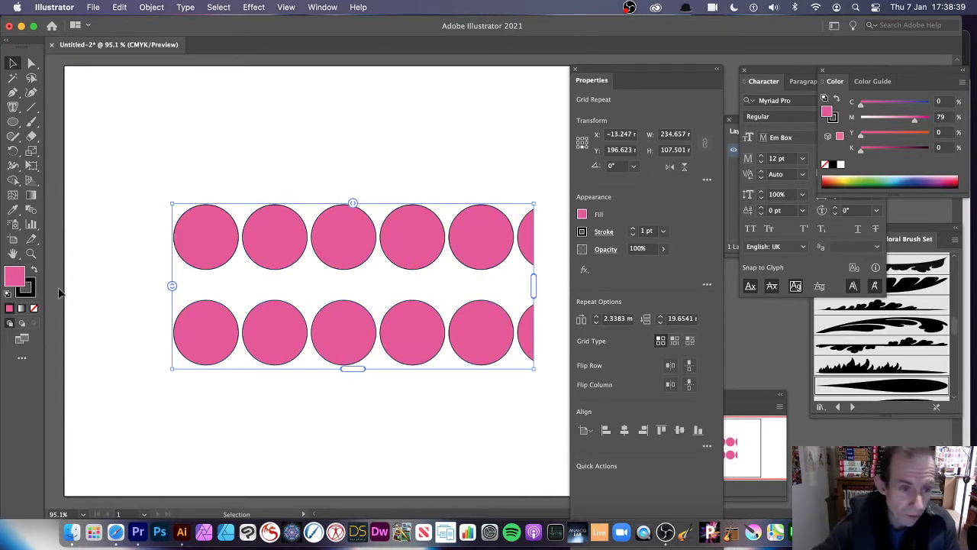
pyautogui.moveTo(172, 286); pyautogui.dragTo(172, 277)
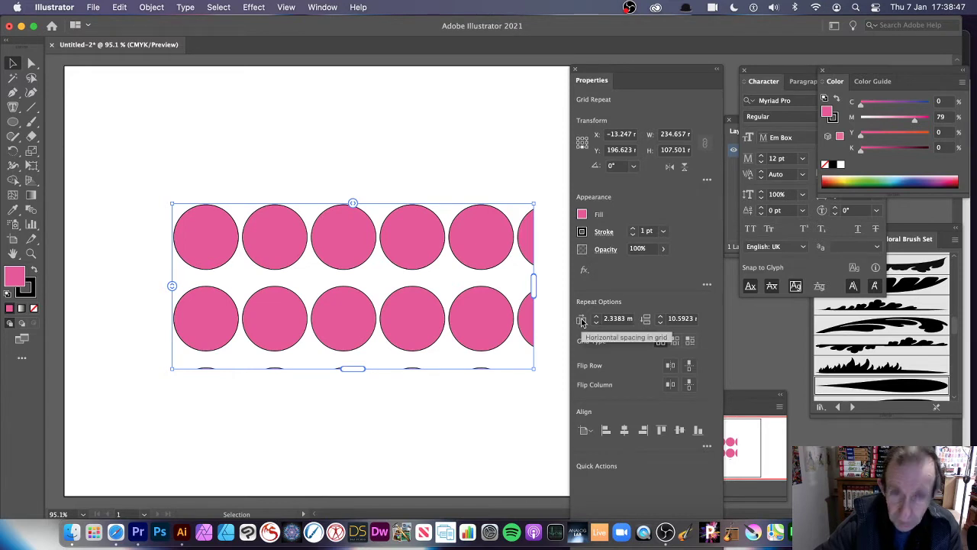
pyautogui.moveTo(174, 286); pyautogui.dragTo(177, 277)
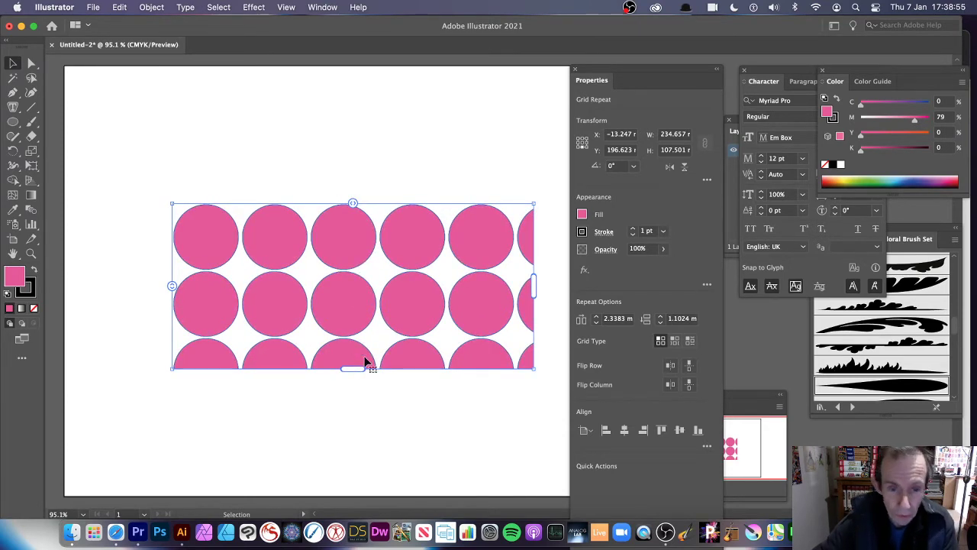
# Move the grid repeat towards the artboard's upper-left corner and extend its bounds to about 304 mm by 251 mm for more circles
pyautogui.moveTo(362, 368); pyautogui.dragTo(370, 399)
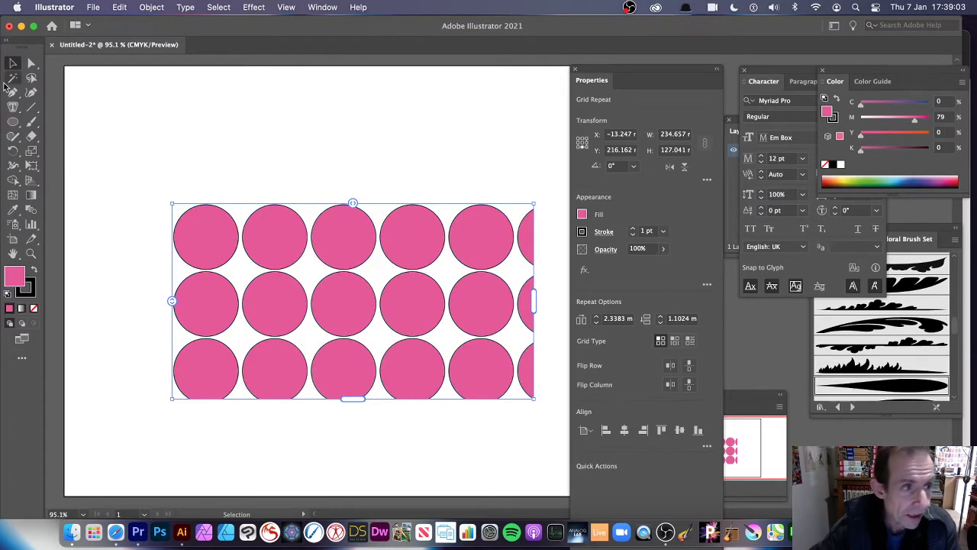
pyautogui.click(11, 63)
pyautogui.moveTo(279, 226); pyautogui.dragTo(185, 105)
pyautogui.moveTo(260, 278); pyautogui.dragTo(258, 469)
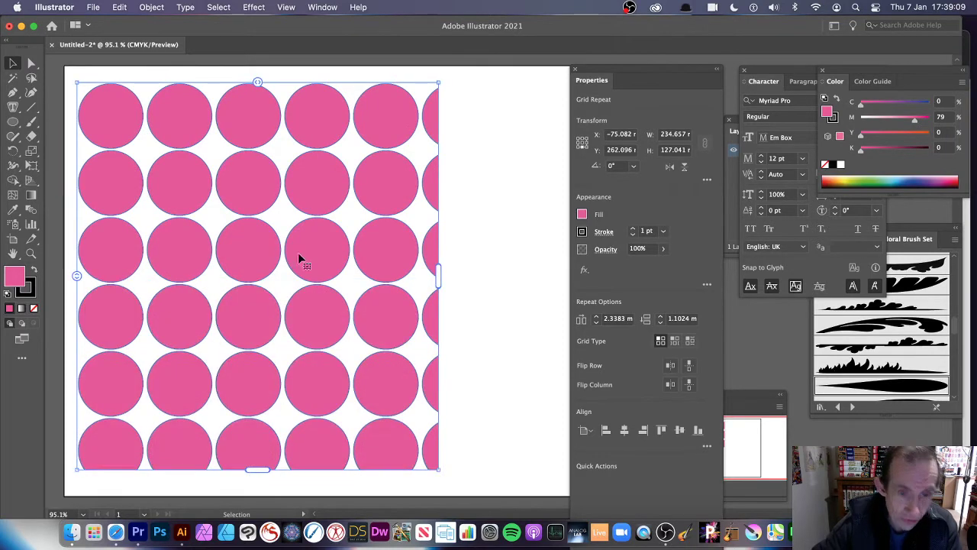
pyautogui.moveTo(435, 275); pyautogui.dragTo(545, 275)
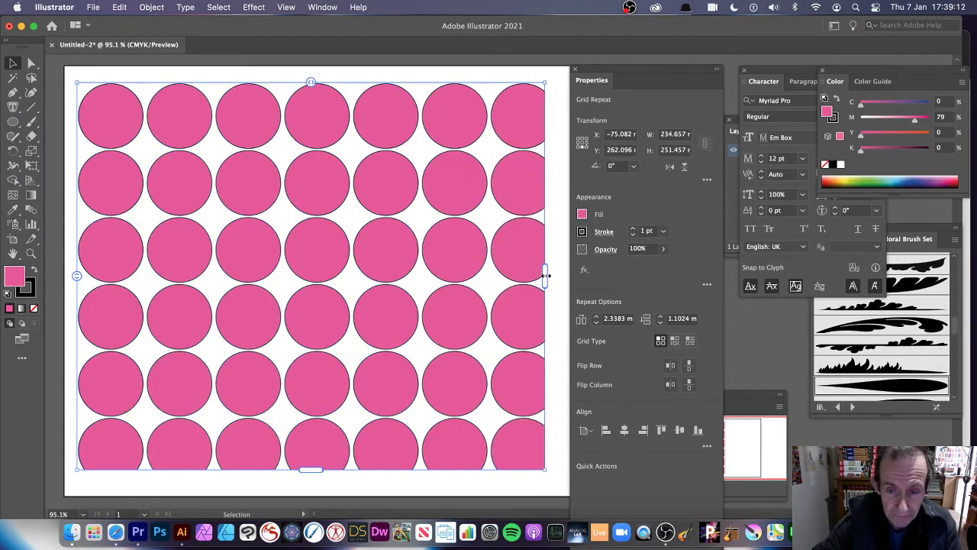
# Compare the row-brick and column-brick layouts on the enlarged repeat and restore the plain grid type
pyautogui.click(676, 341)
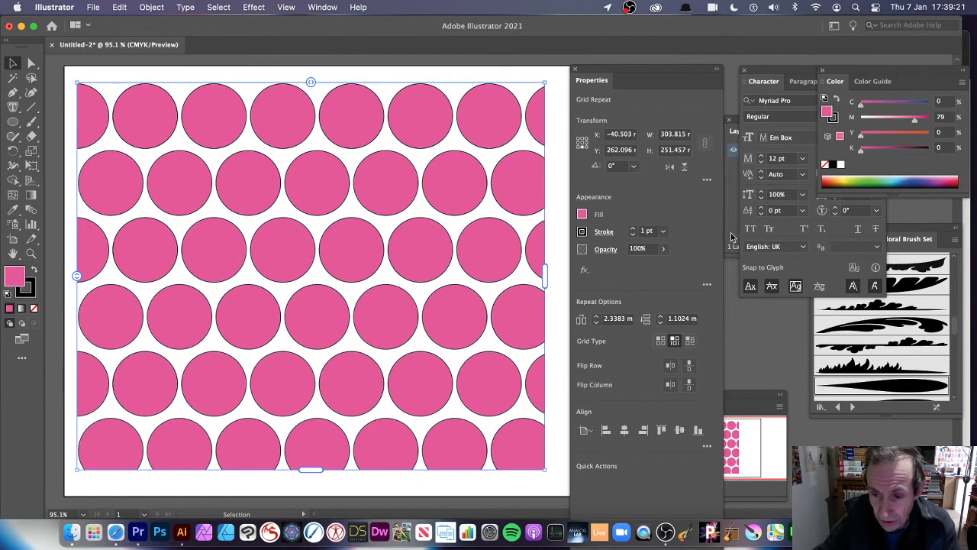
pyautogui.click(690, 342)
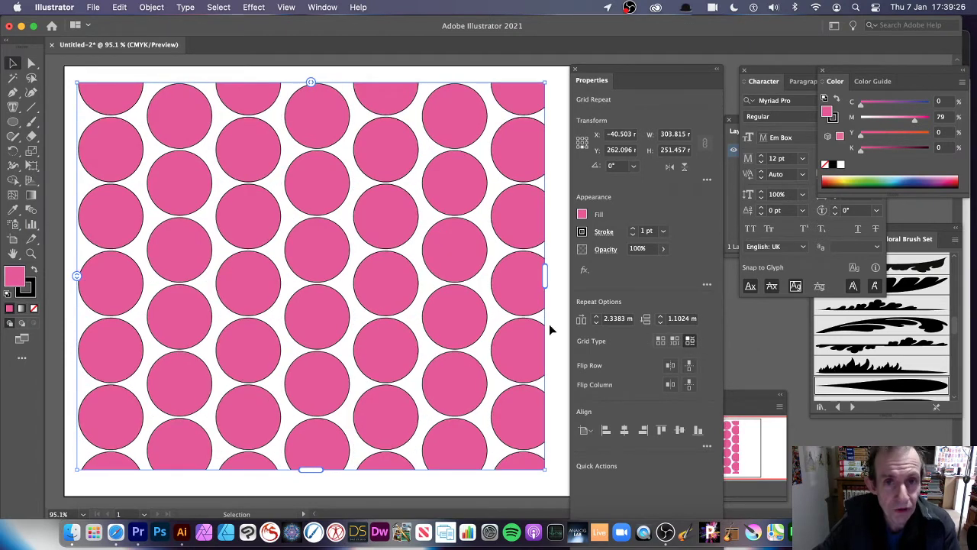
pyautogui.click(663, 341)
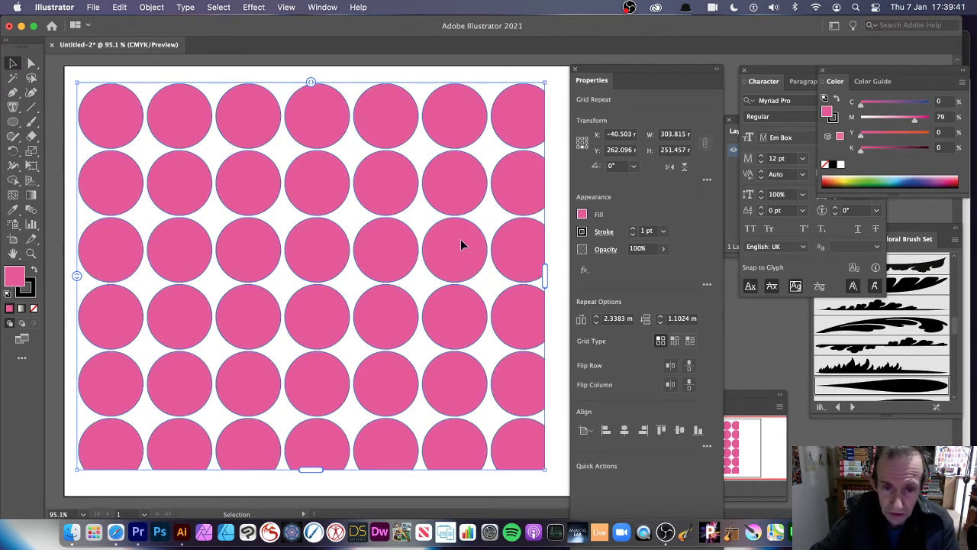
# Isolate one circle inside the grid repeat and scale it down to about 15.5 mm in diameter
pyautogui.doubleClick(459, 250)
pyautogui.moveTo(488, 281); pyautogui.dragTo(461, 256)
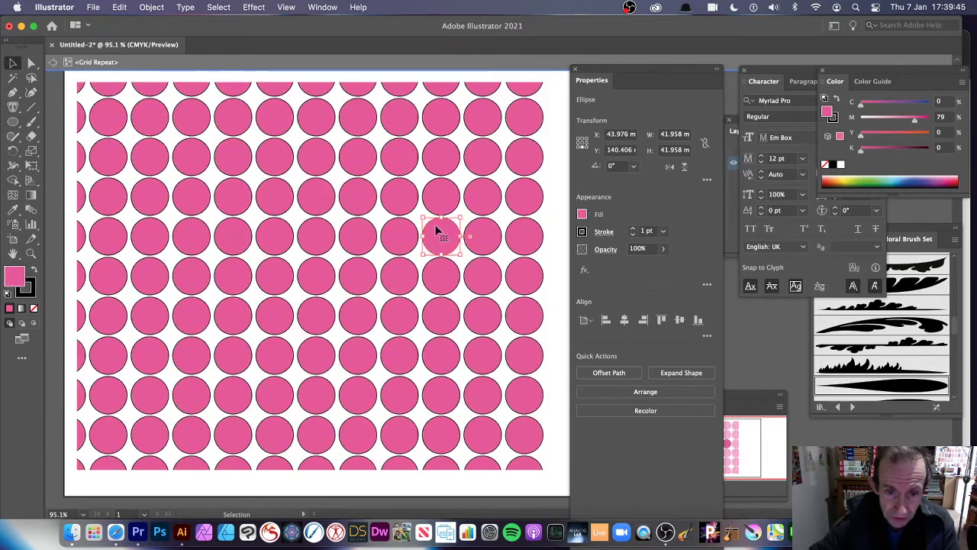
pyautogui.moveTo(456, 250); pyautogui.dragTo(449, 243)
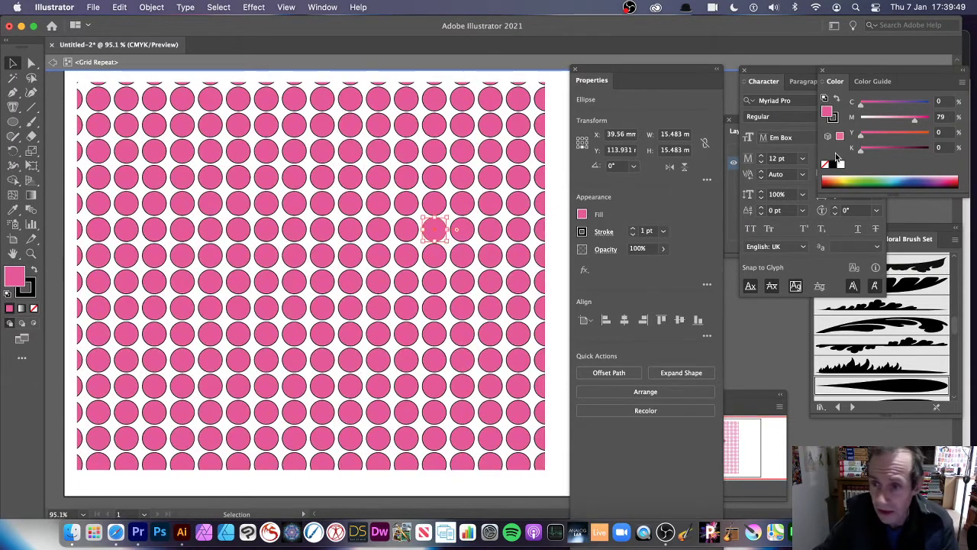
# Try a red fill on the isolated circle and settle on yellow
pyautogui.click(584, 214)
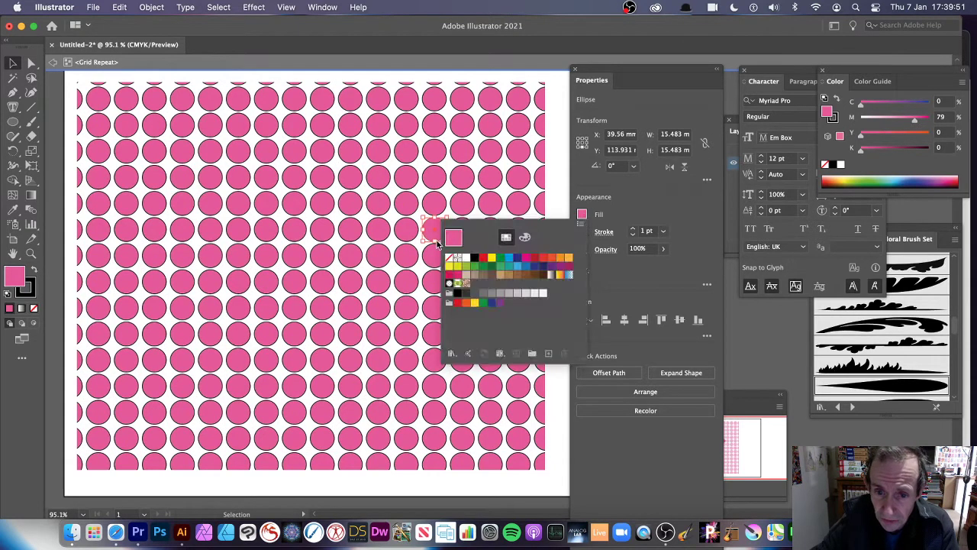
pyautogui.click(485, 261)
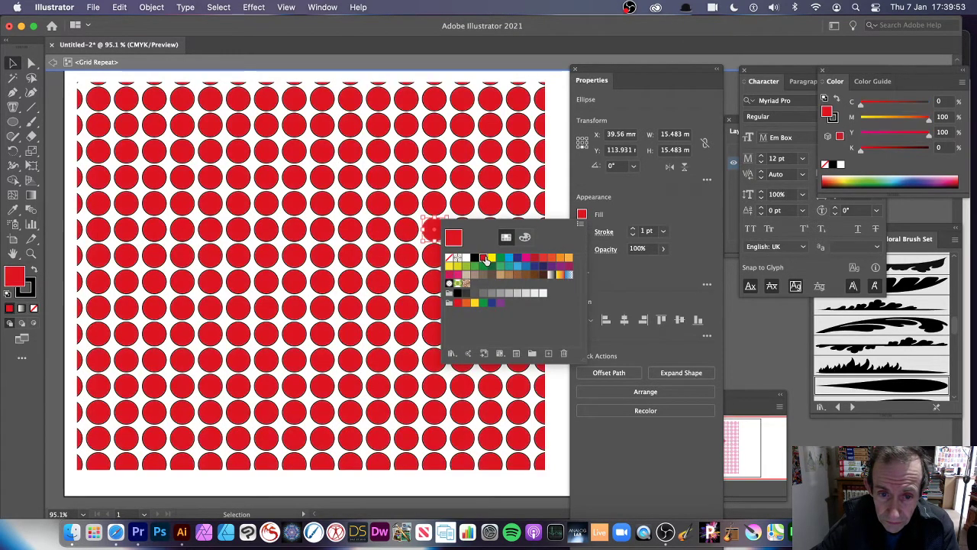
pyautogui.click(493, 258)
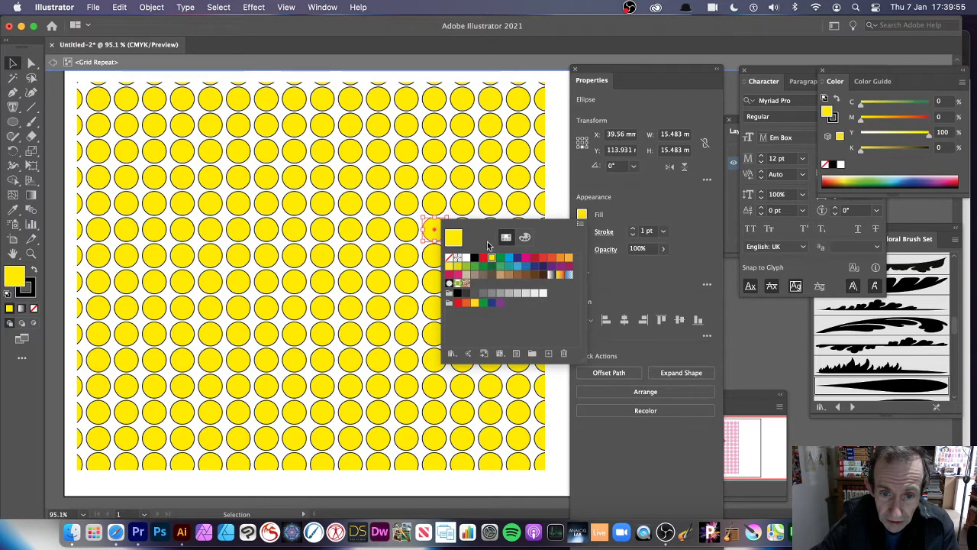
# Set the isolated circle's stroke weight to 3 pt
pyautogui.click(664, 231)
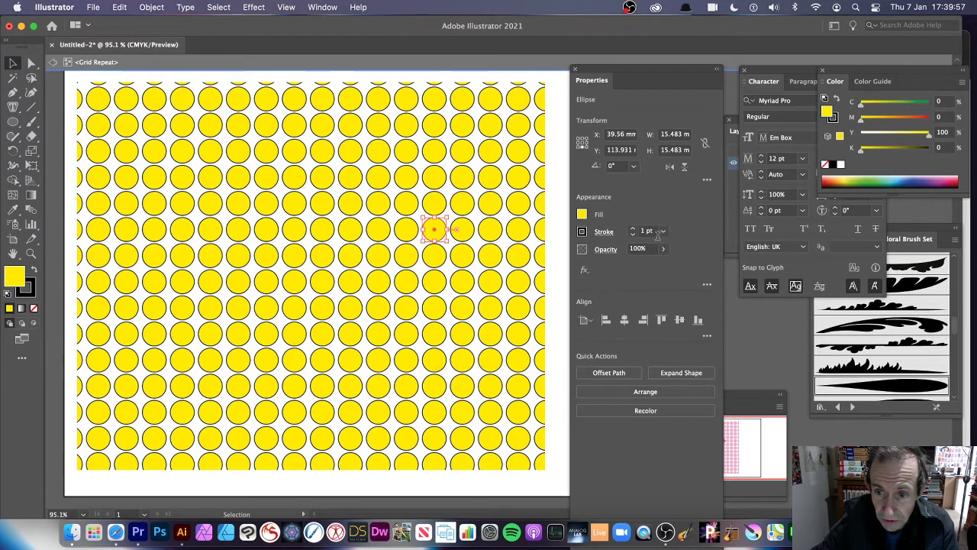
pyautogui.click(663, 231)
pyautogui.click(684, 297)
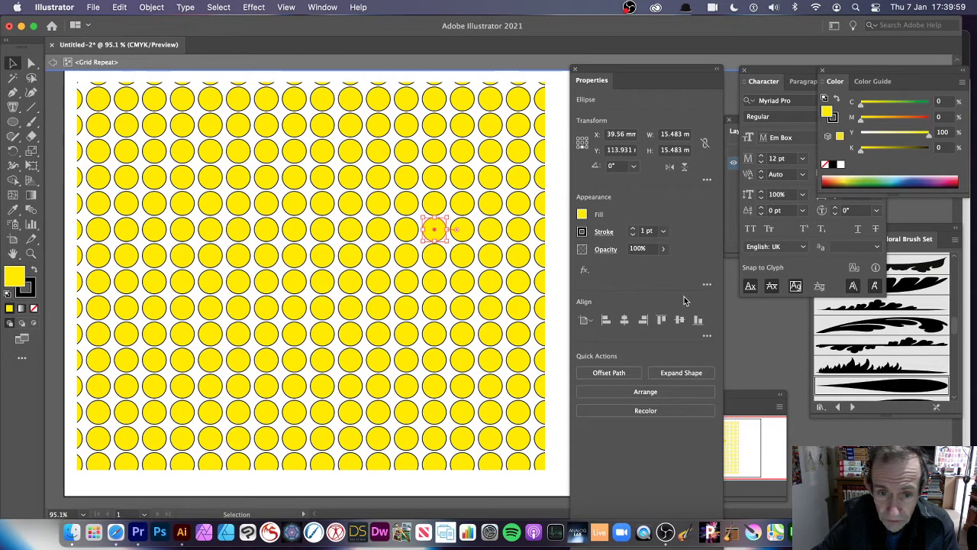
pyautogui.click(663, 232)
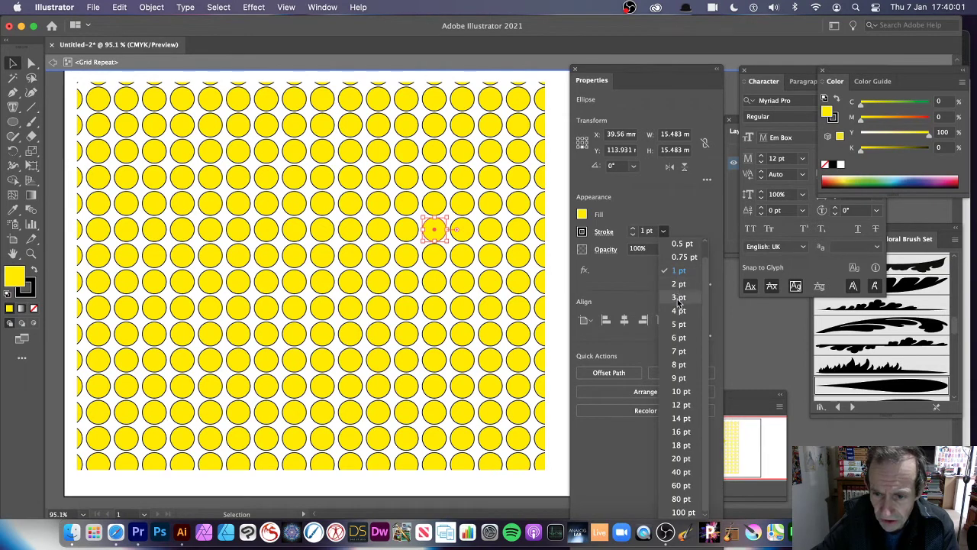
pyautogui.click(674, 297)
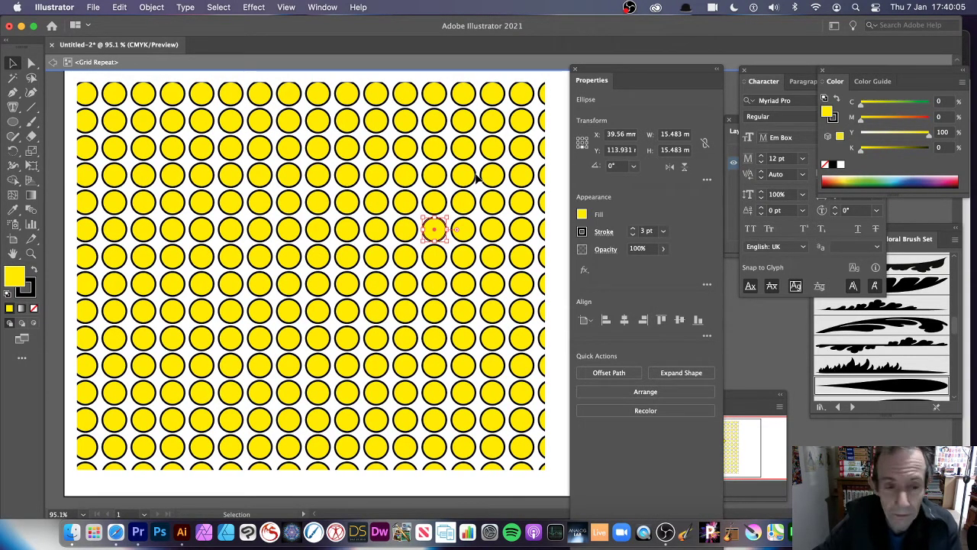
# Try a lower opacity on the isolated circle, return it to 100%, and exit isolation mode
pyautogui.click(665, 249)
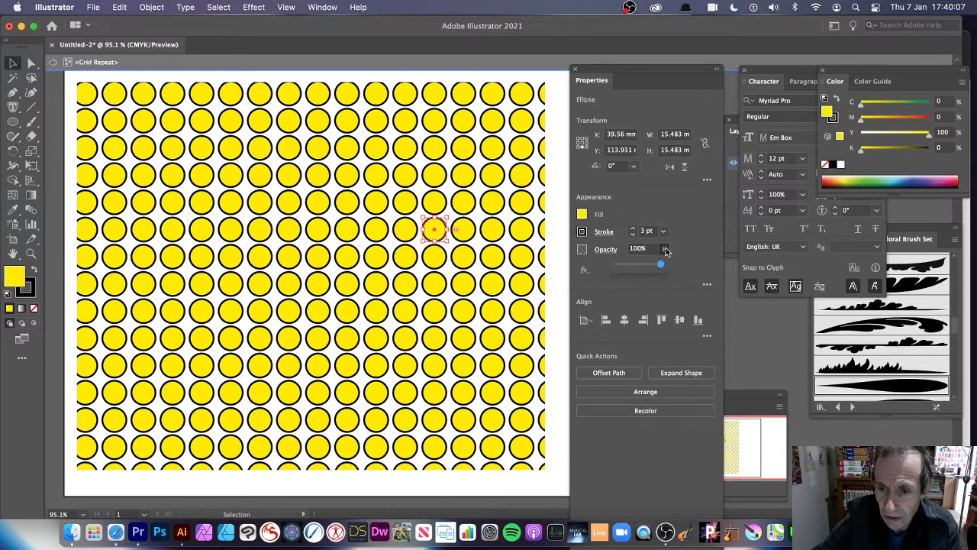
pyautogui.moveTo(635, 265); pyautogui.dragTo(698, 260)
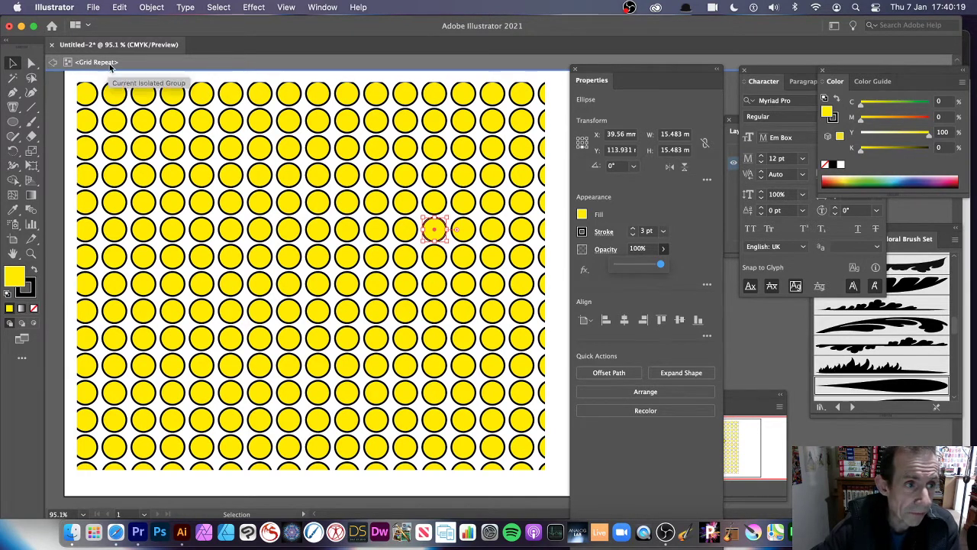
pyautogui.click(55, 63)
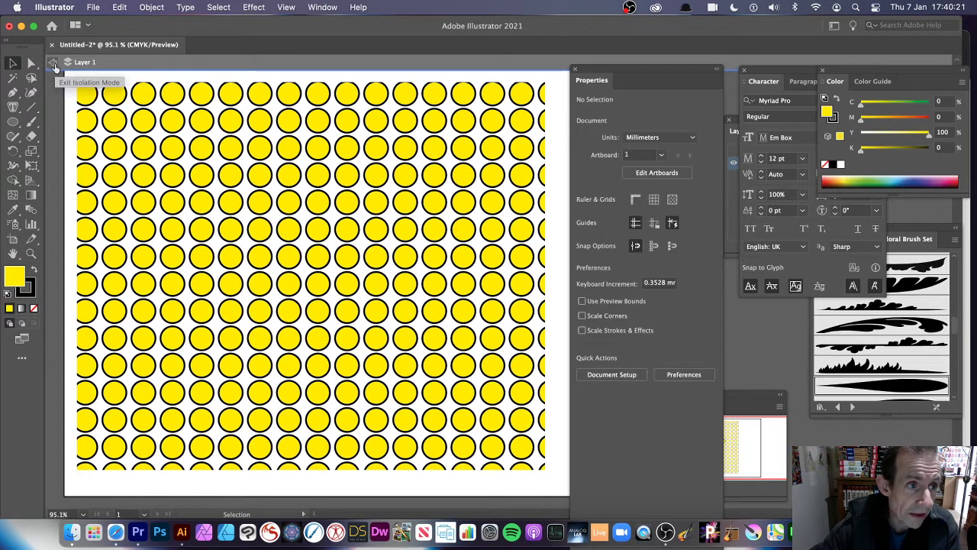
pyautogui.click(53, 62)
# Scale the whole grid repeat down to about 230.6 by 190.9 mm and reposition it within the artboard
pyautogui.click(388, 192)
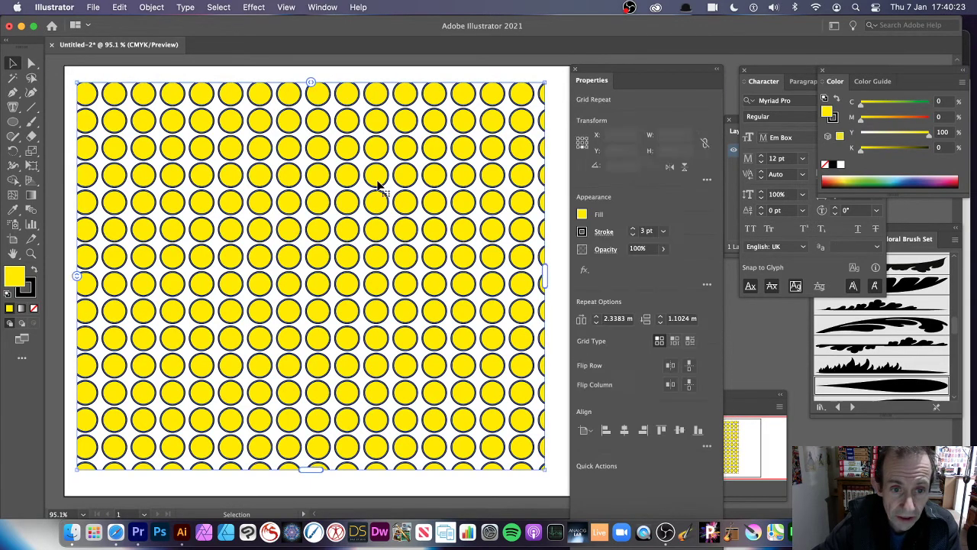
pyautogui.moveTo(76, 87); pyautogui.dragTo(189, 175)
pyautogui.moveTo(372, 244); pyautogui.dragTo(329, 188)
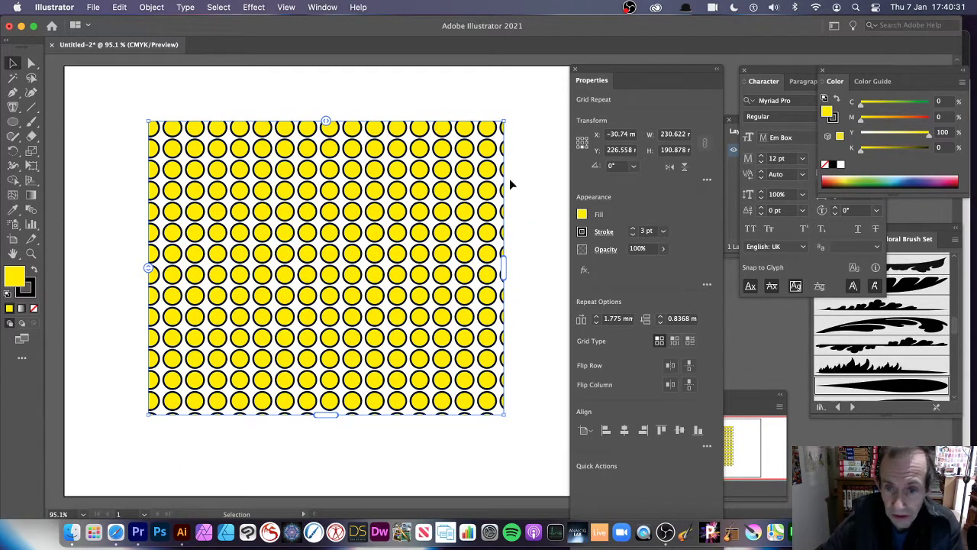
# Isolate one circle in the repeat and reshape it into a narrow ellipse about 7.6 mm wide and 28.2 mm high
pyautogui.doubleClick(440, 216)
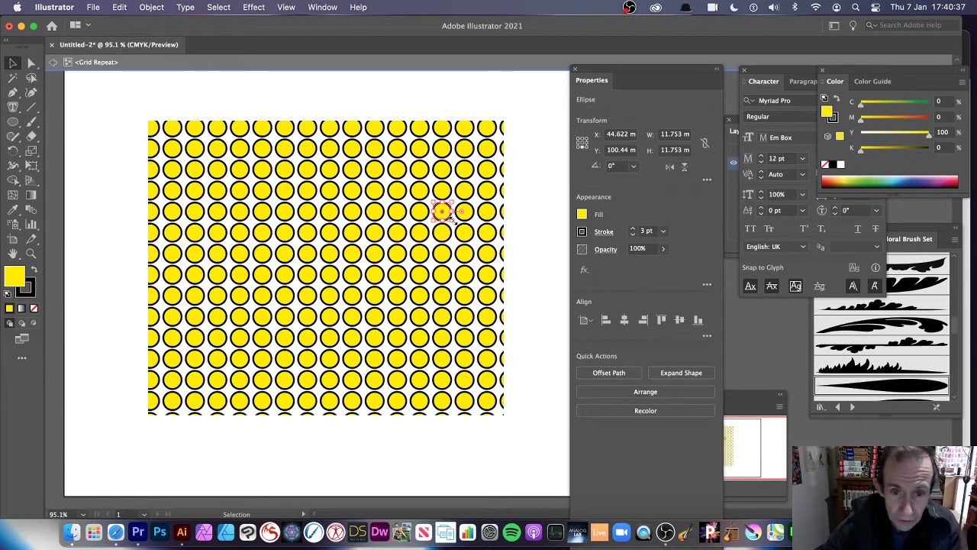
pyautogui.moveTo(456, 221); pyautogui.dragTo(446, 215)
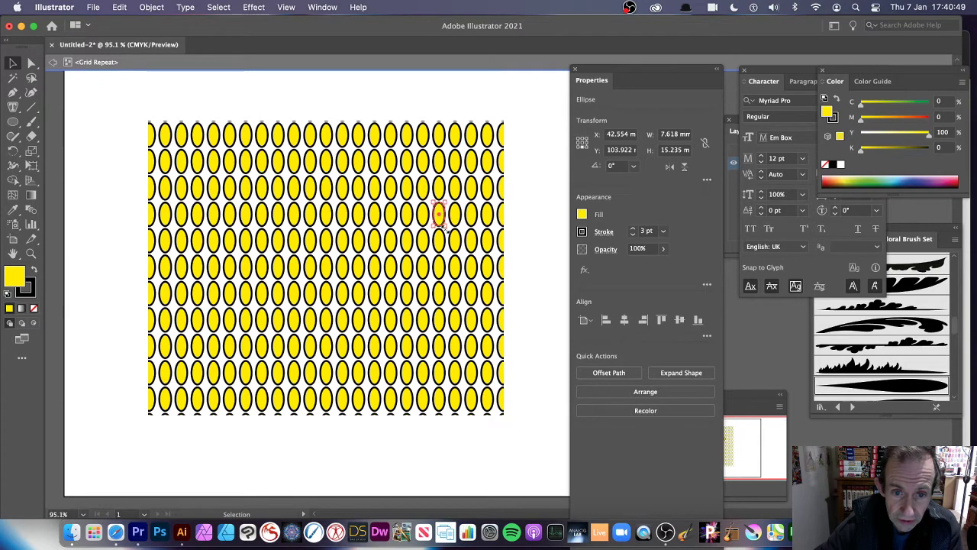
pyautogui.moveTo(443, 227); pyautogui.dragTo(445, 246)
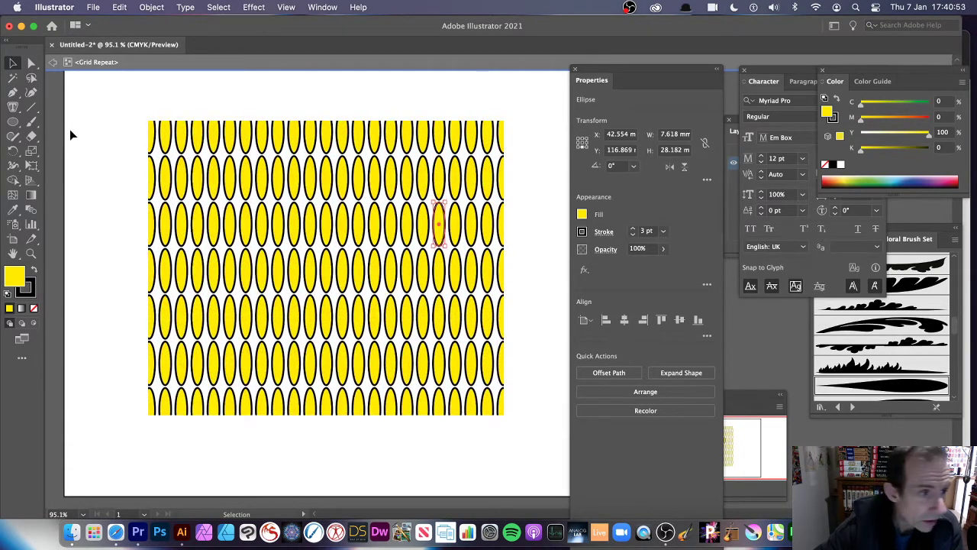
# Rotate the isolated ellipse by 45°
pyautogui.click(119, 7)
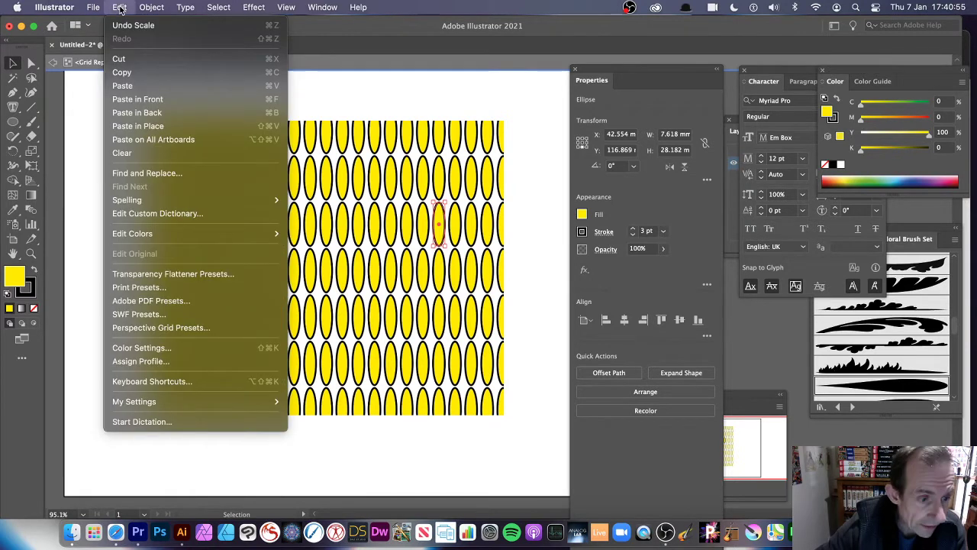
pyautogui.moveTo(145, 8)
pyautogui.moveTo(150, 27)
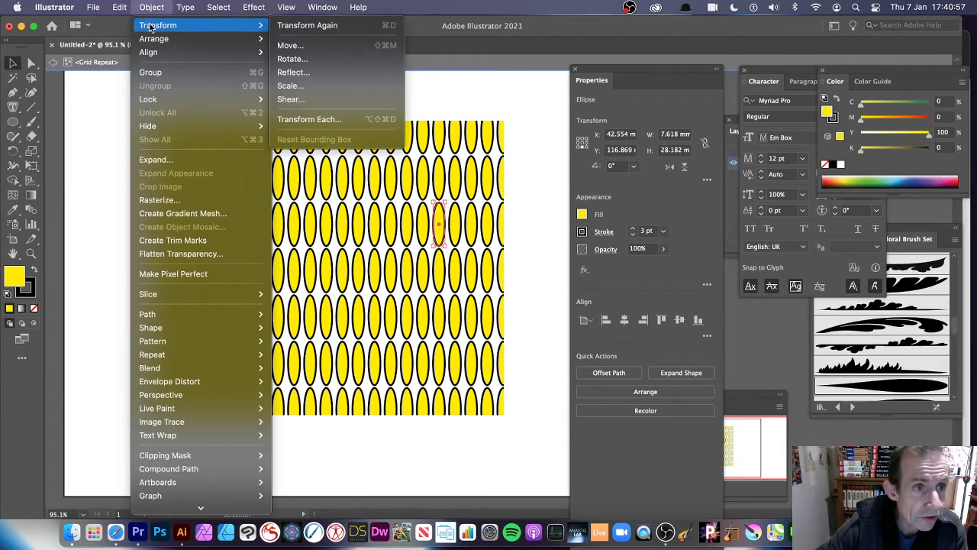
pyautogui.click(291, 59)
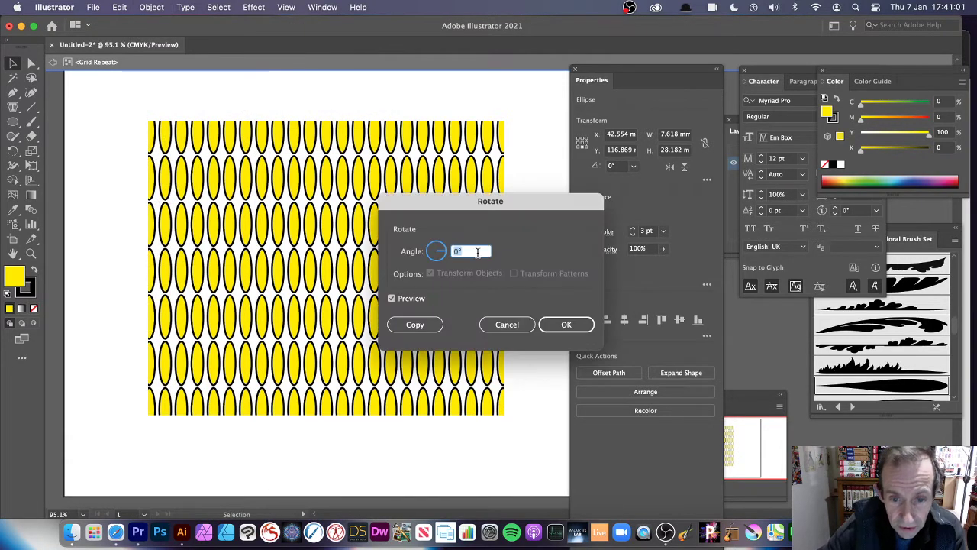
pyautogui.write('45')
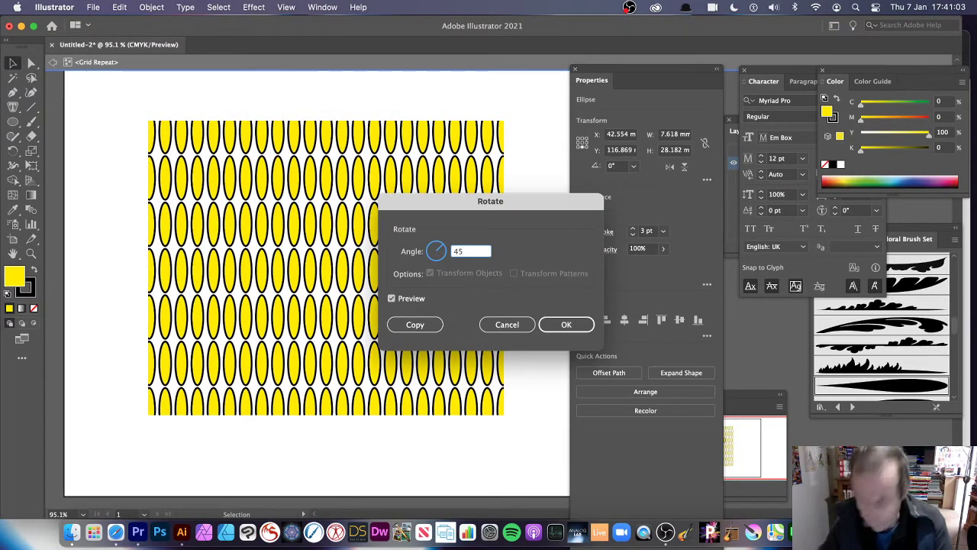
pyautogui.click(570, 324)
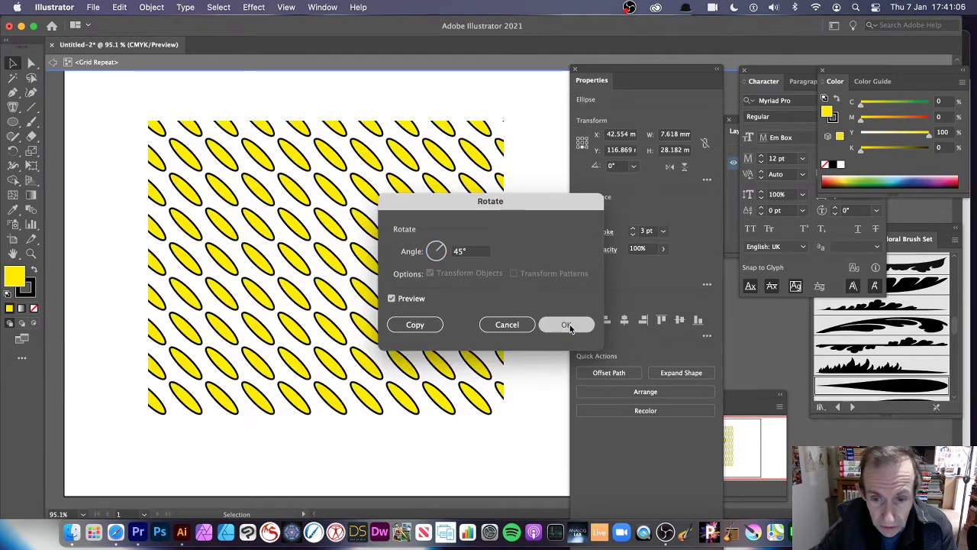
# Bend the lower edge of the rotated ellipse with the Curvature tool into a hooked, concave shape
pyautogui.click(32, 93)
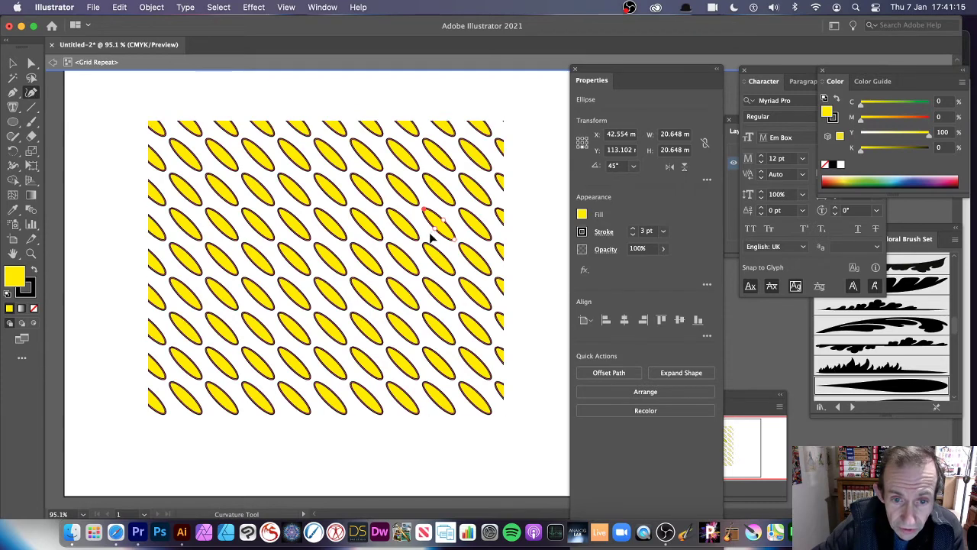
pyautogui.moveTo(430, 238)
pyautogui.mouseDown()
pyautogui.moveTo(436, 218)
pyautogui.moveTo(433, 238)
pyautogui.mouseUp()
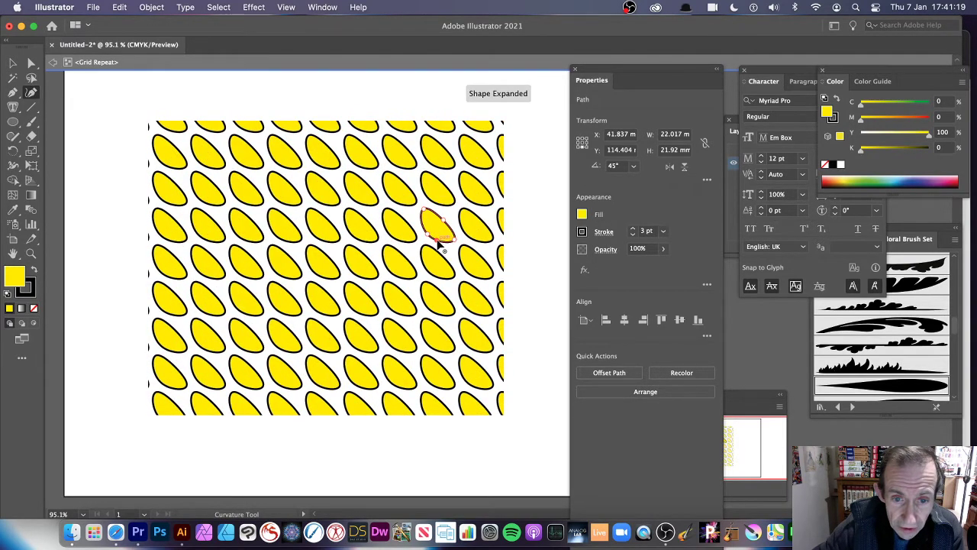
pyautogui.doubleClick(438, 229)
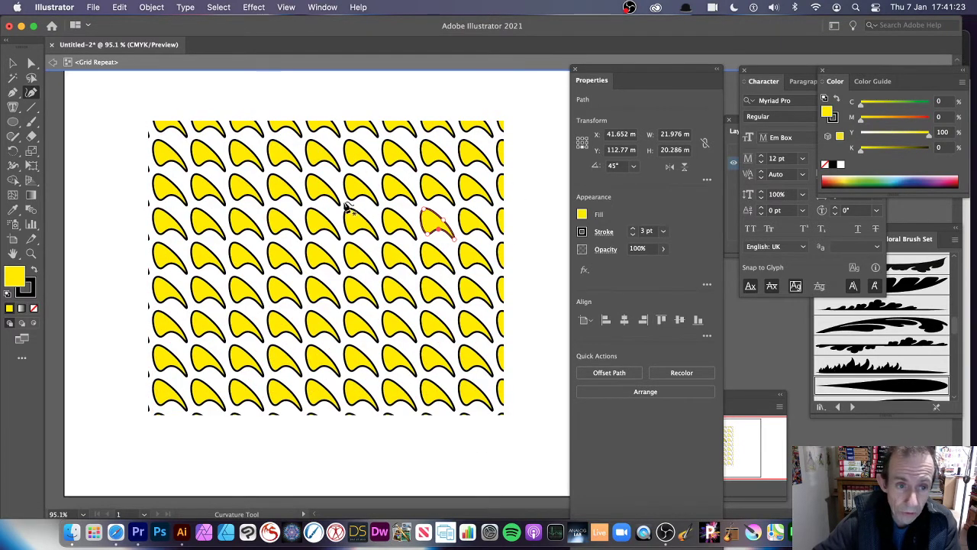
# Undo the curvature edits, the rotation and the ellipse scaling back to the full circle
pyautogui.press('super+z')
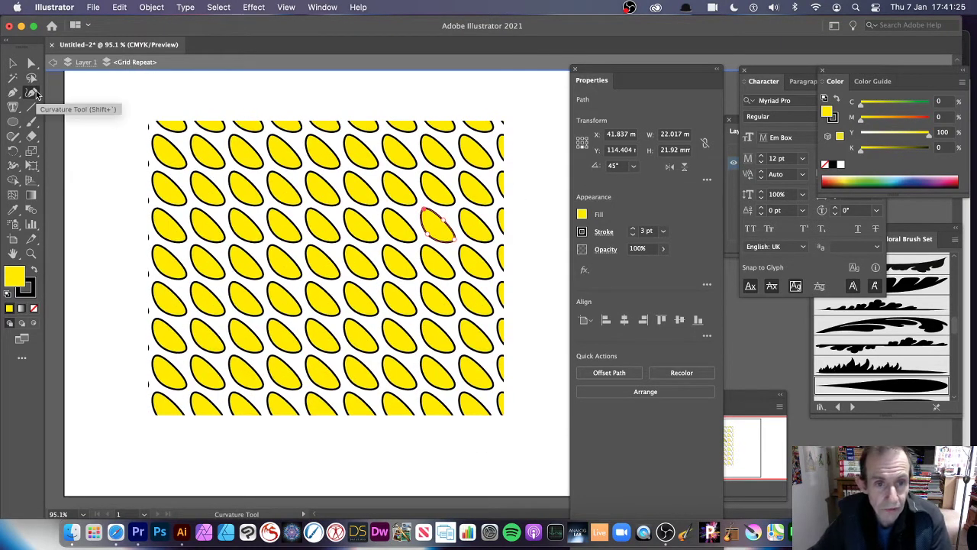
pyautogui.press('super+z')
pyautogui.press('super+z')
pyautogui.press('super+z')
pyautogui.press('super+z')
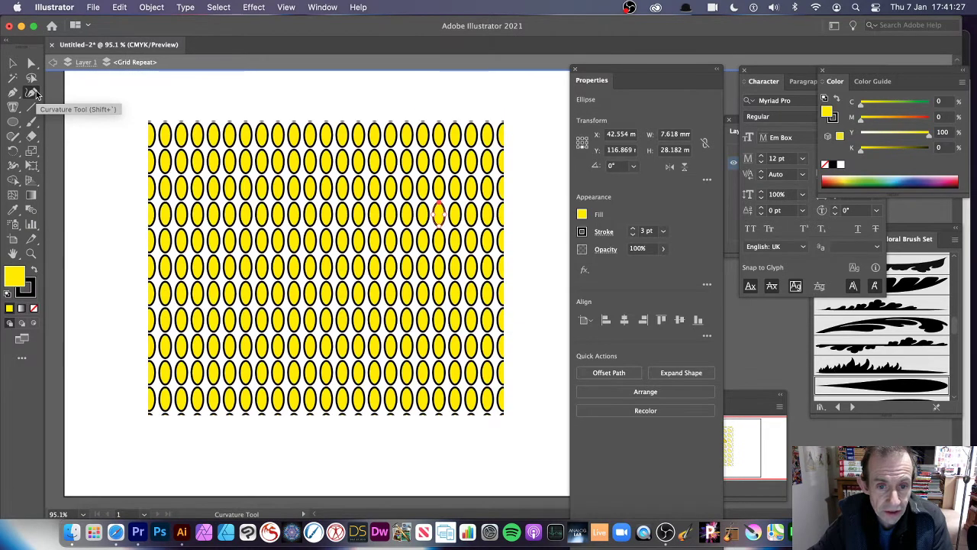
pyautogui.press('super+z')
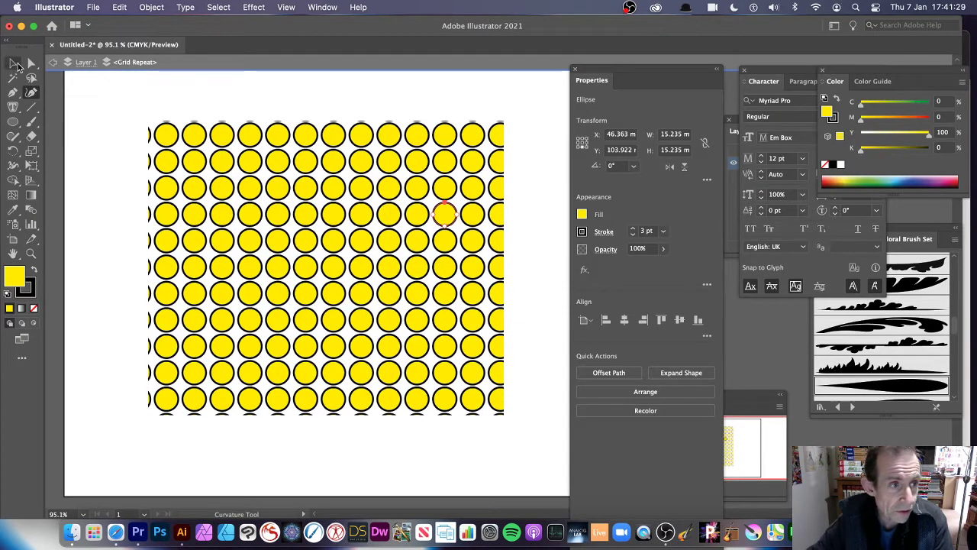
# Duplicate the isolated circle about 7.6 mm across and down, and fill the copy with red
pyautogui.click(13, 62)
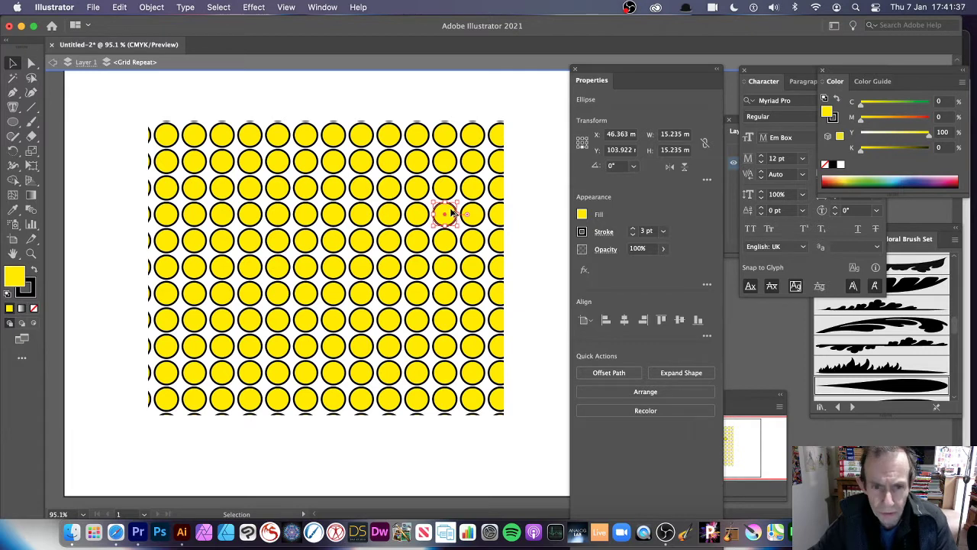
pyautogui.moveTo(453, 212); pyautogui.dragTo(465, 224)
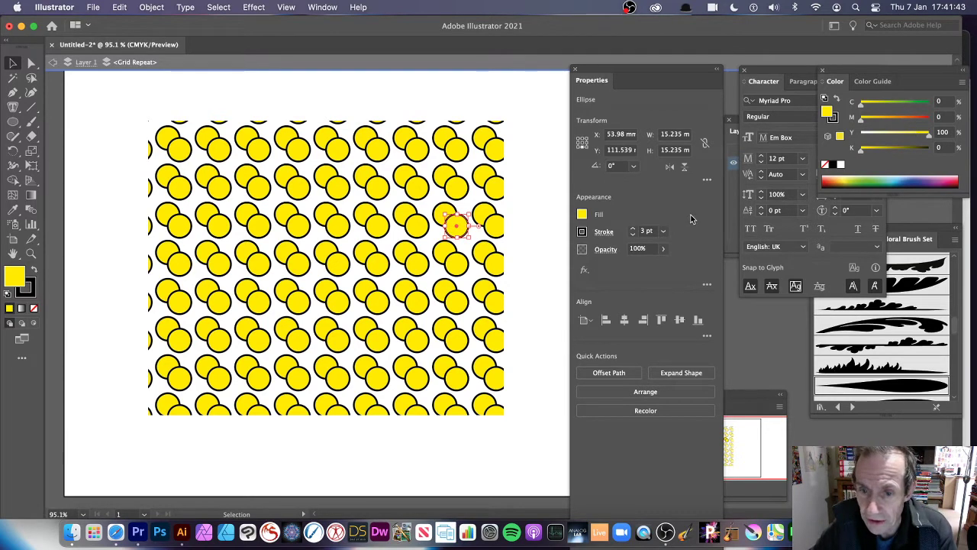
pyautogui.click(582, 215)
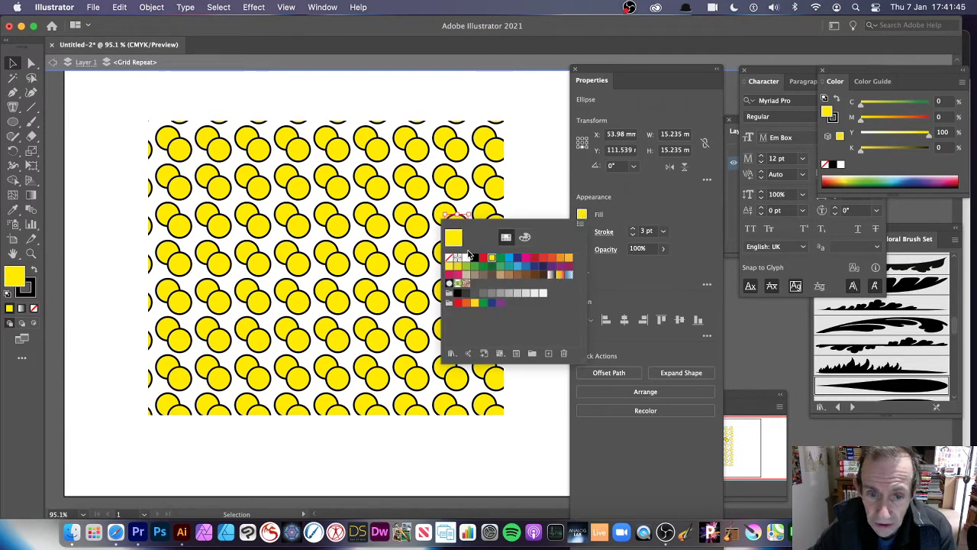
pyautogui.click(485, 261)
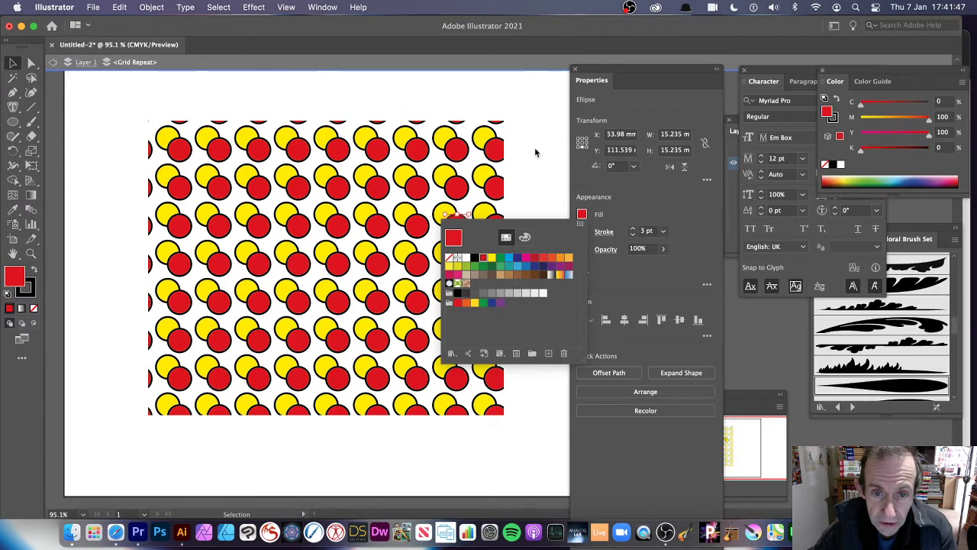
pyautogui.press('Escape')
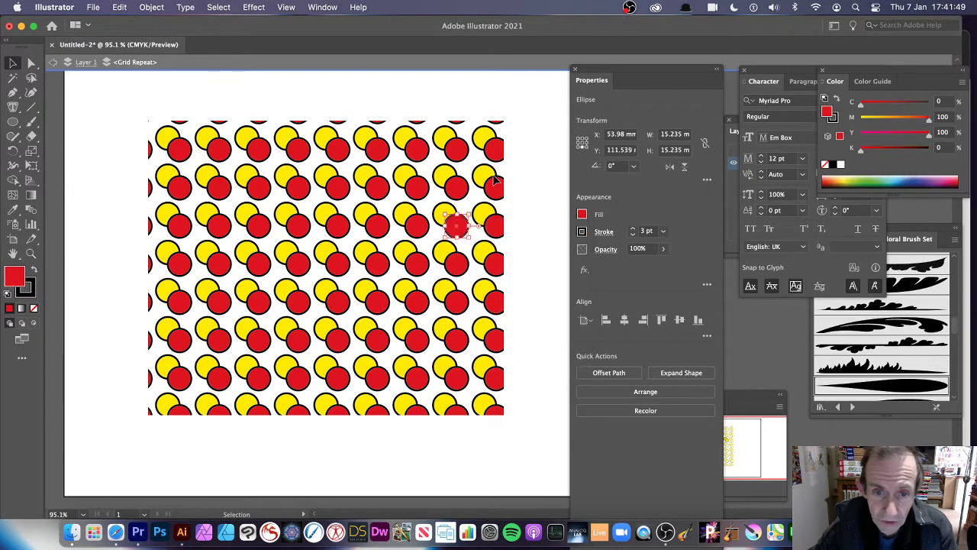
# Shrink the red copy to an ellipse about 10.3 by 8.7 mm, set diagonally below the yellow circle
pyautogui.moveTo(467, 238)
pyautogui.mouseDown()
pyautogui.moveTo(476, 246)
pyautogui.moveTo(458, 233)
pyautogui.moveTo(492, 243)
pyautogui.moveTo(464, 232)
pyautogui.moveTo(489, 242)
pyautogui.moveTo(474, 241)
pyautogui.mouseUp()
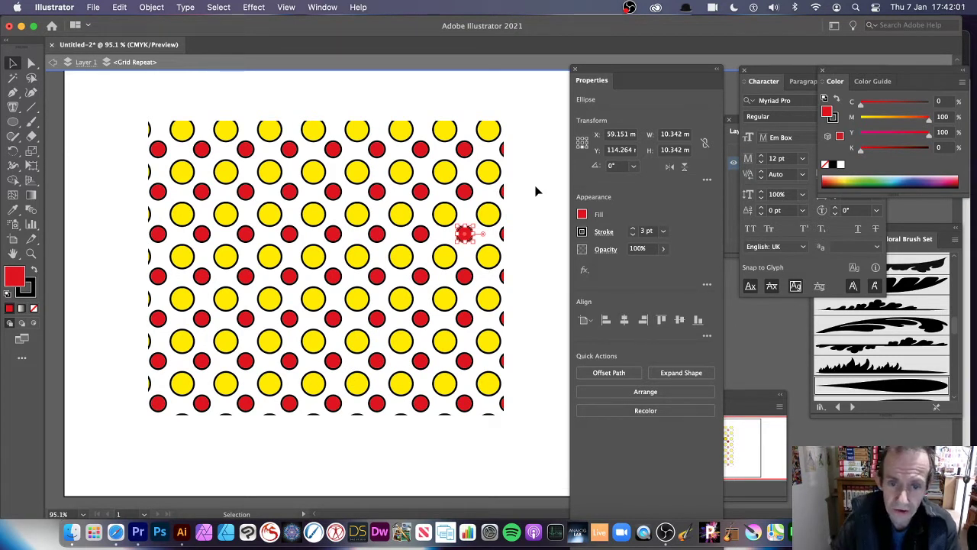
pyautogui.moveTo(465, 241)
pyautogui.mouseDown()
pyautogui.moveTo(466, 257)
pyautogui.moveTo(466, 239)
pyautogui.mouseUp()
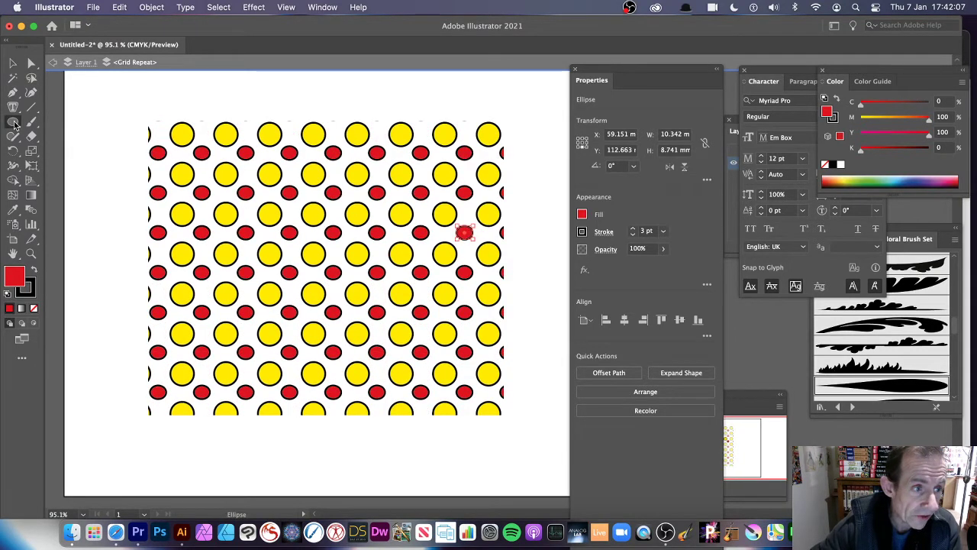
# Try adding a square about 4.2 mm wide with the Rectangle tool away from the isolated shapes, and undo it
pyautogui.moveTo(14, 124); pyautogui.dragTo(84, 122)
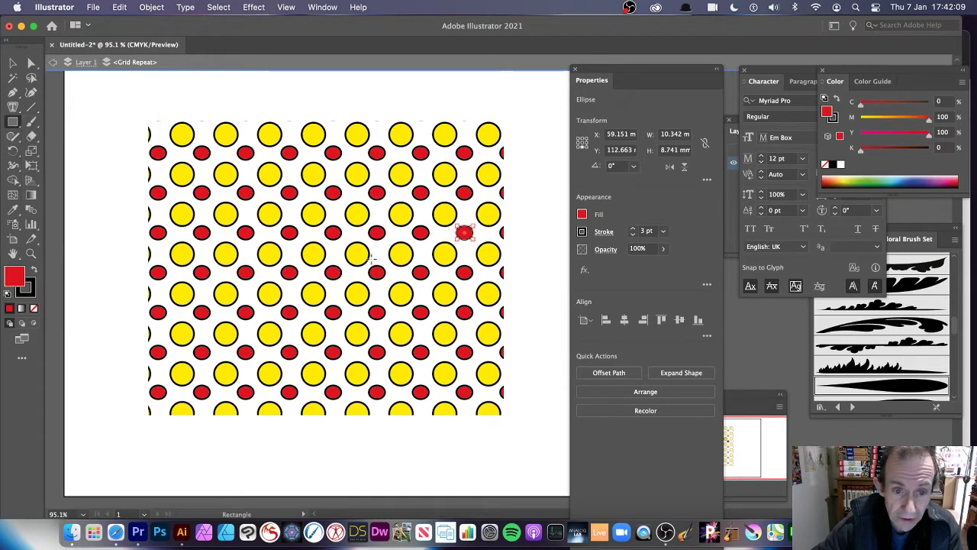
pyautogui.moveTo(375, 248); pyautogui.dragTo(384, 257)
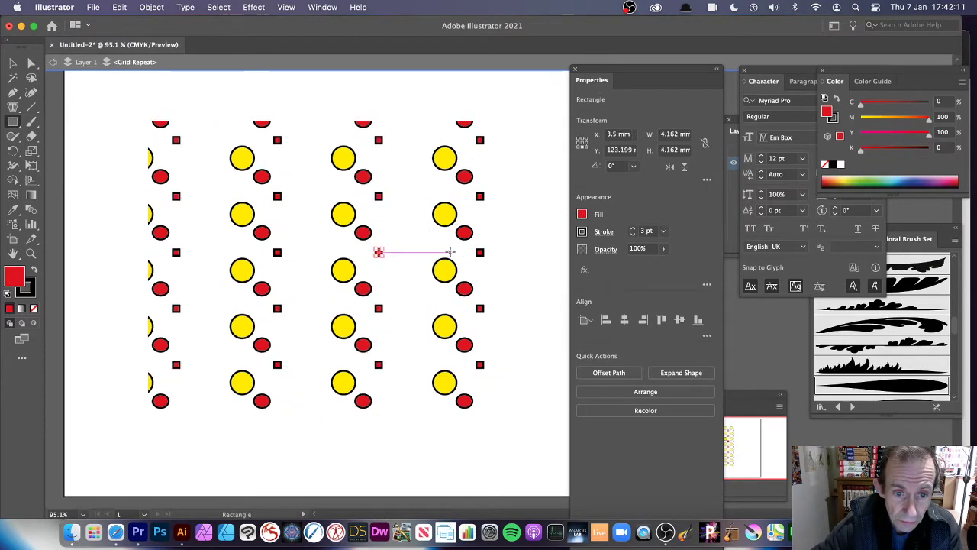
pyautogui.press('v')
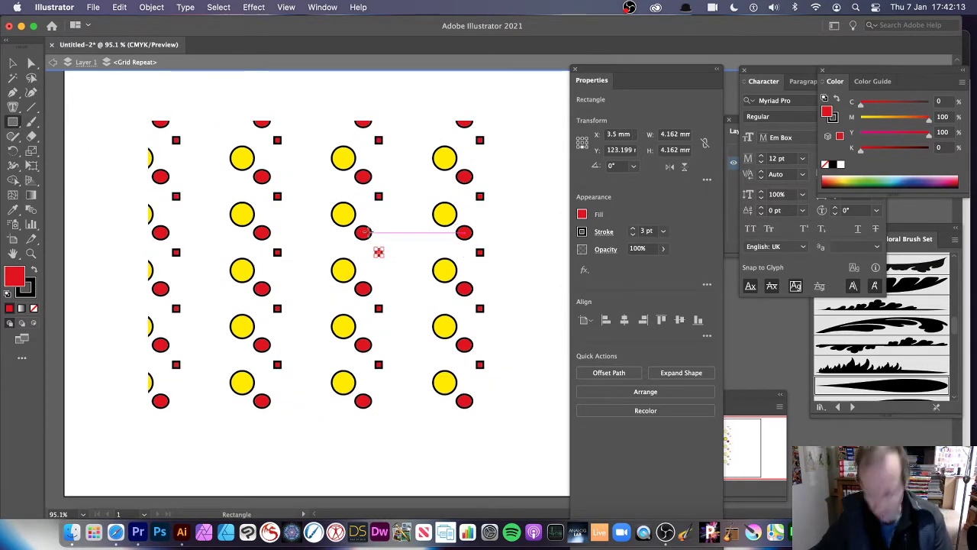
pyautogui.press('super+z')
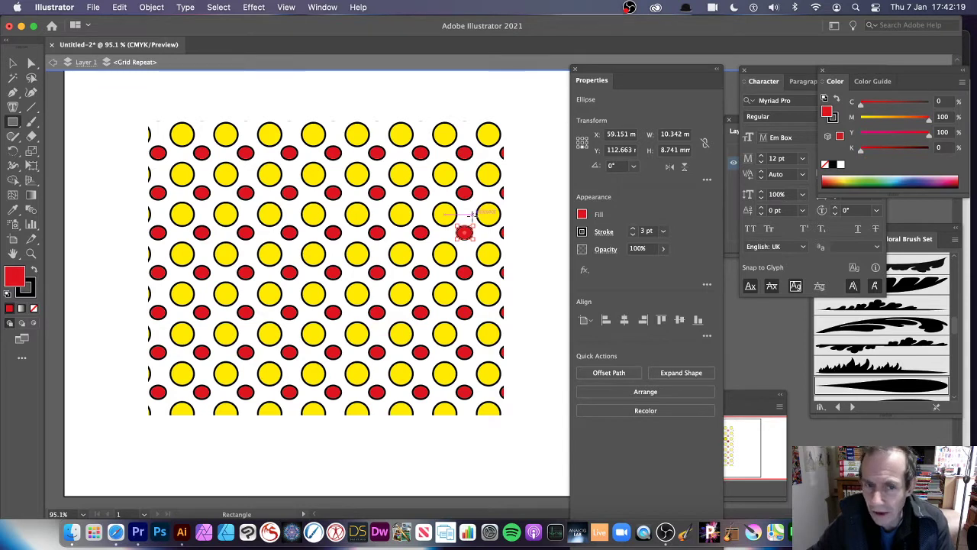
# Draw a square about 5.2 mm wide beside the isolated yellow circle and another of similar size beside the red ellipse
pyautogui.moveTo(463, 214); pyautogui.dragTo(471, 220)
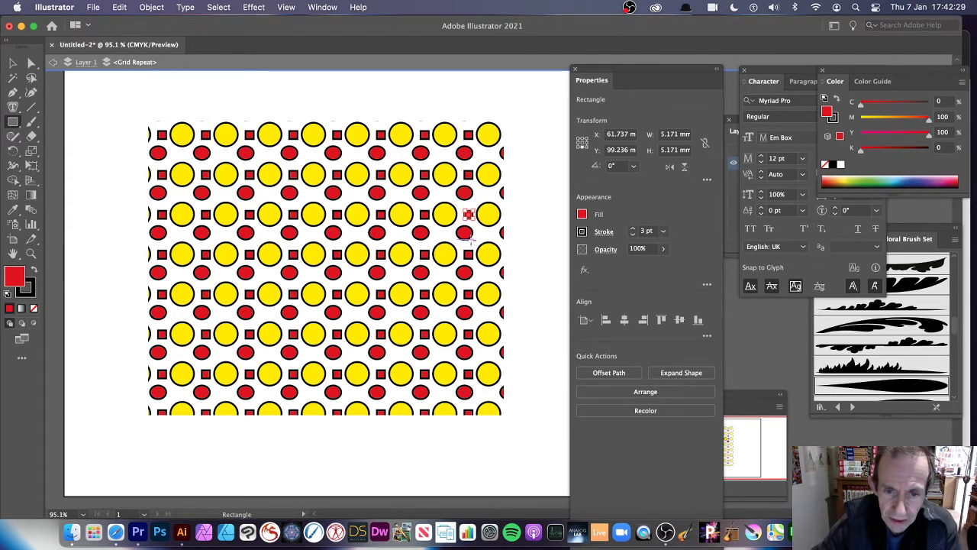
pyautogui.moveTo(479, 230); pyautogui.dragTo(494, 248)
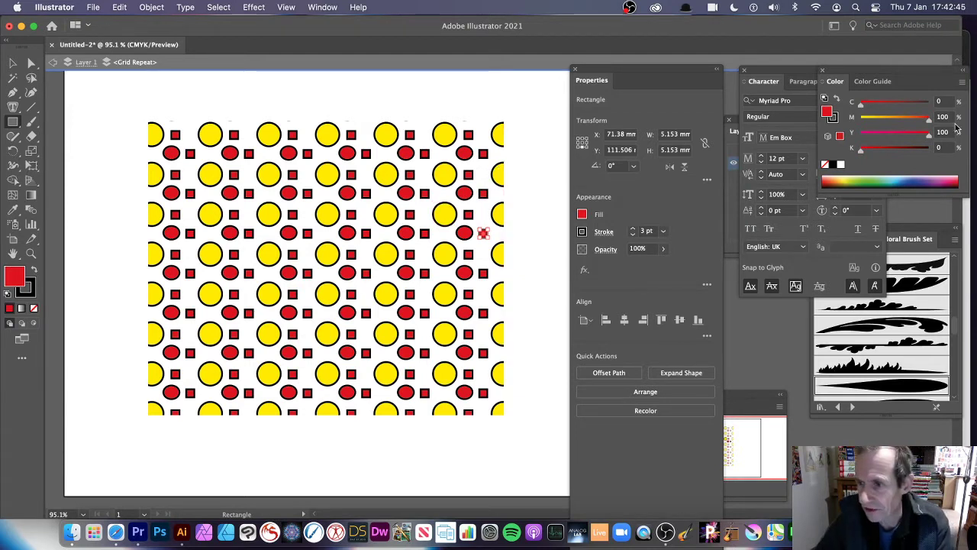
# Fill the square beside the red ellipse with light blue, about C 67.84 and M 12.55
pyautogui.click(902, 179)
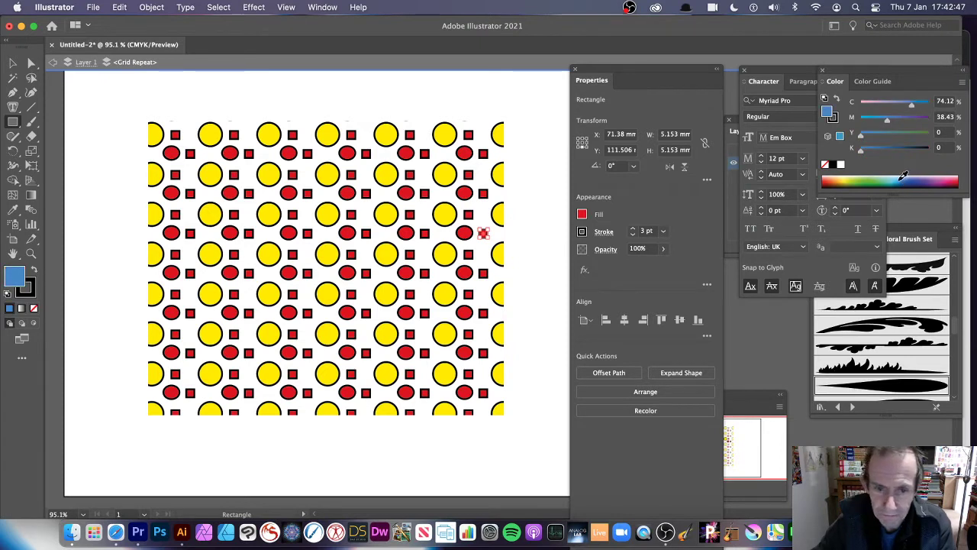
pyautogui.click(896, 181)
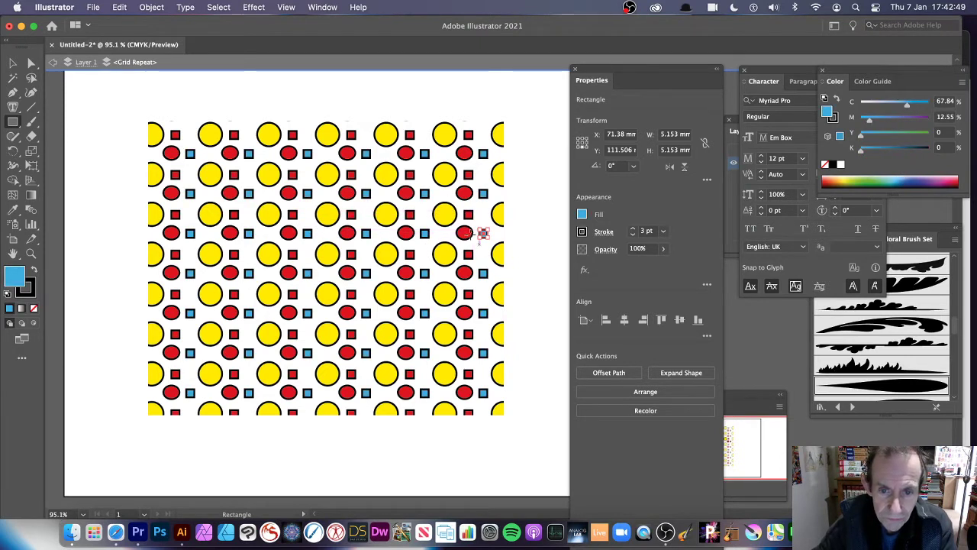
pyautogui.click(13, 63)
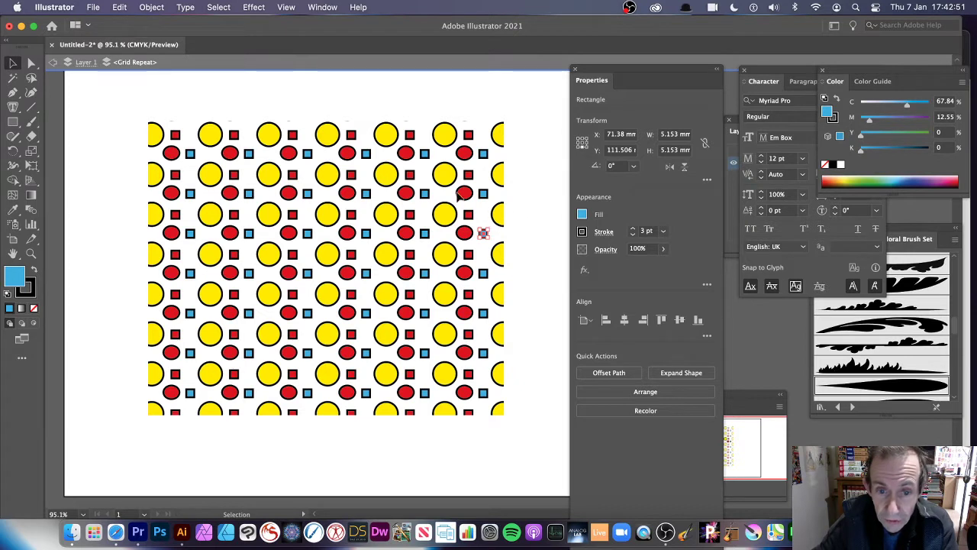
# Add a line of 12 pt placeholder point text in Myriad Pro just below the yellow circle inside the isolated repeat
pyautogui.click(548, 145)
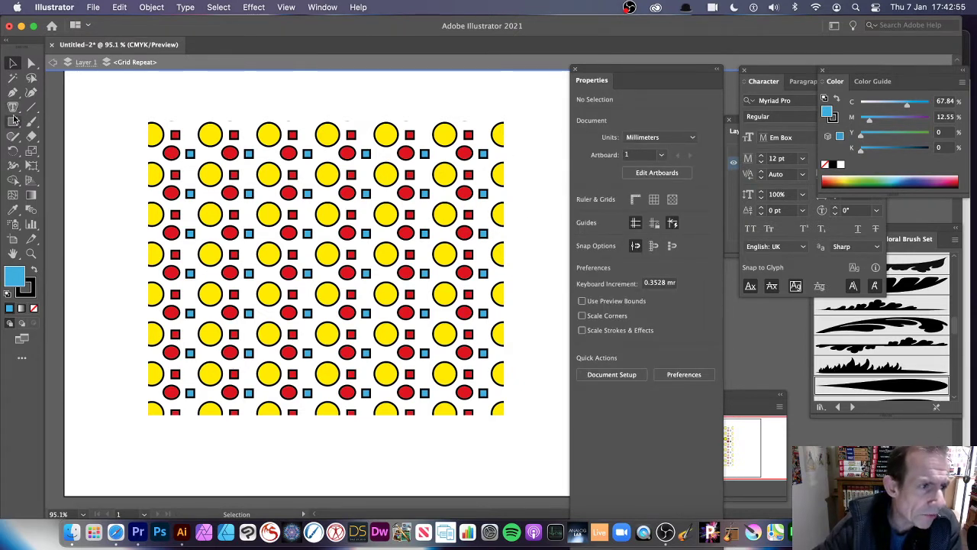
pyautogui.moveTo(13, 107); pyautogui.dragTo(76, 107)
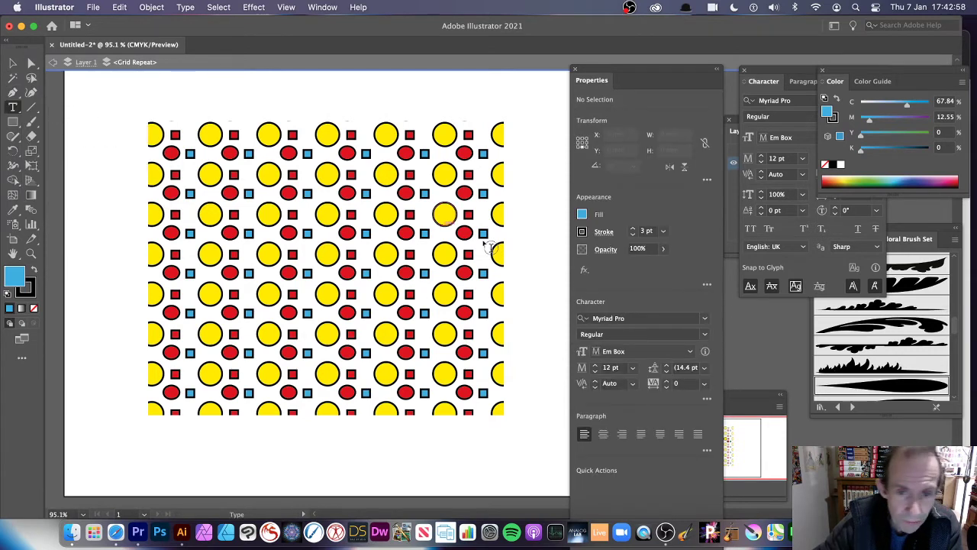
pyautogui.click(437, 233)
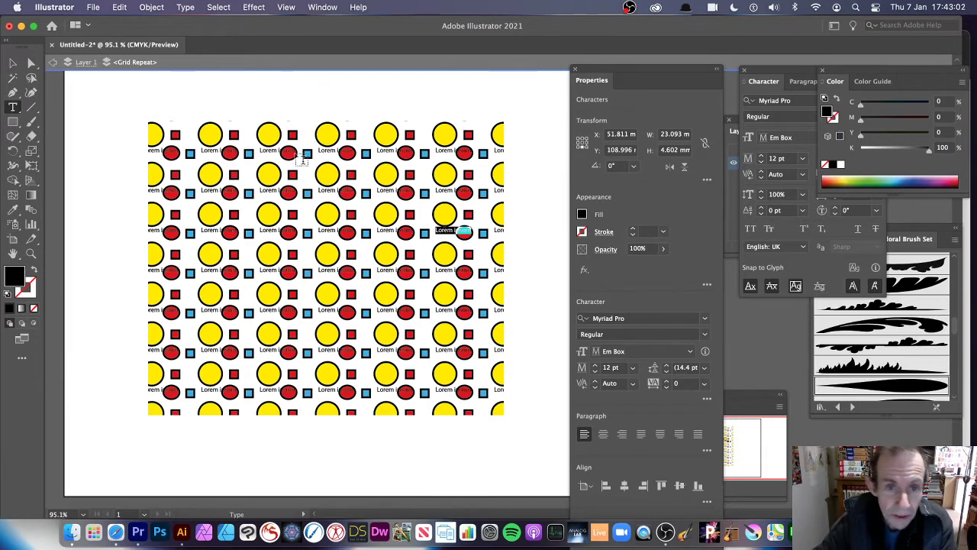
pyautogui.click(13, 62)
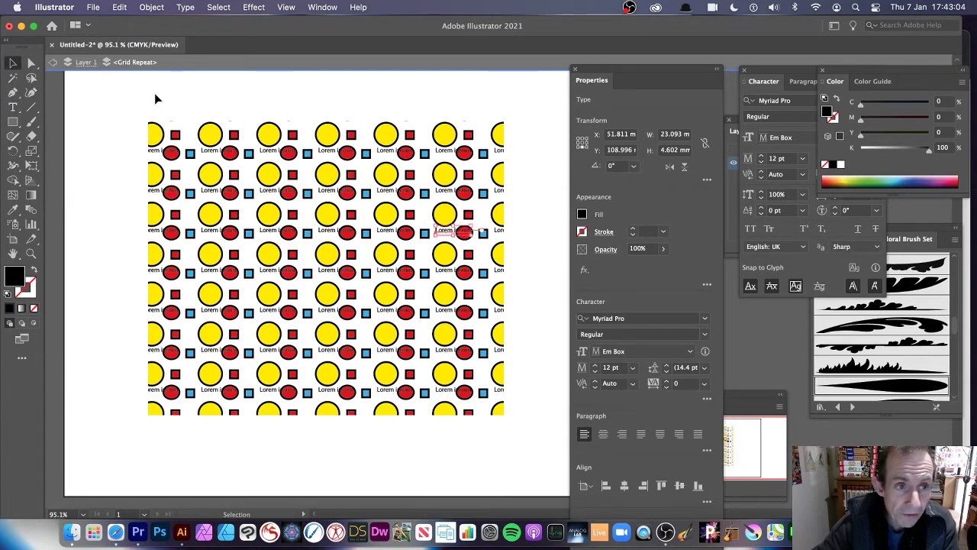
# Leave isolation mode and narrow the grid repeat's frame to about 144 mm wide
pyautogui.click(52, 62)
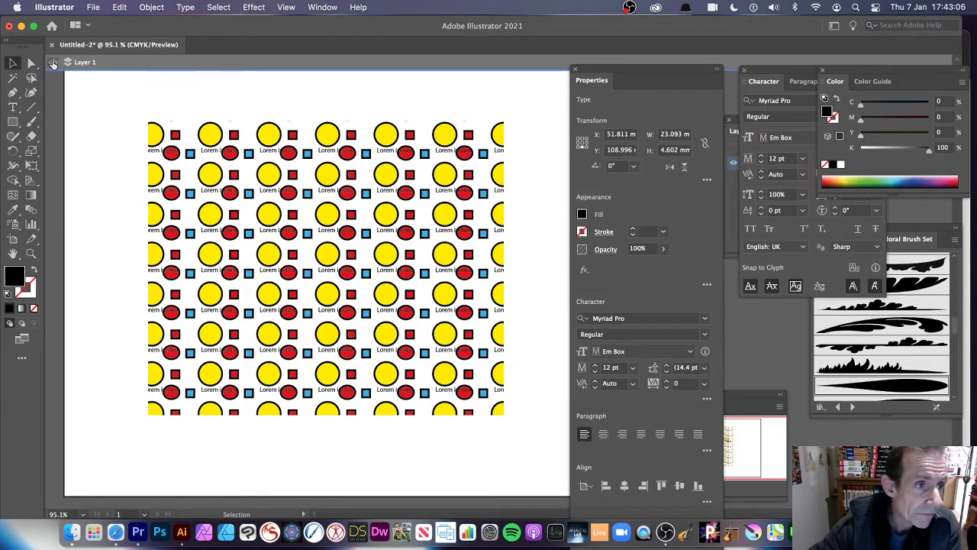
pyautogui.click(454, 195)
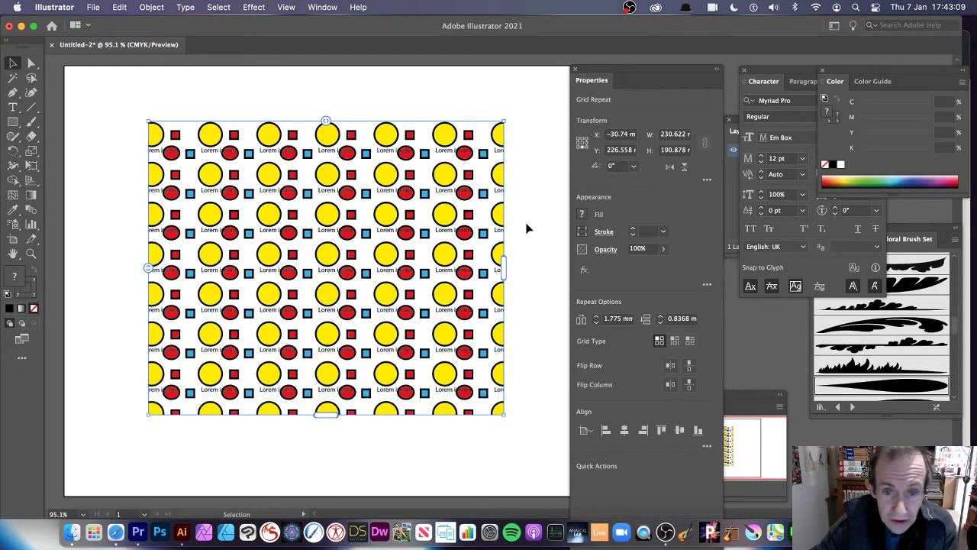
pyautogui.moveTo(507, 264); pyautogui.dragTo(371, 264)
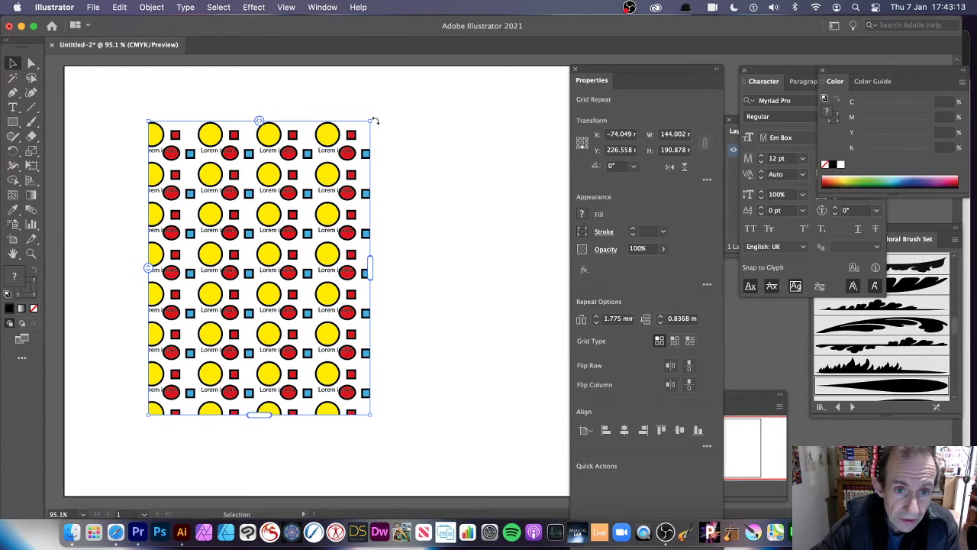
# Rotate the grid repeat to about 328.7° and reduce its horizontal spacing to about -5.6 mm
pyautogui.moveTo(372, 116); pyautogui.dragTo(484, 177)
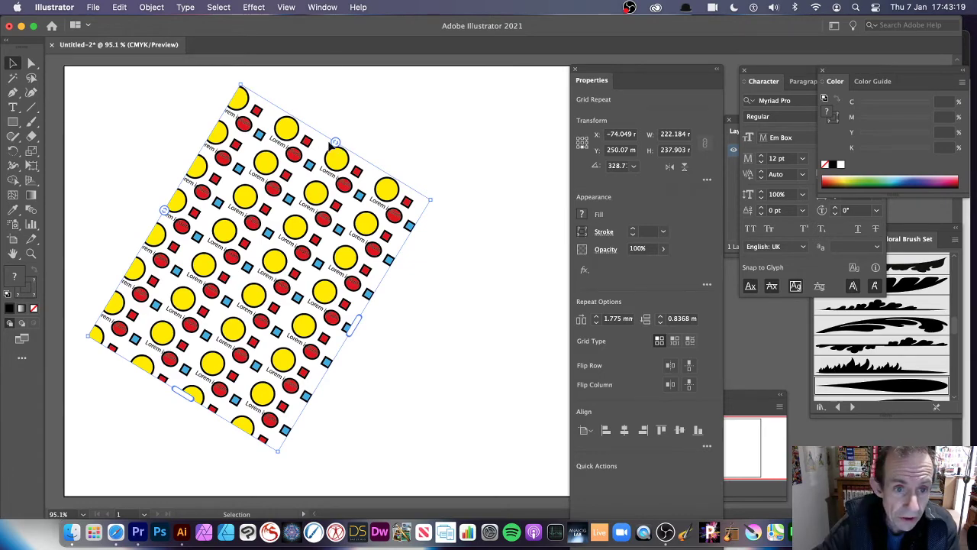
pyautogui.moveTo(333, 143)
pyautogui.mouseDown()
pyautogui.moveTo(317, 129)
pyautogui.moveTo(349, 152)
pyautogui.mouseUp()
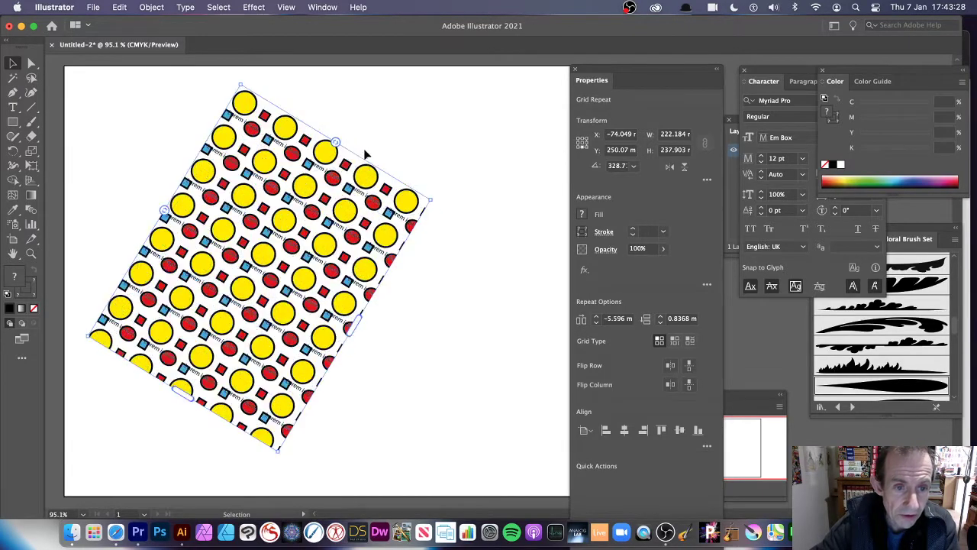
# Isolate the grid repeat and try a Gaussian Blur with a radius of about 6.4 pixels on the yellow circle
pyautogui.doubleClick(330, 248)
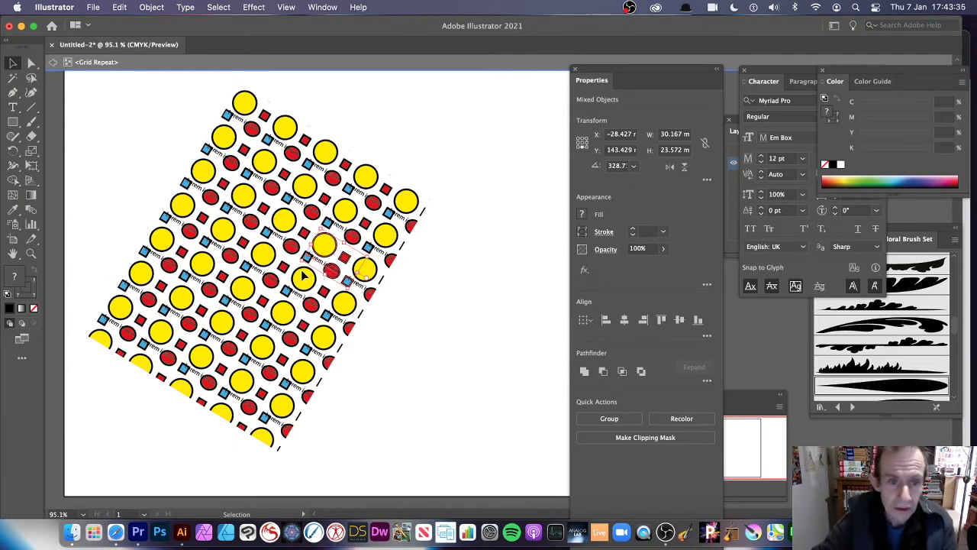
pyautogui.click(440, 307)
pyautogui.click(331, 249)
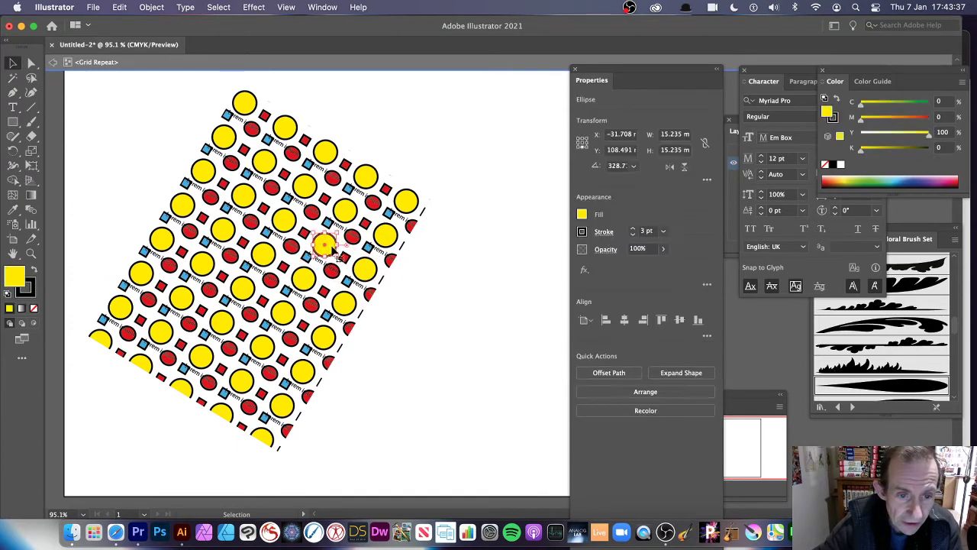
pyautogui.click(255, 7)
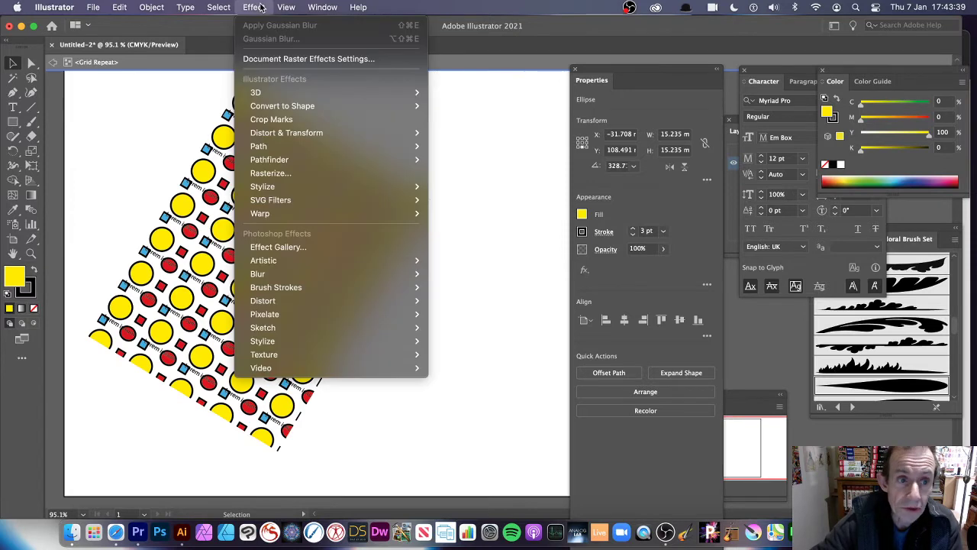
pyautogui.moveTo(291, 92)
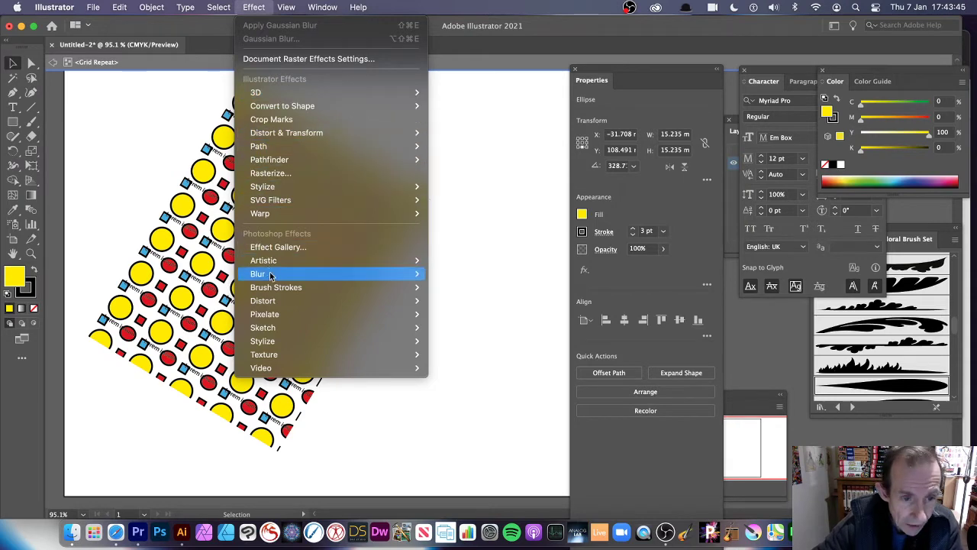
pyautogui.moveTo(319, 276)
pyautogui.click(451, 275)
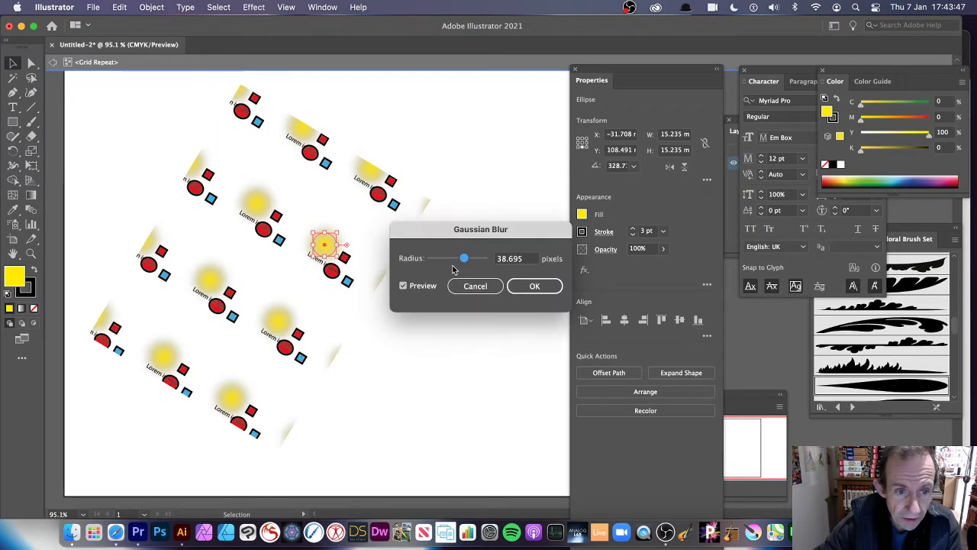
pyautogui.moveTo(461, 258)
pyautogui.mouseDown()
pyautogui.moveTo(437, 263)
pyautogui.moveTo(447, 264)
pyautogui.mouseUp()
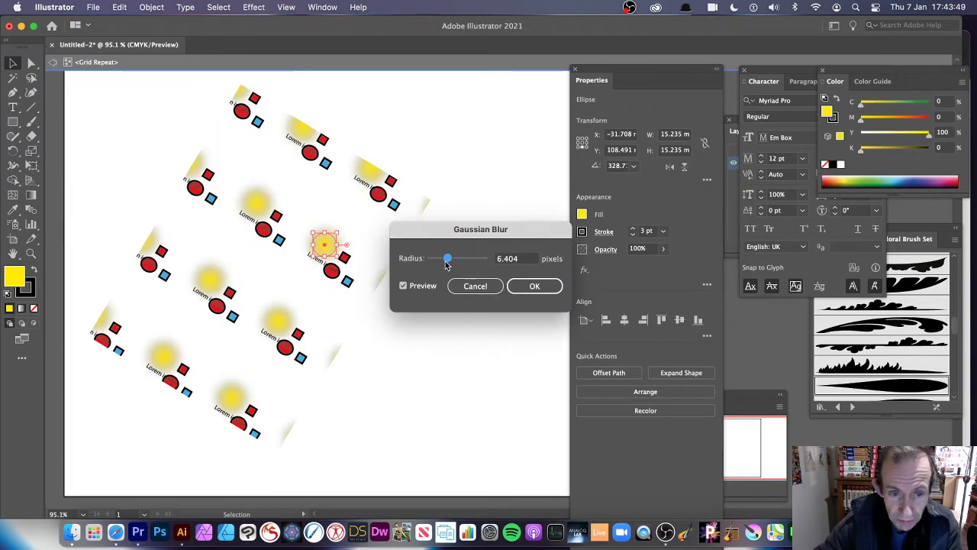
pyautogui.click(534, 285)
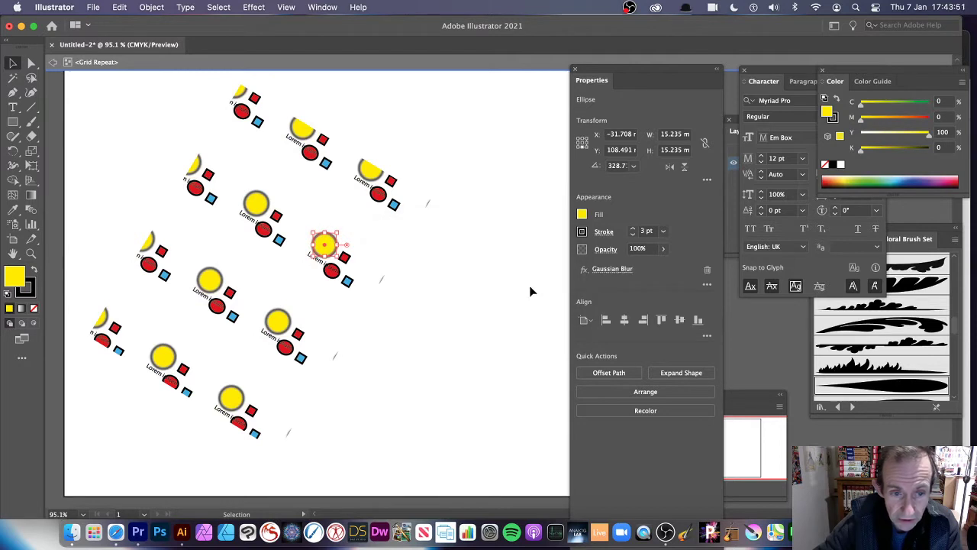
# Undo the Gaussian Blur on the yellow circle
pyautogui.click(445, 258)
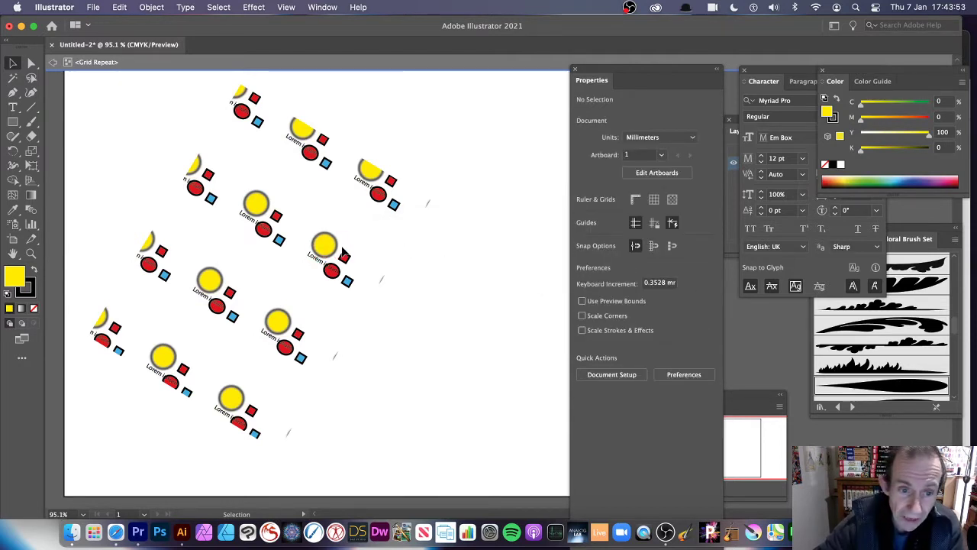
pyautogui.click(324, 245)
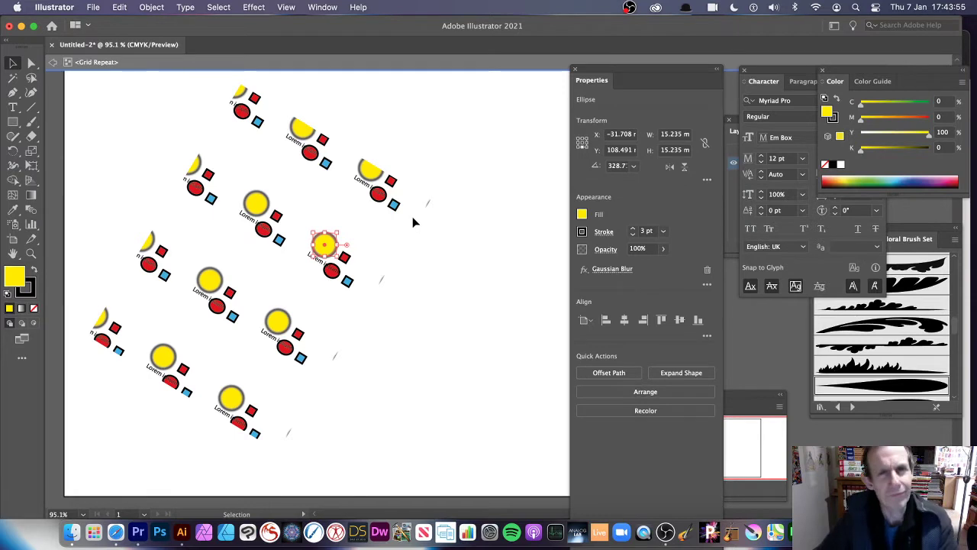
pyautogui.click(120, 8)
pyautogui.click(128, 26)
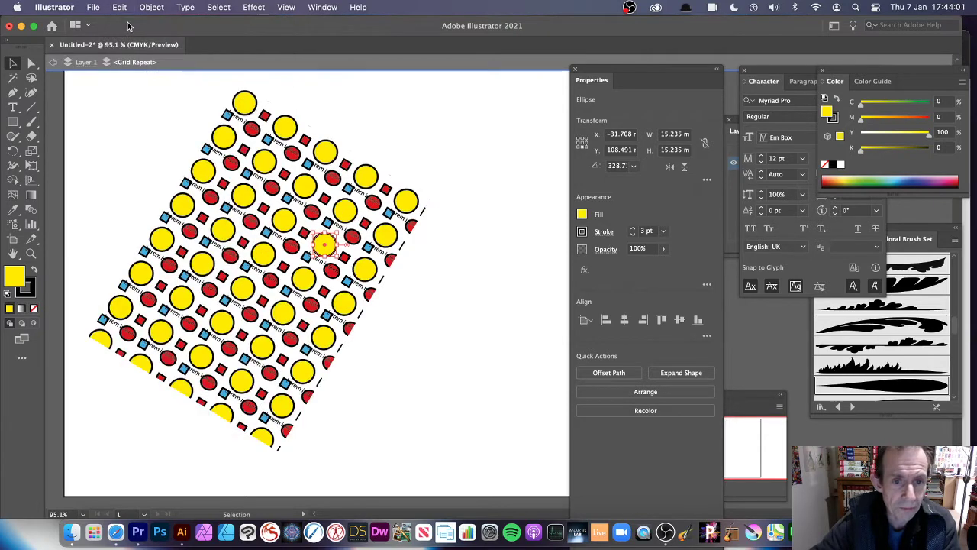
# Exit isolation mode completely and select the whole rotated grid repeat
pyautogui.click(475, 181)
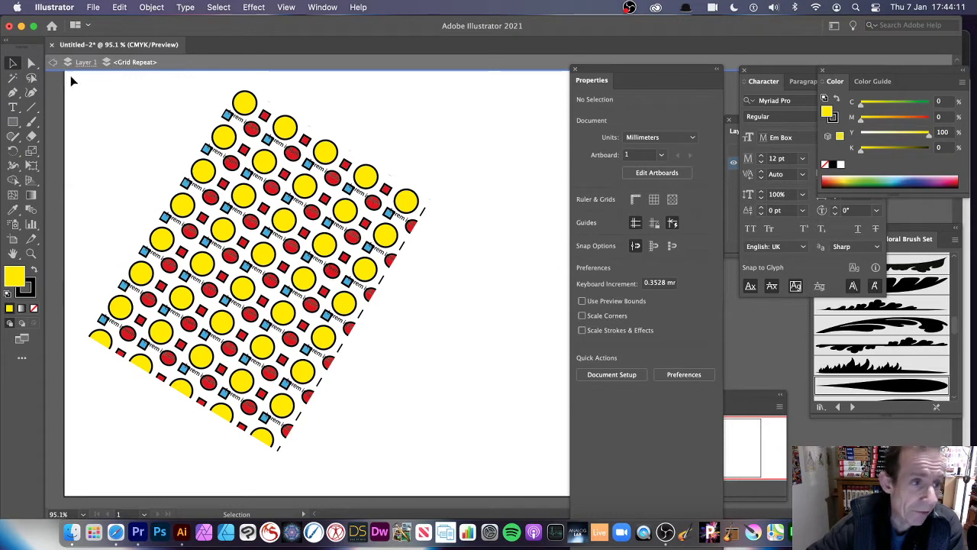
pyautogui.click(54, 65)
pyautogui.click(53, 65)
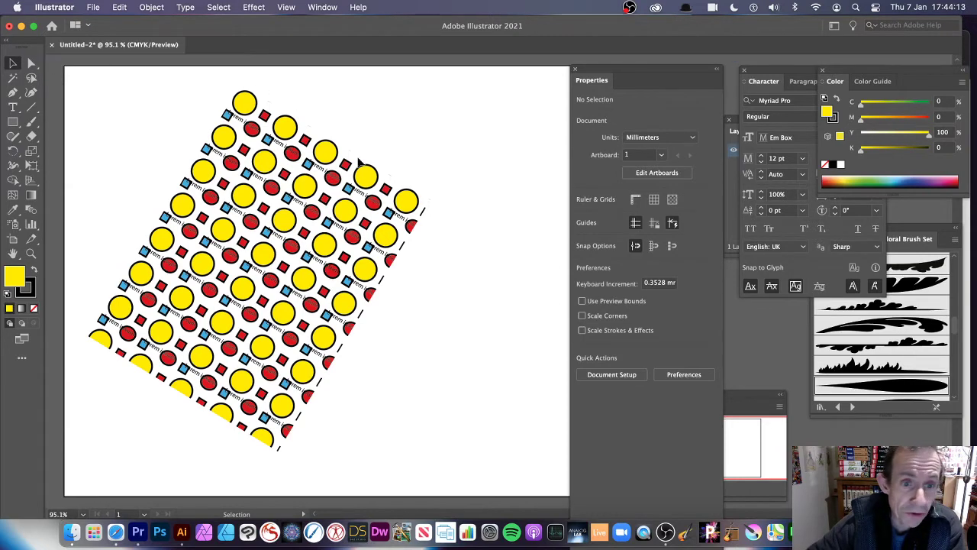
pyautogui.click(329, 152)
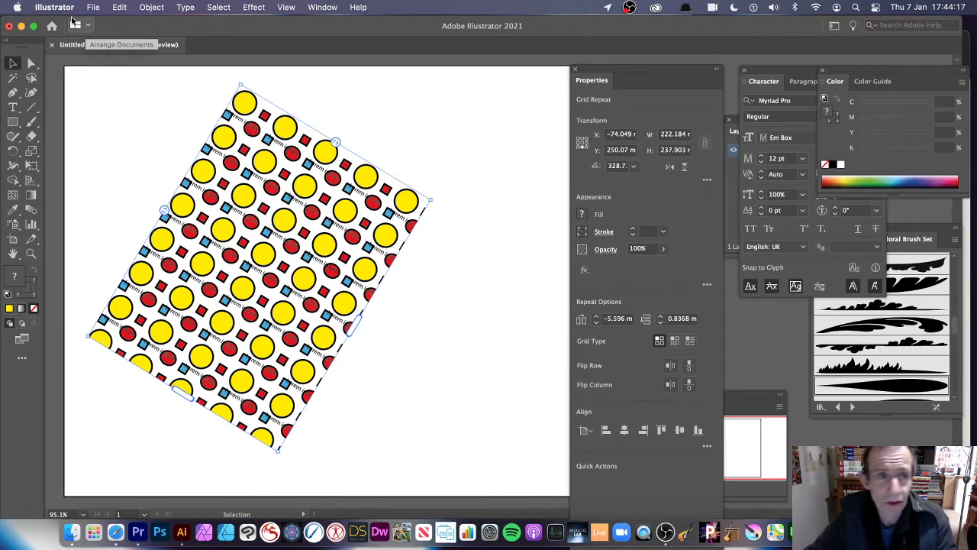
pyautogui.click(156, 8)
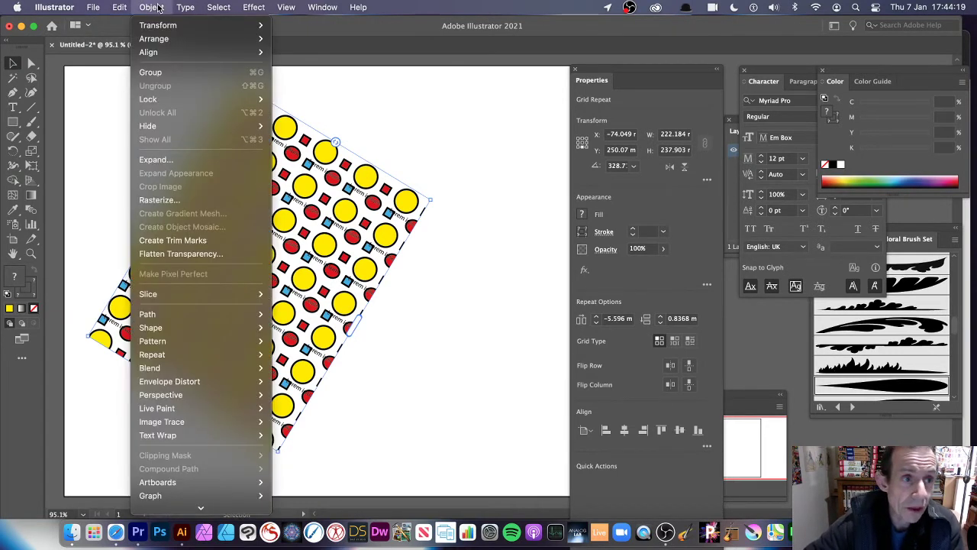
pyautogui.click(409, 178)
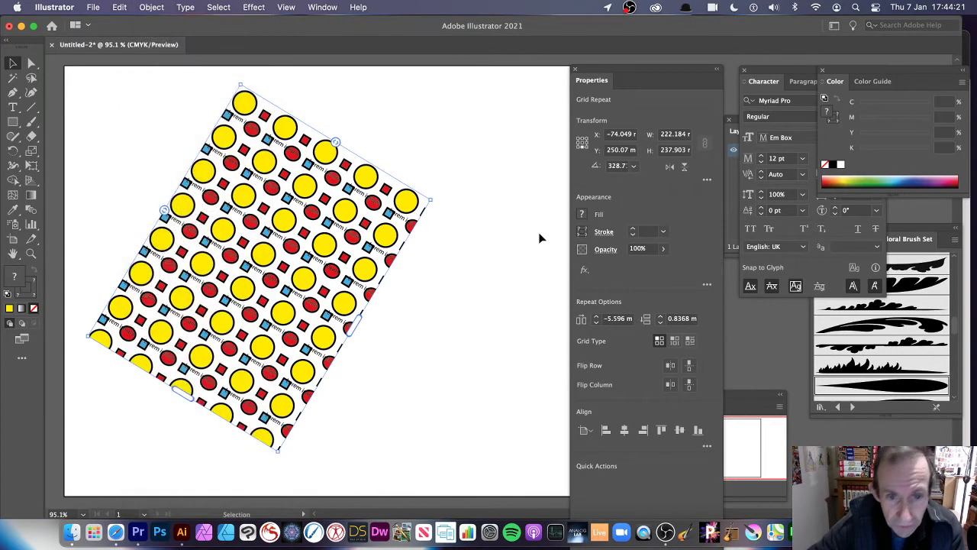
# Try the brick-by-row and brick-by-column grid types on the repeat, and restore the plain grid type
pyautogui.click(675, 342)
pyautogui.click(691, 341)
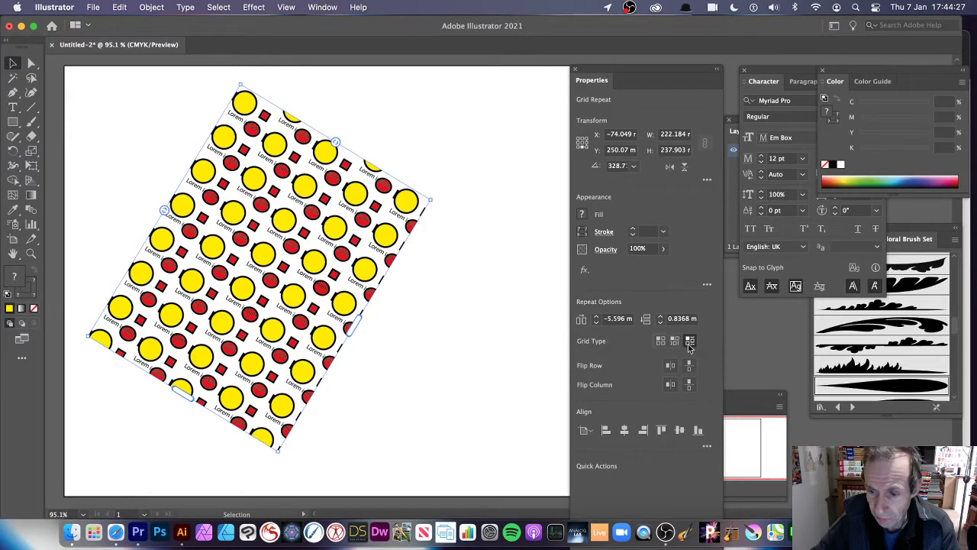
pyautogui.click(660, 341)
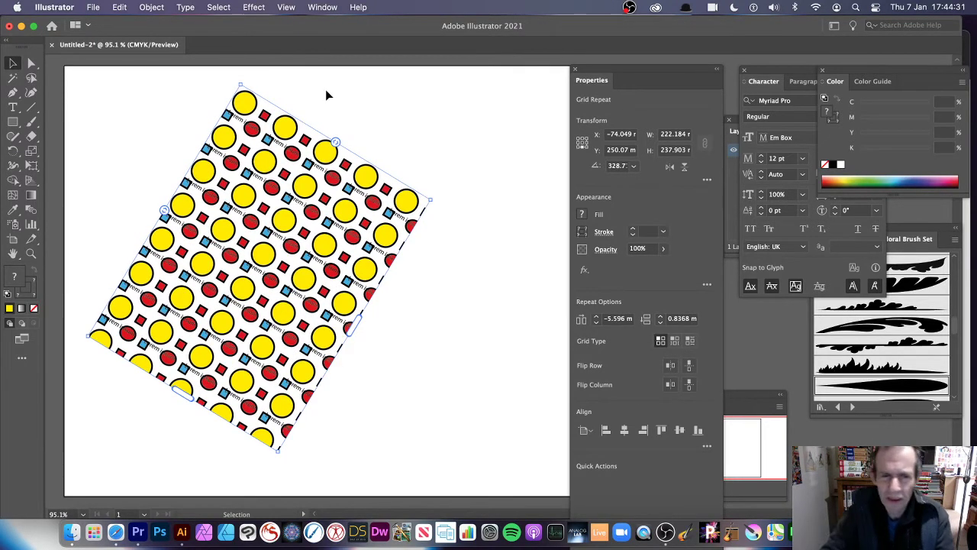
# Expand the rotated grid repeat into ordinary artwork, accepting the Expand options
pyautogui.click(150, 7)
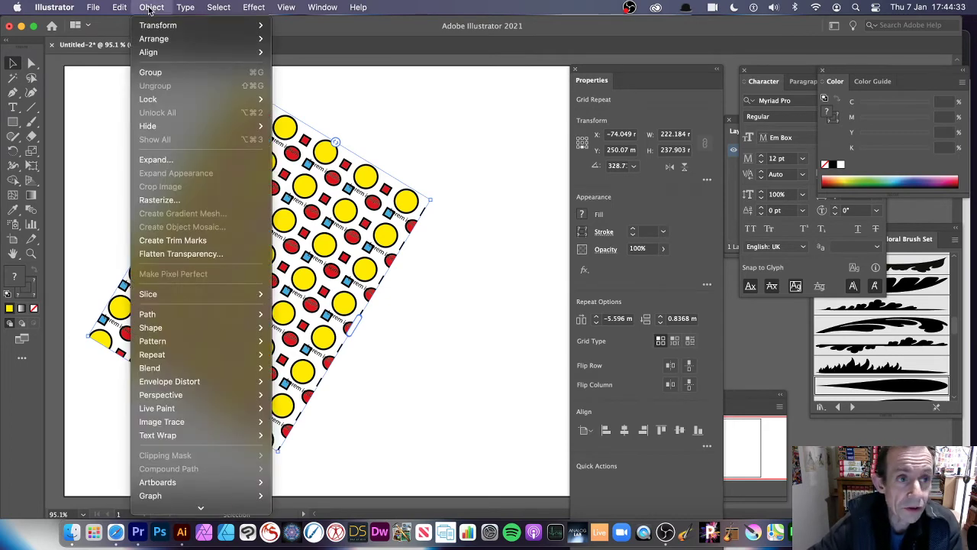
pyautogui.click(157, 159)
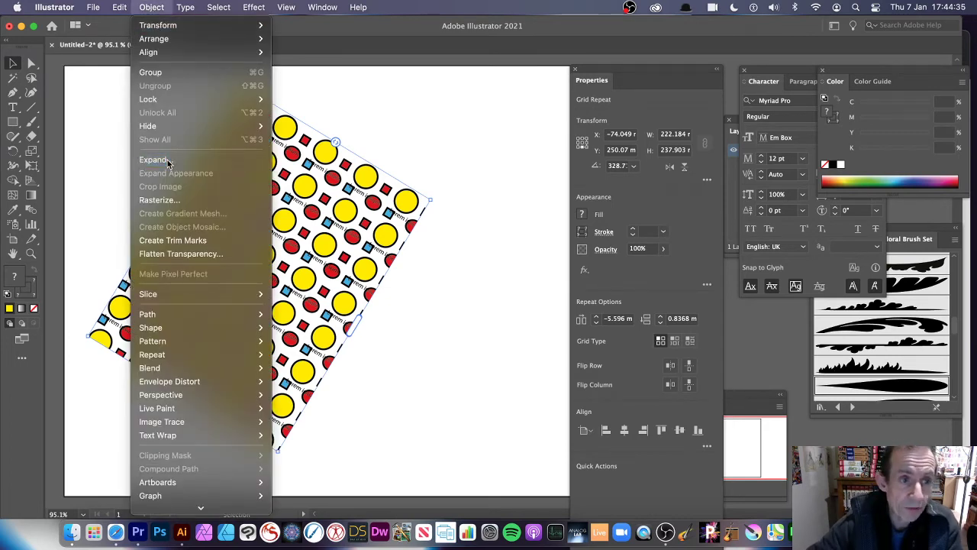
pyautogui.click(533, 355)
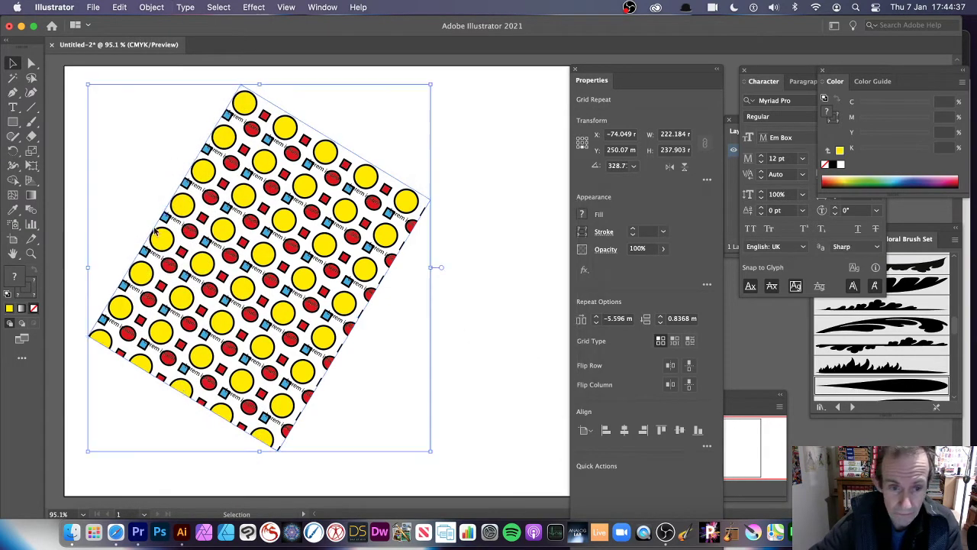
# Delete the expanded pattern's clip group from the artboard
pyautogui.click(477, 177)
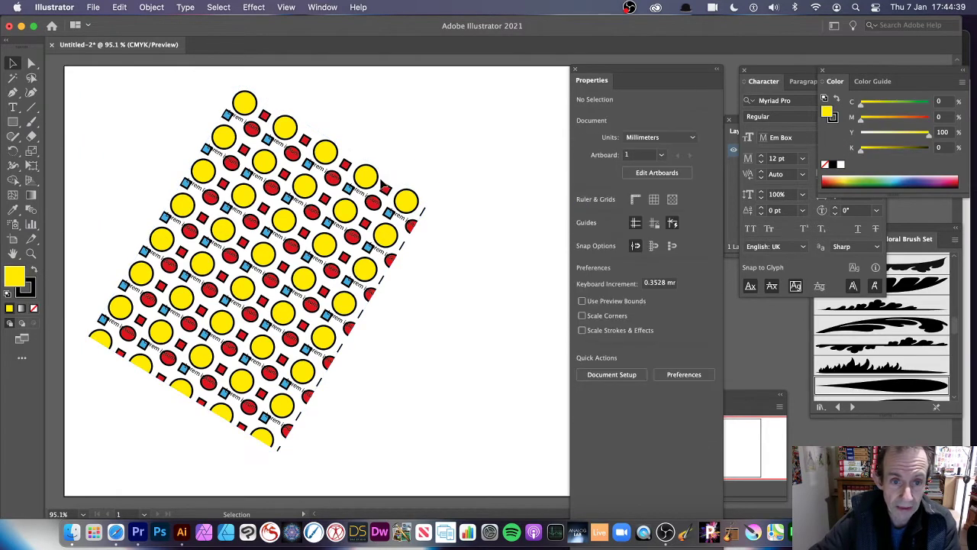
pyautogui.click(380, 181)
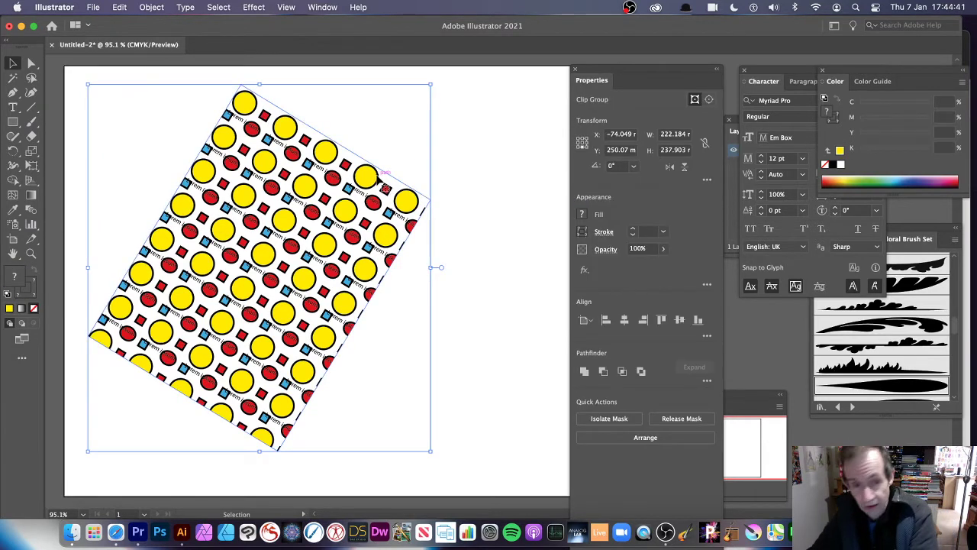
pyautogui.press('Delete')
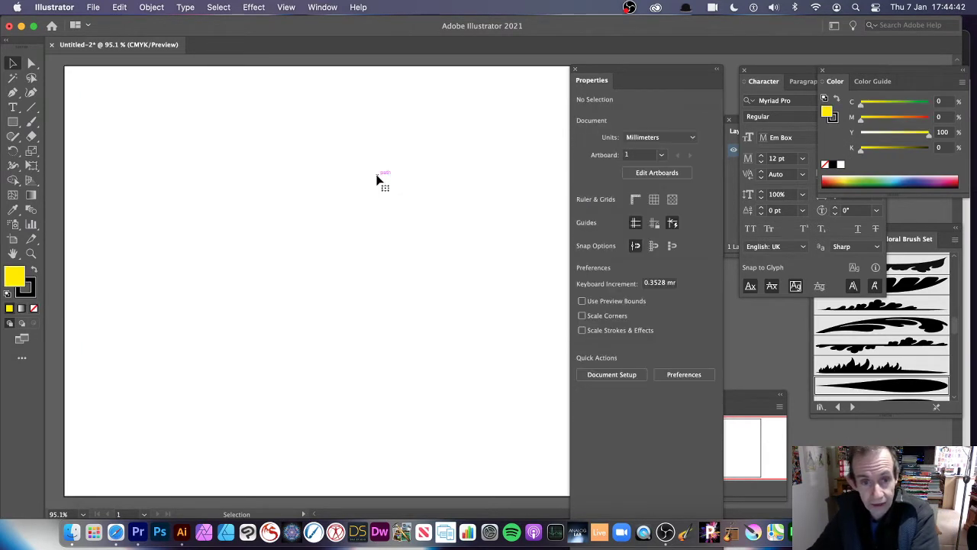
# Draw a yellow rectangle about 32.5 by 30.1 mm and a square about 15.7 mm wide diagonally below its left side
pyautogui.click(12, 123)
pyautogui.moveTo(269, 311); pyautogui.dragTo(320, 355)
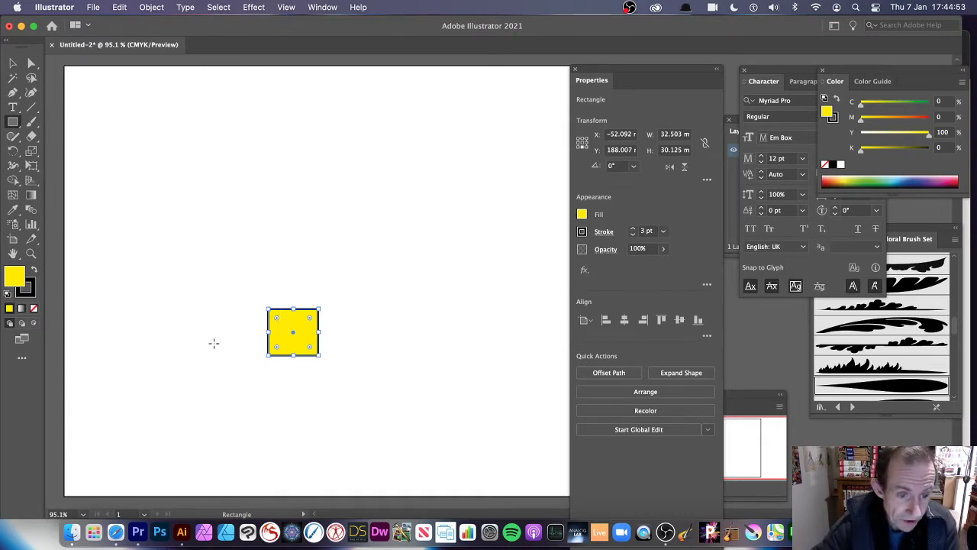
pyautogui.moveTo(215, 350)
pyautogui.mouseDown()
pyautogui.moveTo(253, 382)
pyautogui.moveTo(241, 377)
pyautogui.mouseUp()
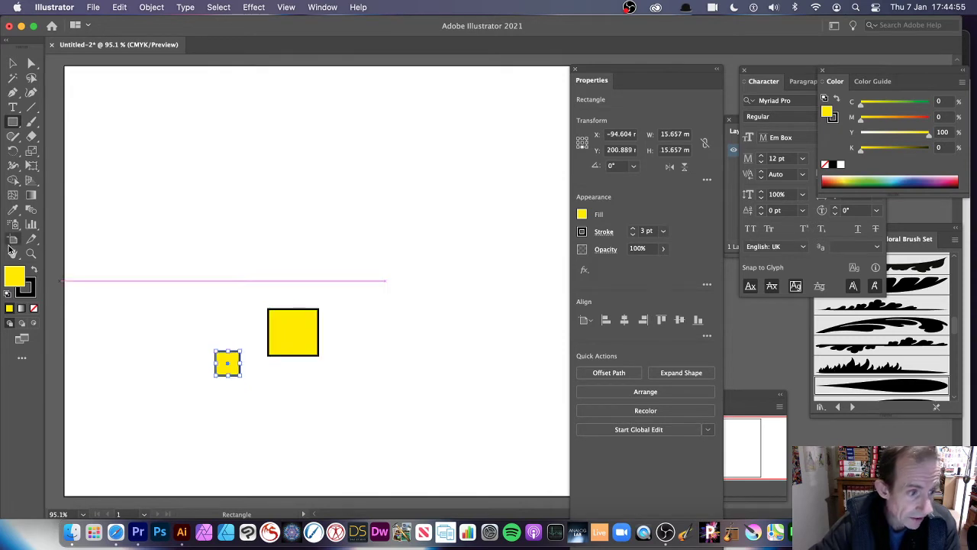
# Fill the small square with dark green, about C 87.97, M 36.98, Y 100 and K 35.24
pyautogui.doubleClick(18, 278)
pyautogui.moveTo(412, 275); pyautogui.dragTo(405, 295)
pyautogui.click(466, 304)
pyautogui.click(571, 205)
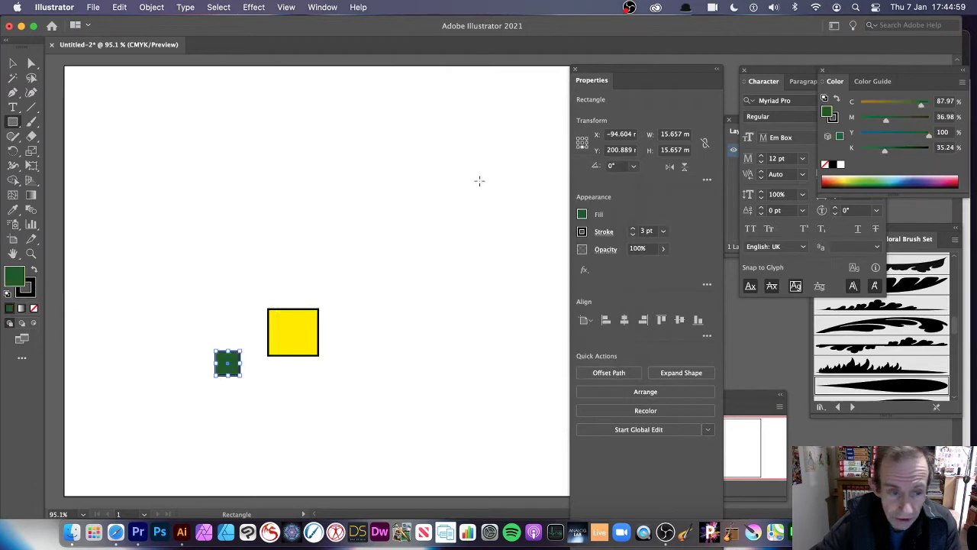
# Centre the dark green square on top of the yellow rectangle
pyautogui.click(12, 62)
pyautogui.click(260, 321)
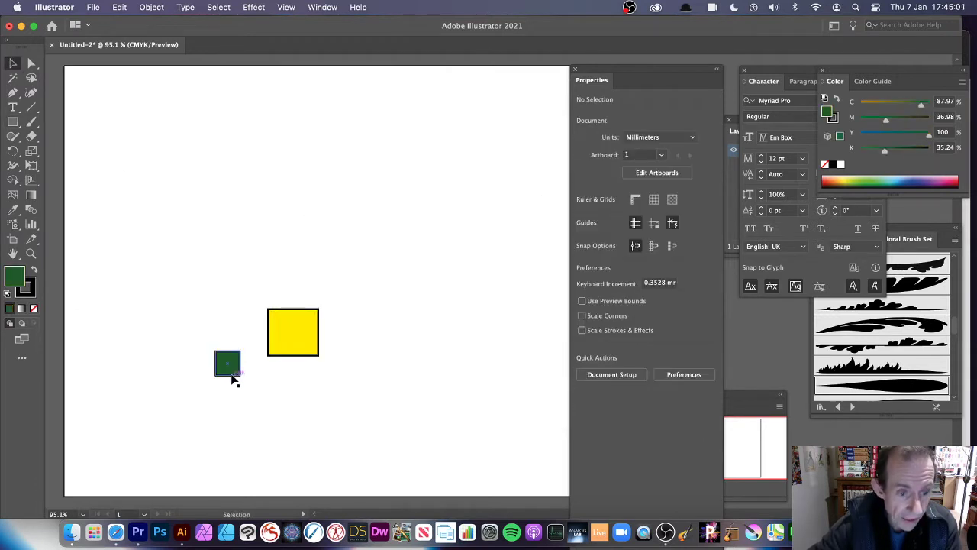
pyautogui.moveTo(229, 368); pyautogui.dragTo(293, 334)
pyautogui.click(342, 298)
# Turn the yellow rectangle and green square into a grid repeat and extend it to three rows and just over five columns
pyautogui.moveTo(342, 297); pyautogui.dragTo(240, 355)
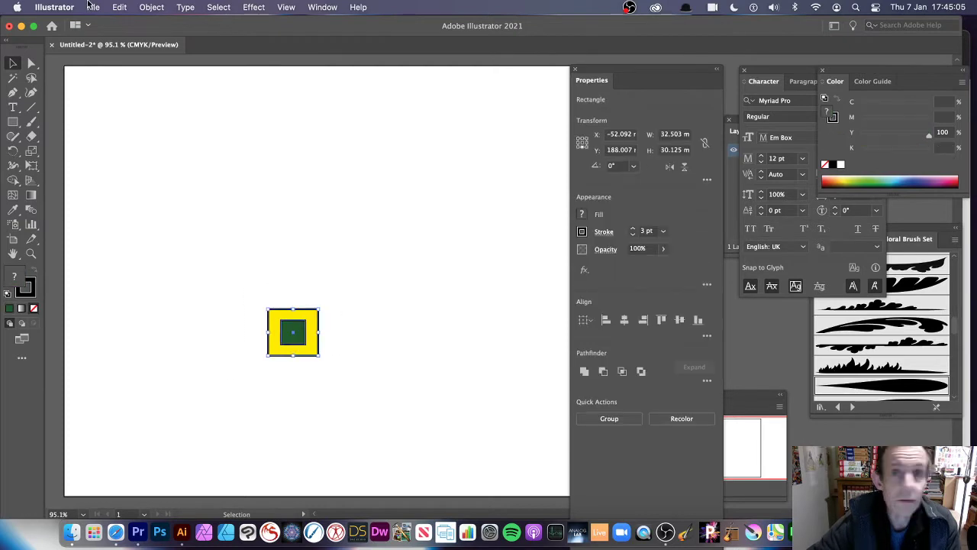
pyautogui.click(152, 7)
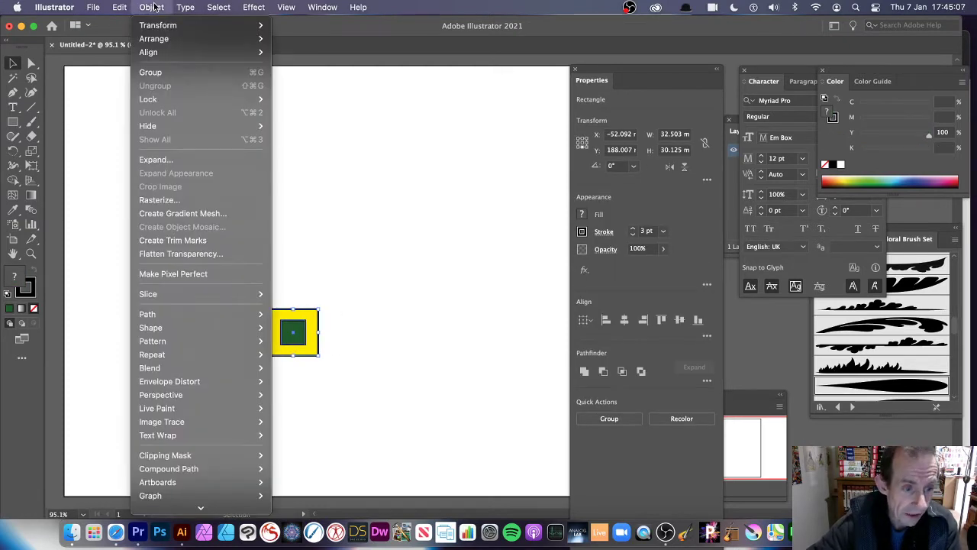
pyautogui.moveTo(186, 354)
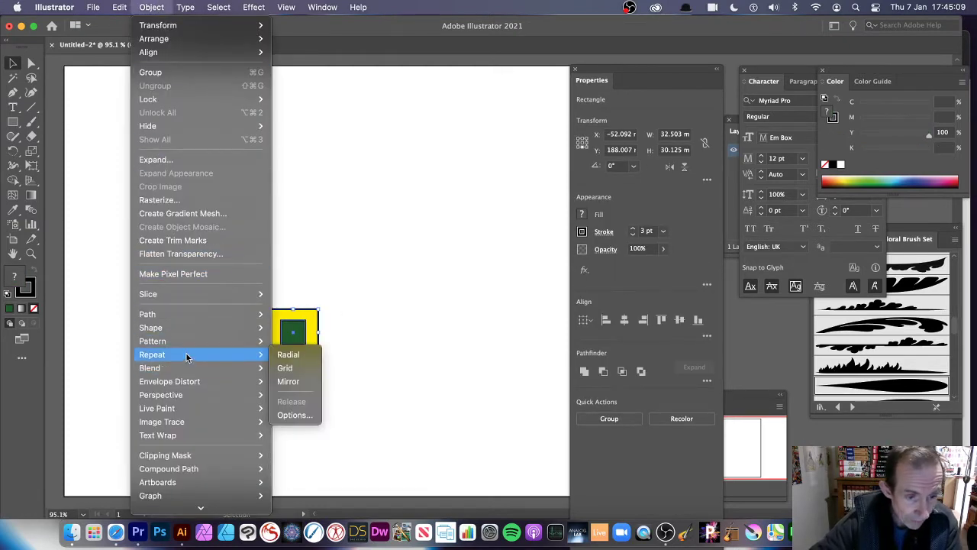
pyautogui.click(287, 368)
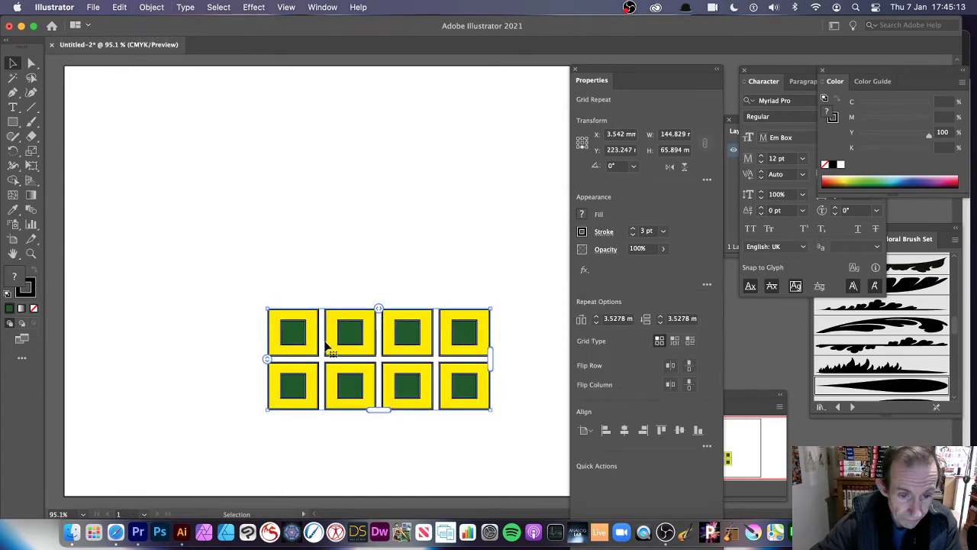
pyautogui.moveTo(380, 417); pyautogui.dragTo(380, 463)
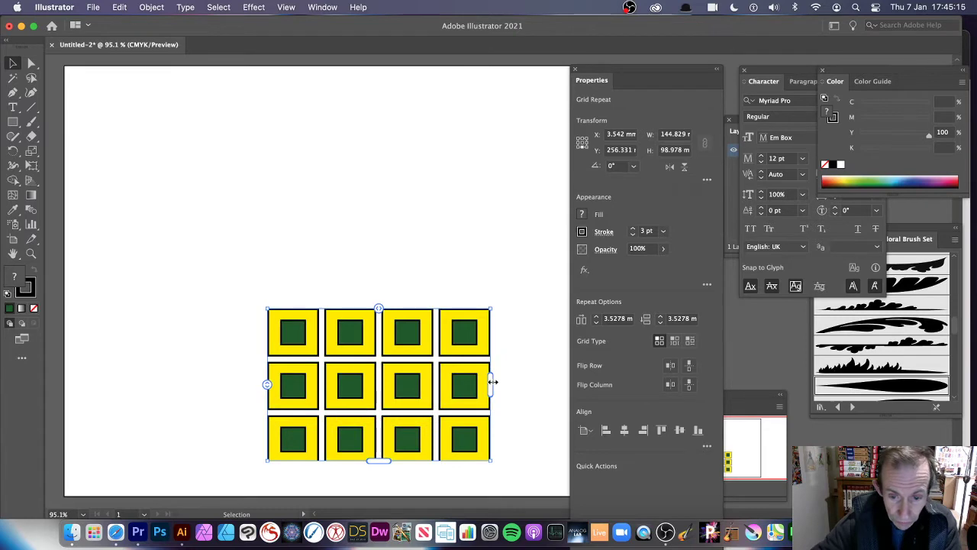
pyautogui.moveTo(493, 384); pyautogui.dragTo(553, 391)
# Scale the grid repeat to about 157 by 84 mm and place it near the middle of the visible artboard
pyautogui.moveTo(523, 349); pyautogui.dragTo(363, 138)
pyautogui.moveTo(392, 251); pyautogui.dragTo(523, 357)
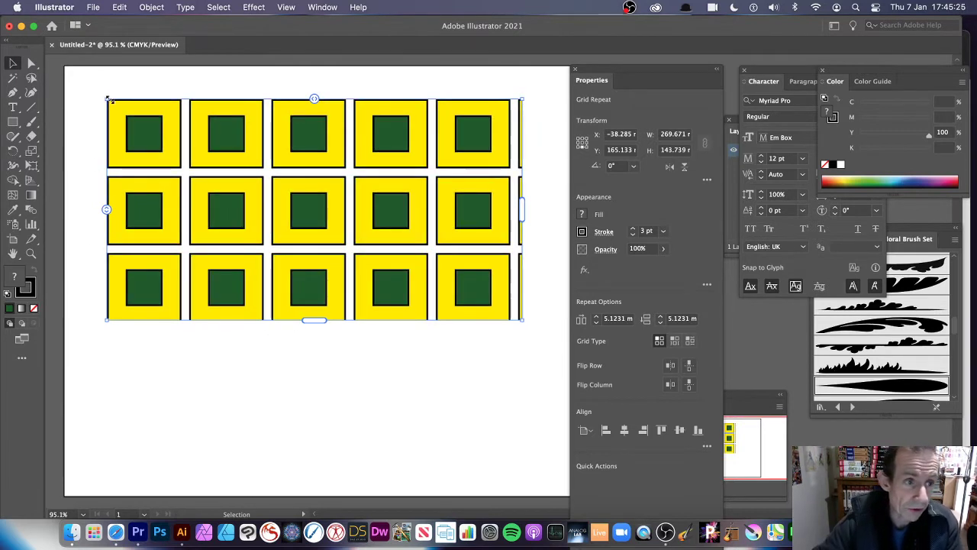
pyautogui.moveTo(107, 100); pyautogui.dragTo(276, 193)
pyautogui.moveTo(393, 212); pyautogui.dragTo(347, 229)
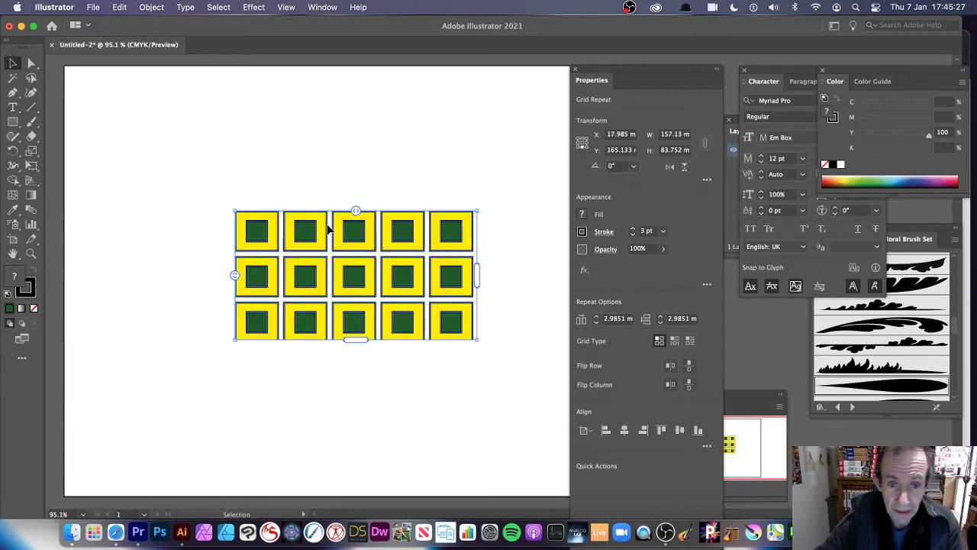
# Make a radial repeat from the grid repeat and widen its radius to about 132 mm while rotating the ring
pyautogui.click(147, 8)
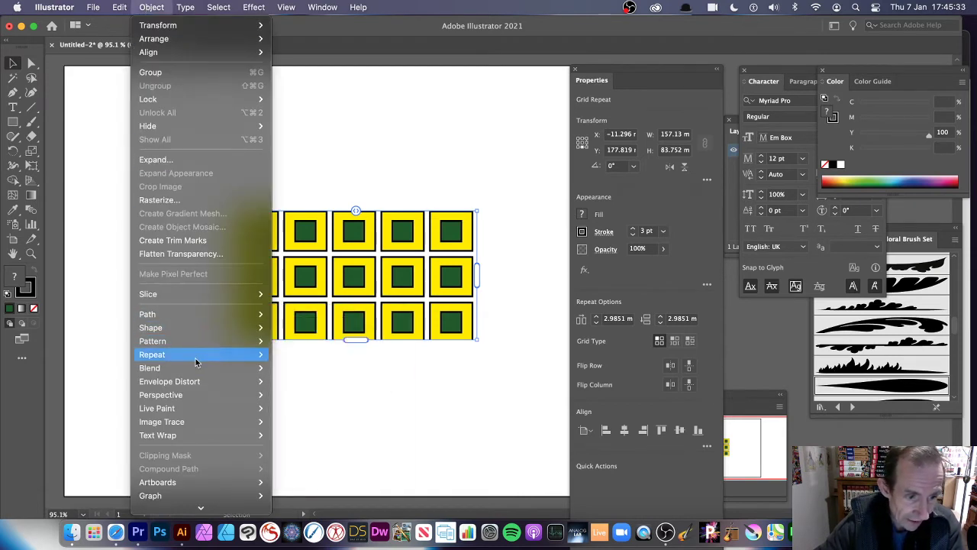
pyautogui.moveTo(200, 356)
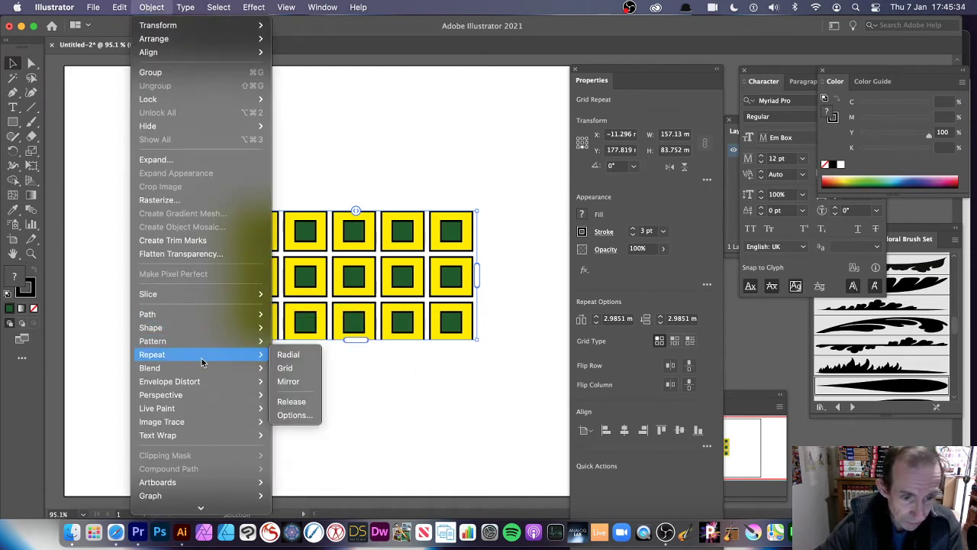
pyautogui.click(289, 355)
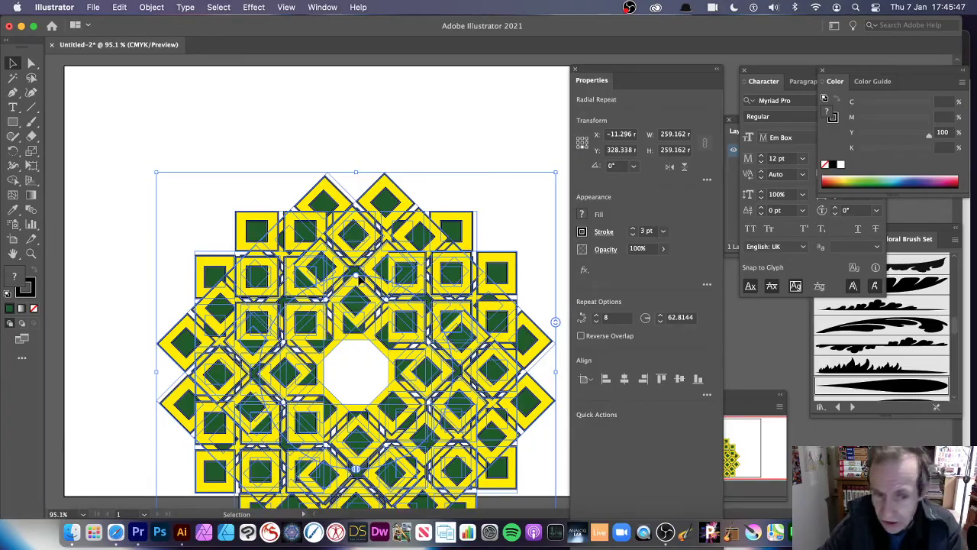
pyautogui.moveTo(359, 281); pyautogui.dragTo(262, 194)
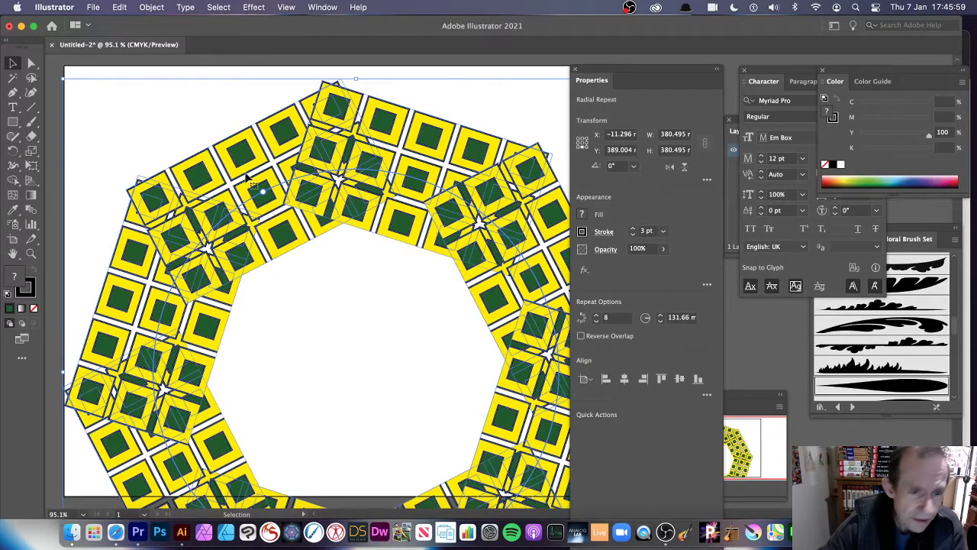
# Isolate the grid repeat nested in the radial repeat, shrink its source squares to about 16 mm wide, and exit isolation
pyautogui.doubleClick(265, 164)
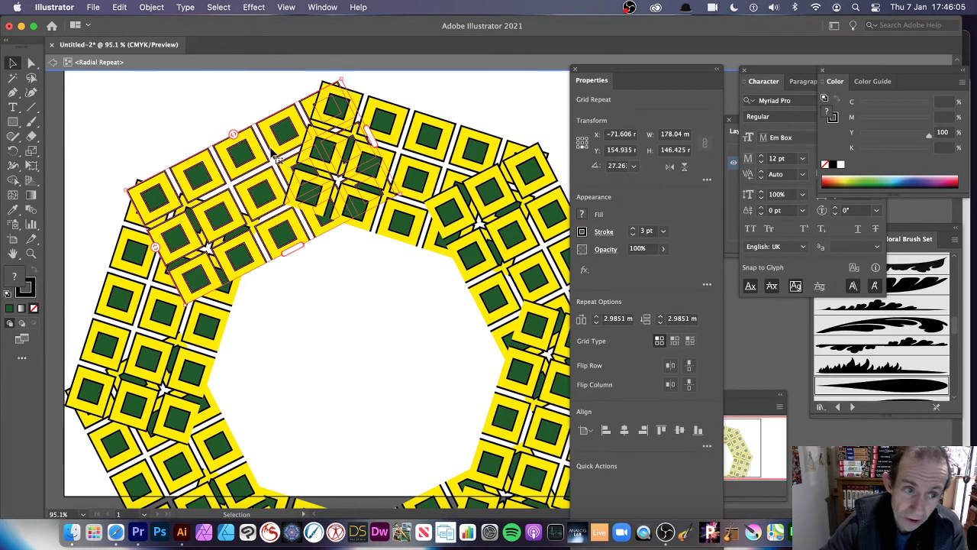
pyautogui.doubleClick(271, 181)
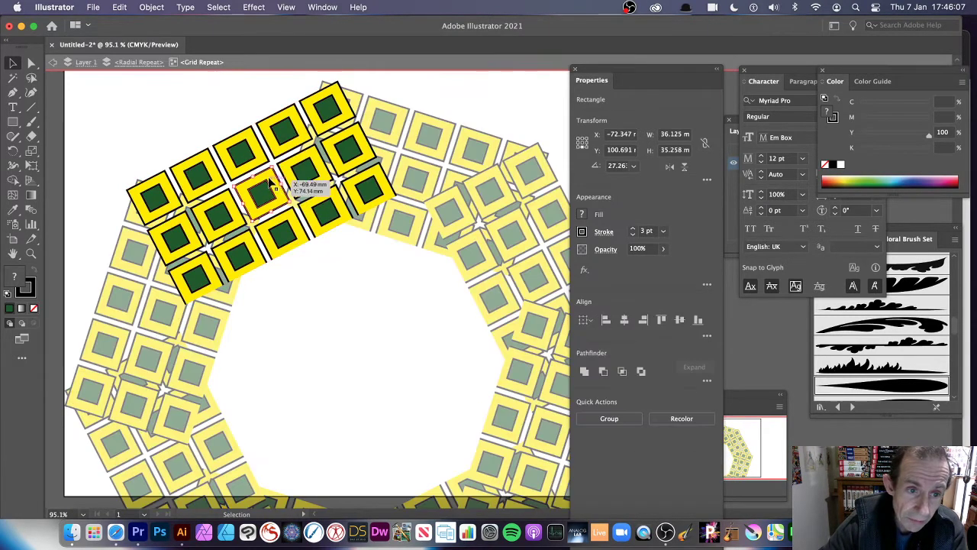
pyautogui.moveTo(278, 188)
pyautogui.mouseDown()
pyautogui.moveTo(287, 203)
pyautogui.moveTo(261, 195)
pyautogui.mouseUp()
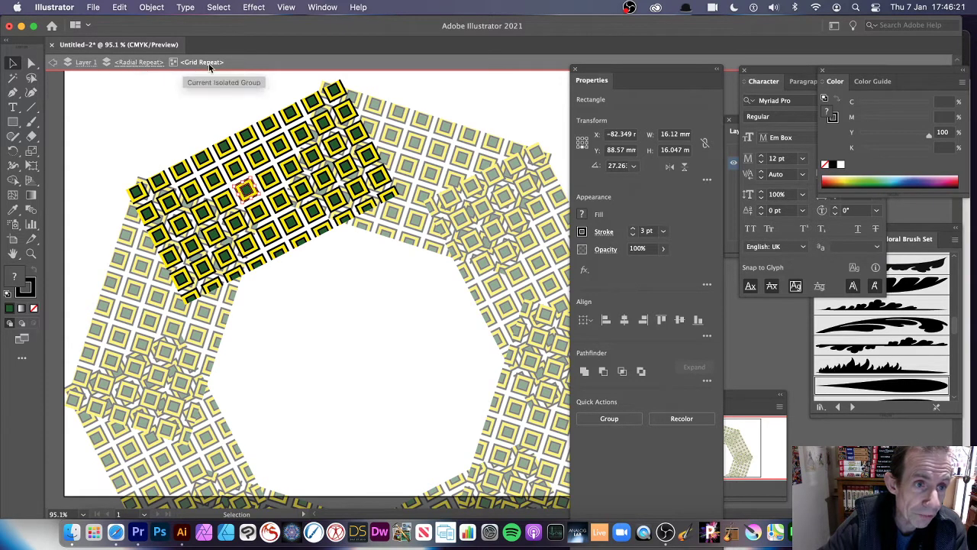
pyautogui.click(53, 65)
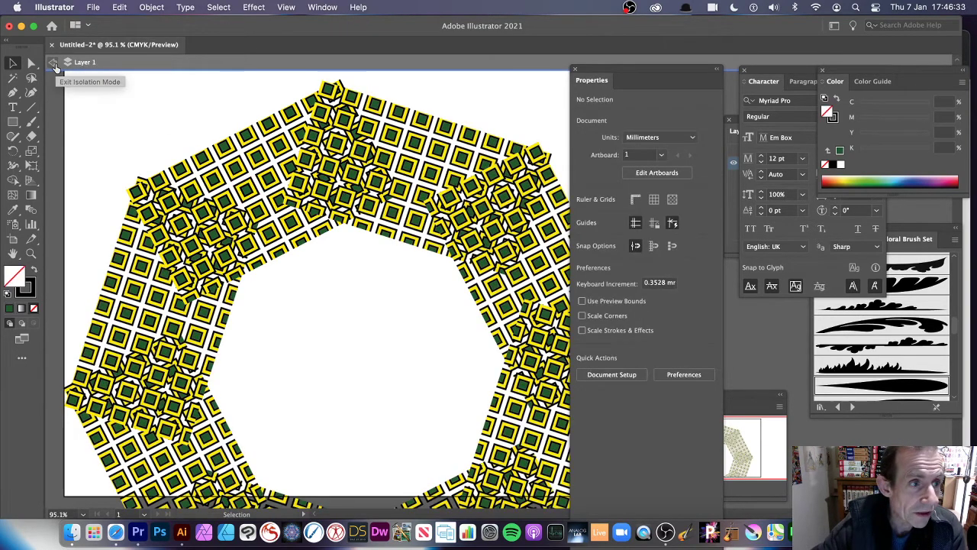
pyautogui.click(55, 63)
# Reduce the radial repeat's radius to about 87 mm and set its number of instances to 4
pyautogui.click(353, 174)
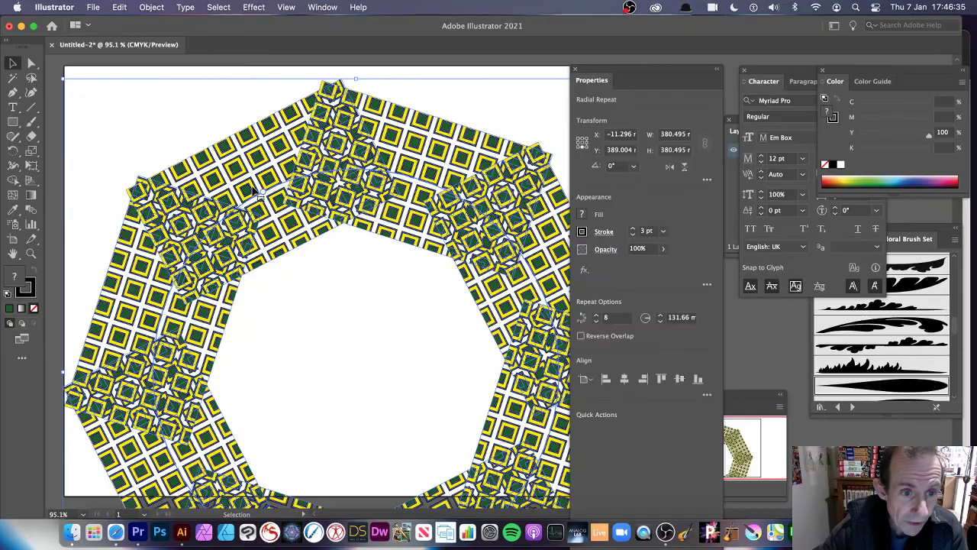
pyautogui.moveTo(264, 195); pyautogui.dragTo(302, 251)
pyautogui.click(597, 321)
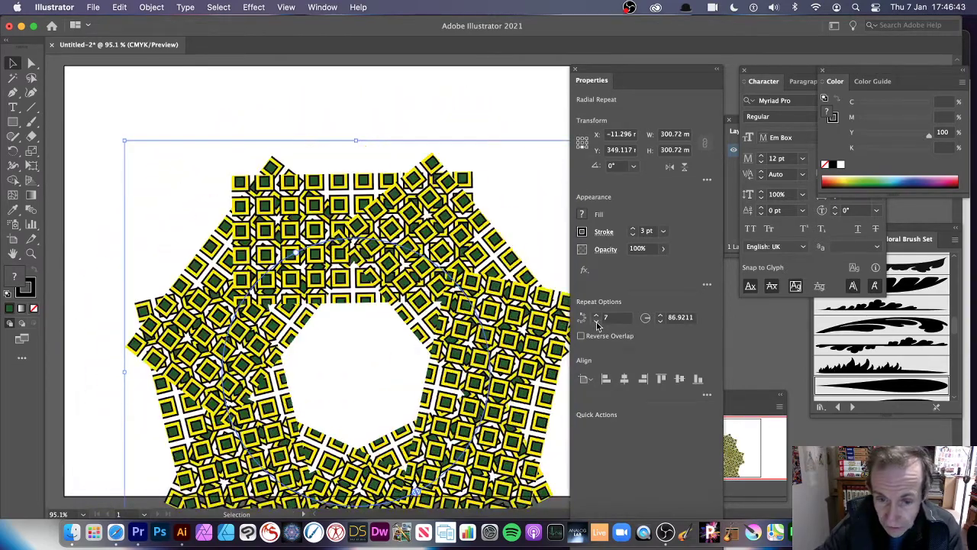
pyautogui.click(597, 320)
pyautogui.click(597, 321)
pyautogui.click(598, 320)
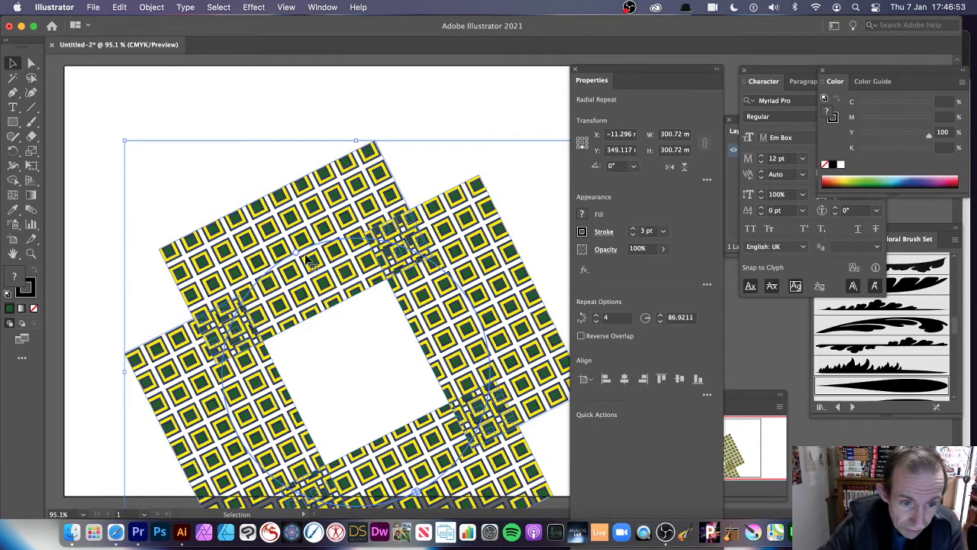
# Spread the four instances to a radius of about 126 mm, then scale the whole repeat to about 253 mm wide and move it up the artboard
pyautogui.moveTo(298, 257); pyautogui.dragTo(330, 195)
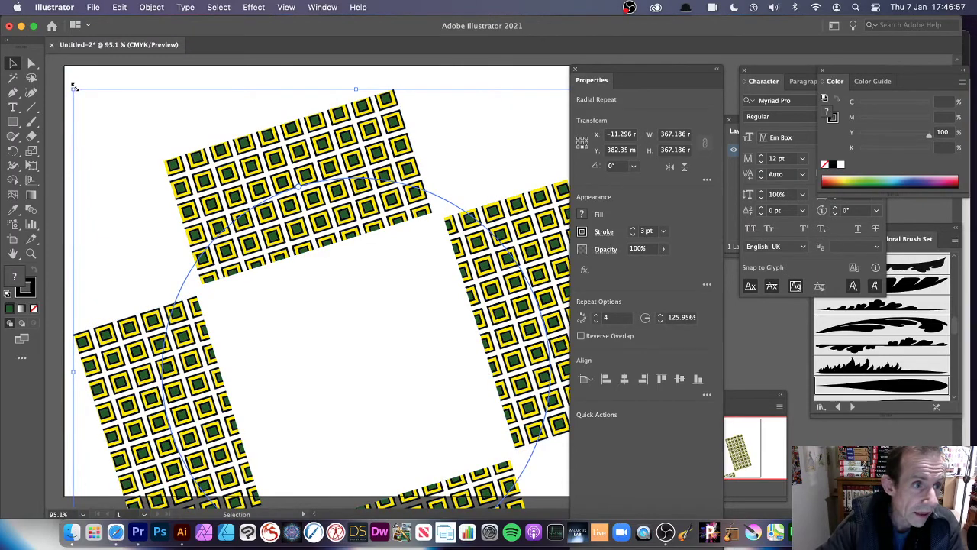
pyautogui.moveTo(74, 87); pyautogui.dragTo(248, 265)
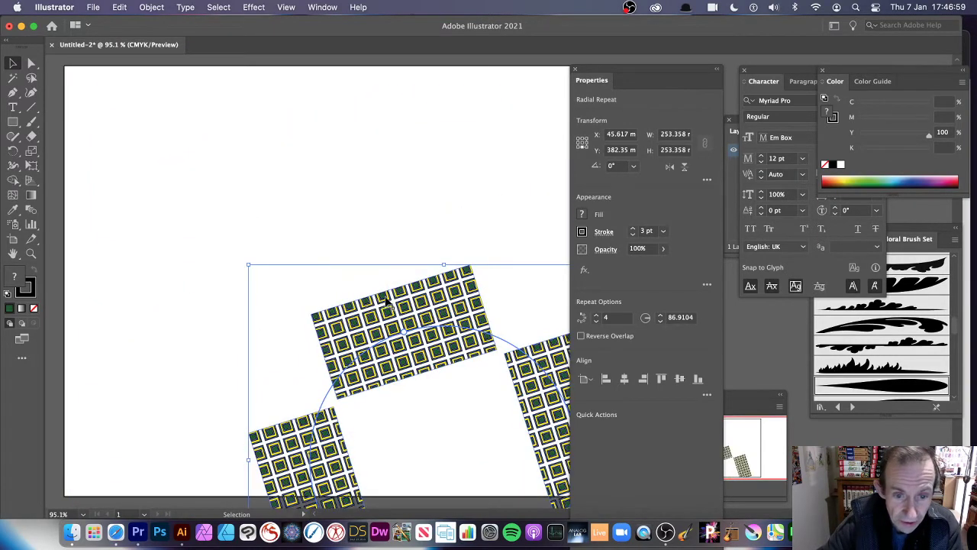
pyautogui.moveTo(386, 302); pyautogui.dragTo(268, 92)
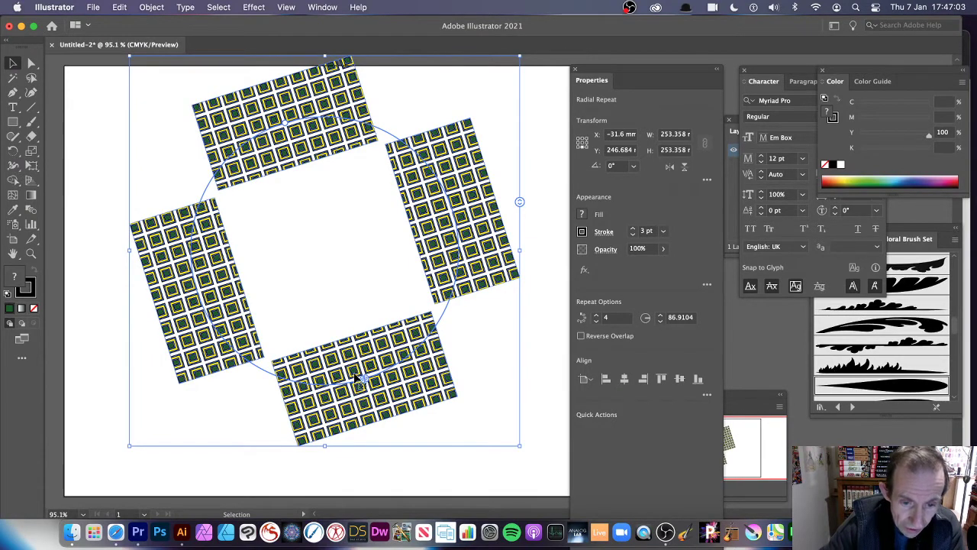
# Trim the lowest instance off the radial repeat's ring, leaving three, and delete the whole repeat
pyautogui.moveTo(367, 379); pyautogui.dragTo(394, 369)
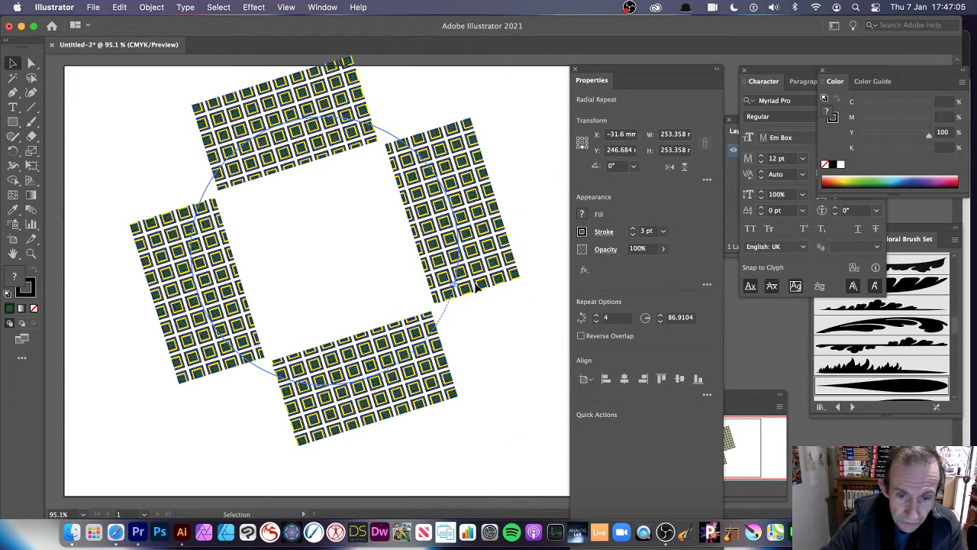
pyautogui.doubleClick(333, 382)
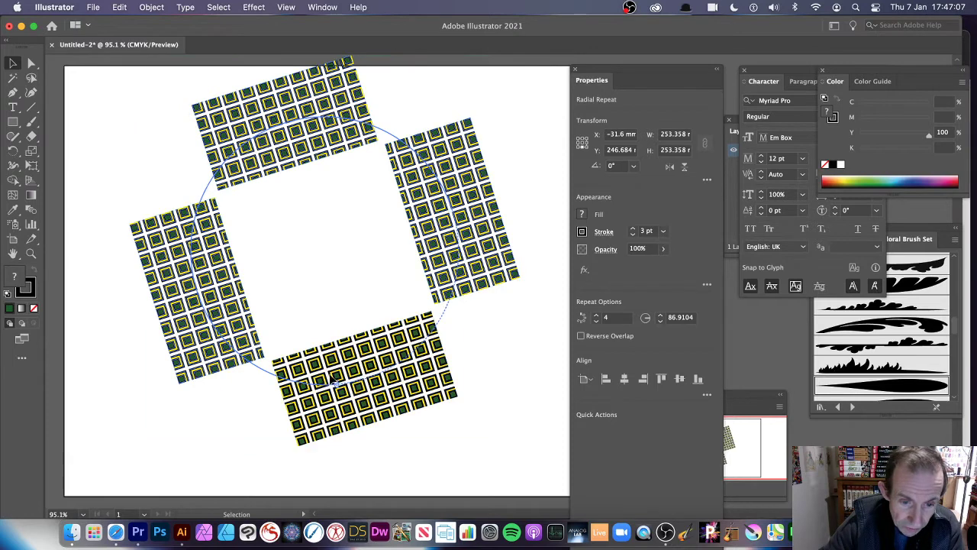
pyautogui.moveTo(191, 321); pyautogui.dragTo(395, 305)
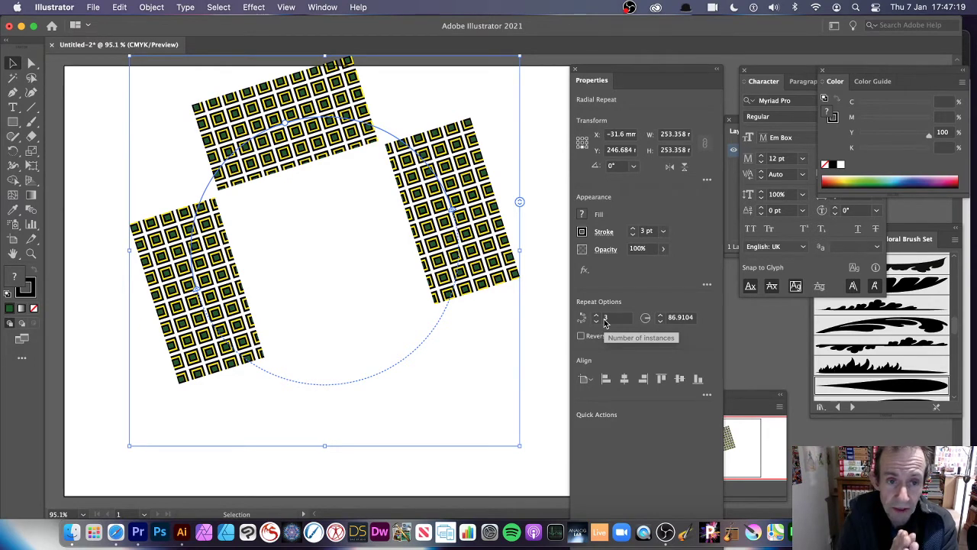
pyautogui.press('Delete')
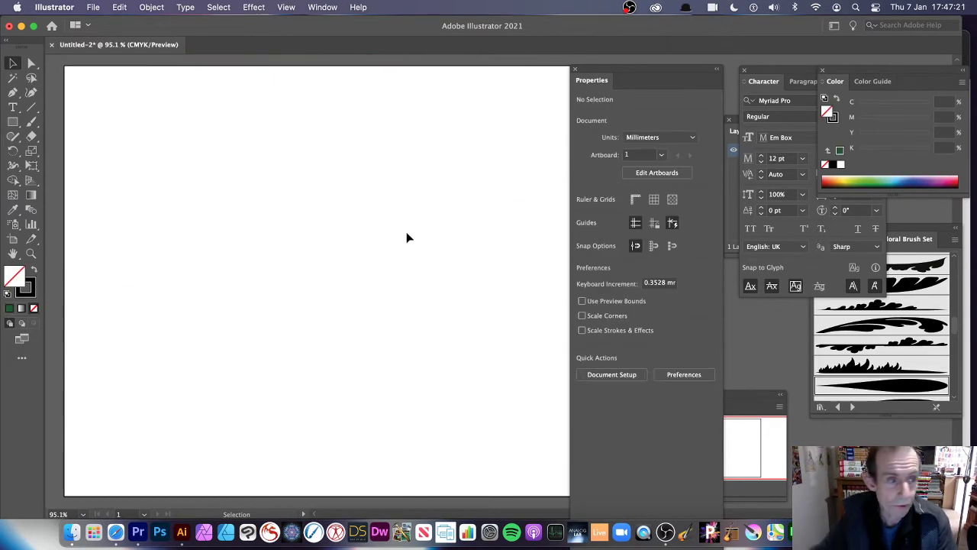
# Add the point text "type" on the empty artboard and scale it to about 22.6 by 13 mm
pyautogui.click(13, 107)
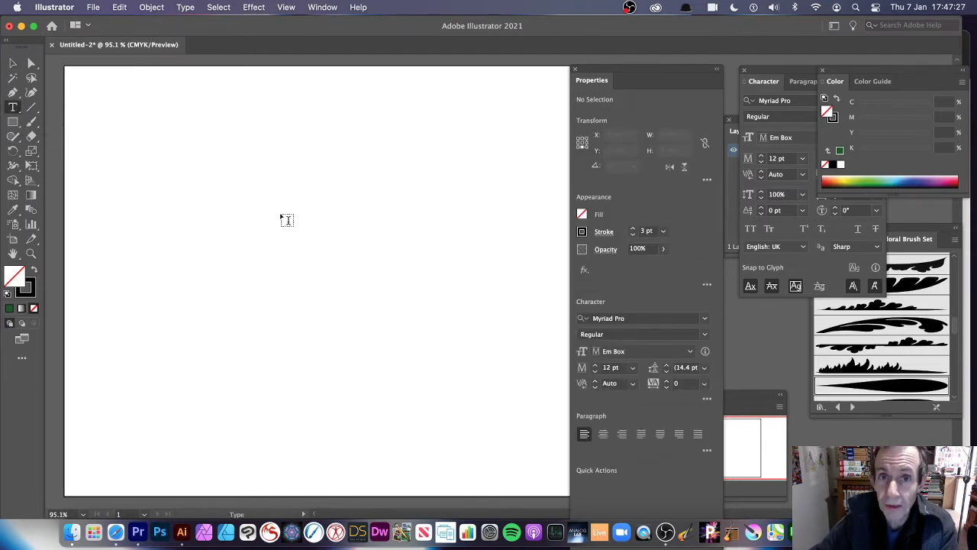
pyautogui.click(253, 262)
pyautogui.write('type')
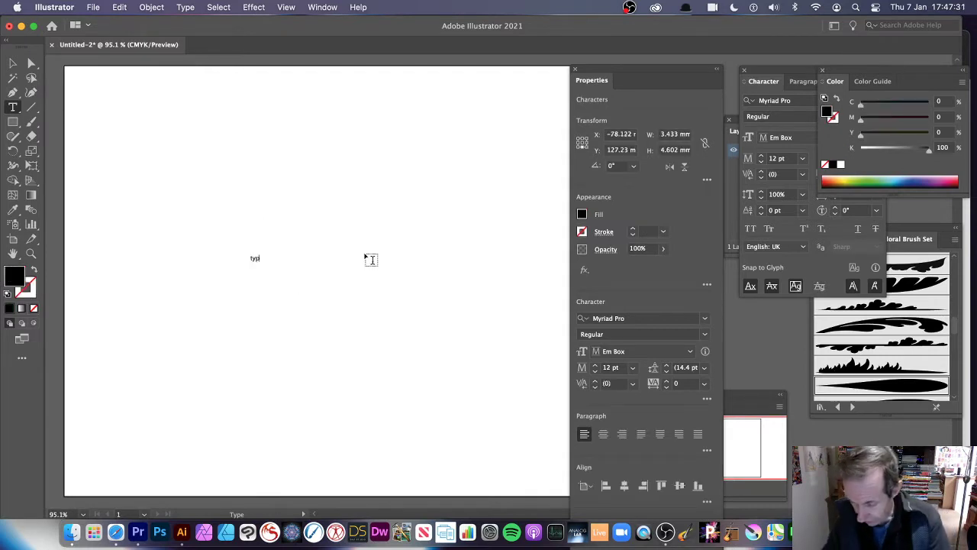
pyautogui.click(12, 62)
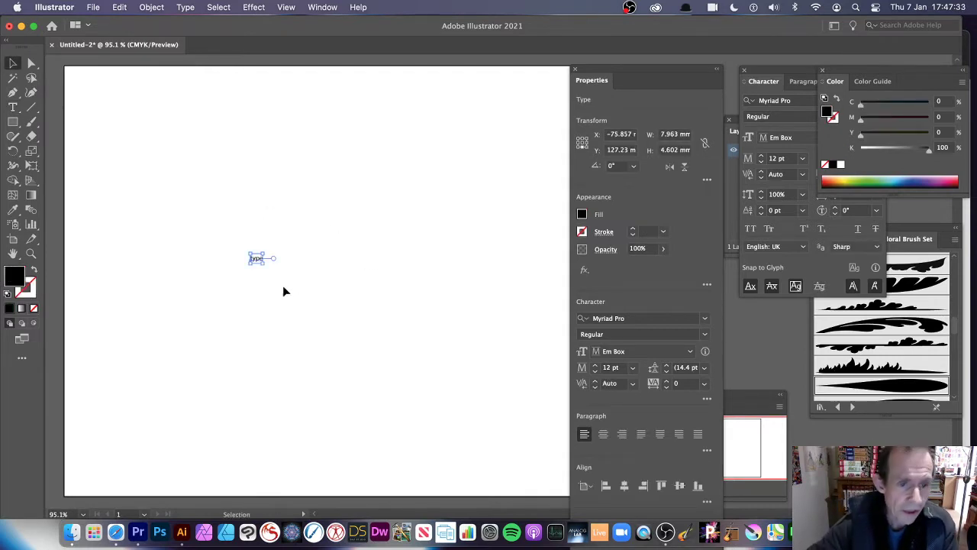
pyautogui.moveTo(263, 264); pyautogui.dragTo(286, 274)
# Make a grid repeat from the word "type"
pyautogui.click(158, 8)
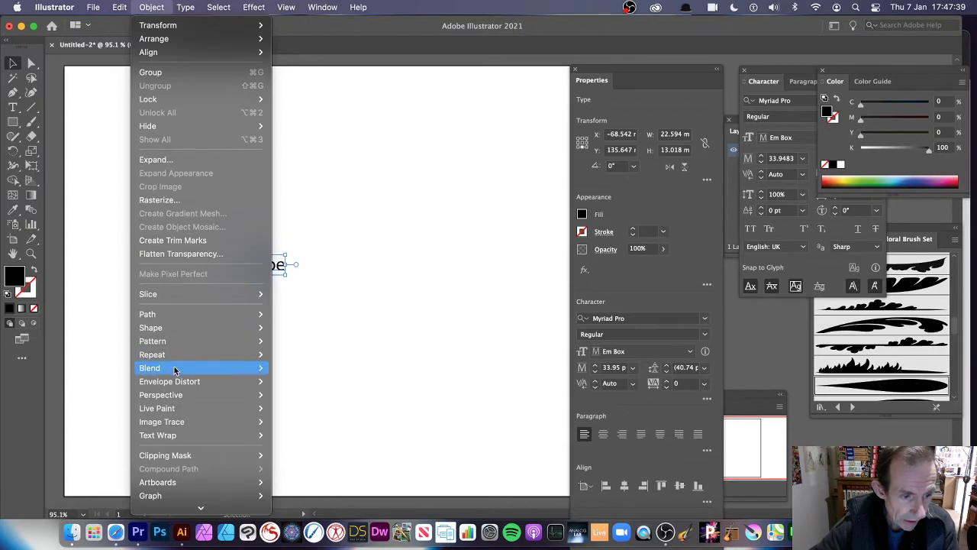
pyautogui.moveTo(179, 358)
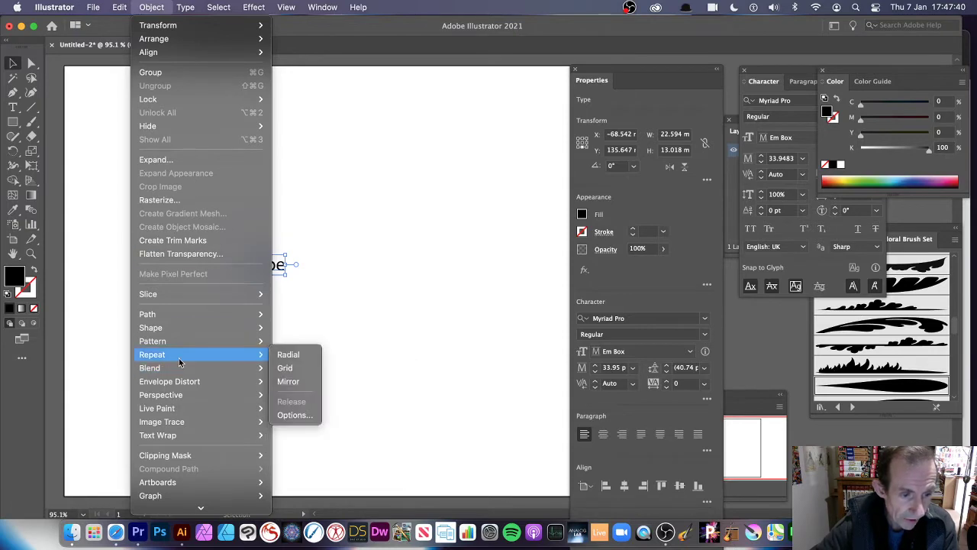
pyautogui.click(296, 371)
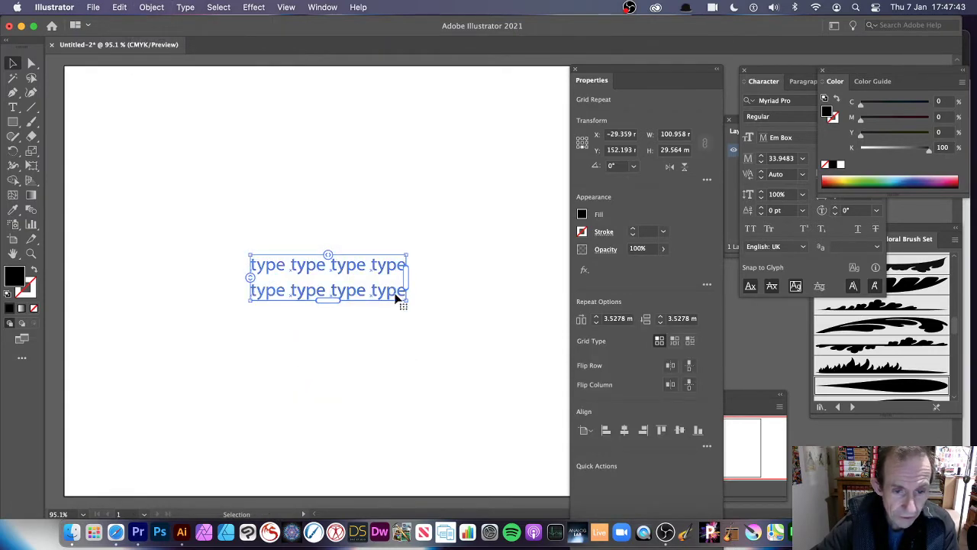
# Extend the text grid to seven rows and just over seven columns, and enlarge it to about 287 by 173 mm
pyautogui.moveTo(334, 302); pyautogui.dragTo(325, 431)
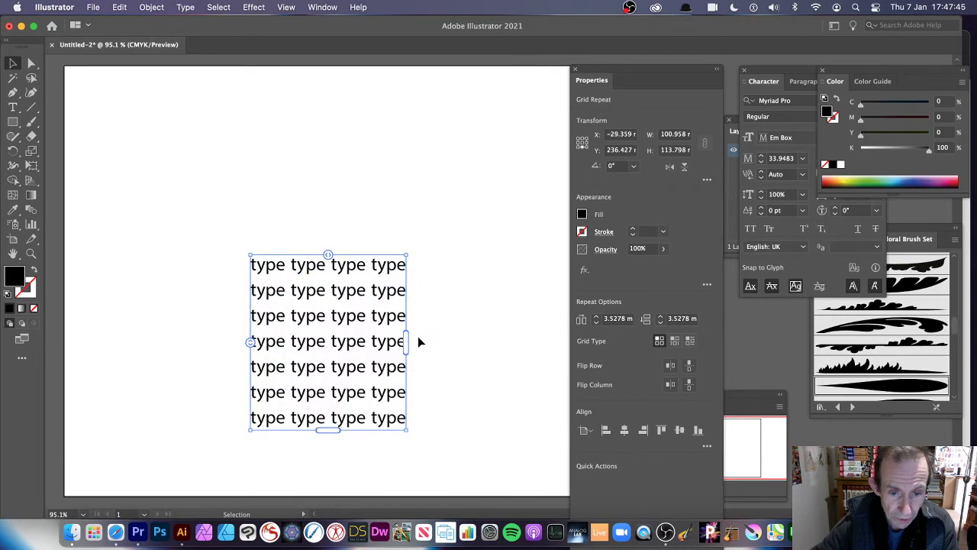
pyautogui.moveTo(407, 341); pyautogui.dragTo(543, 342)
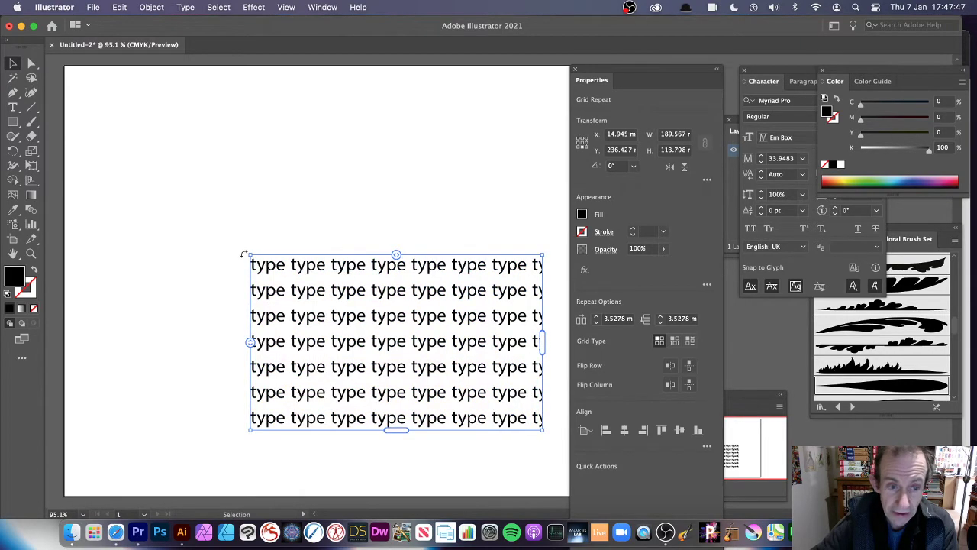
pyautogui.moveTo(251, 255); pyautogui.dragTo(105, 149)
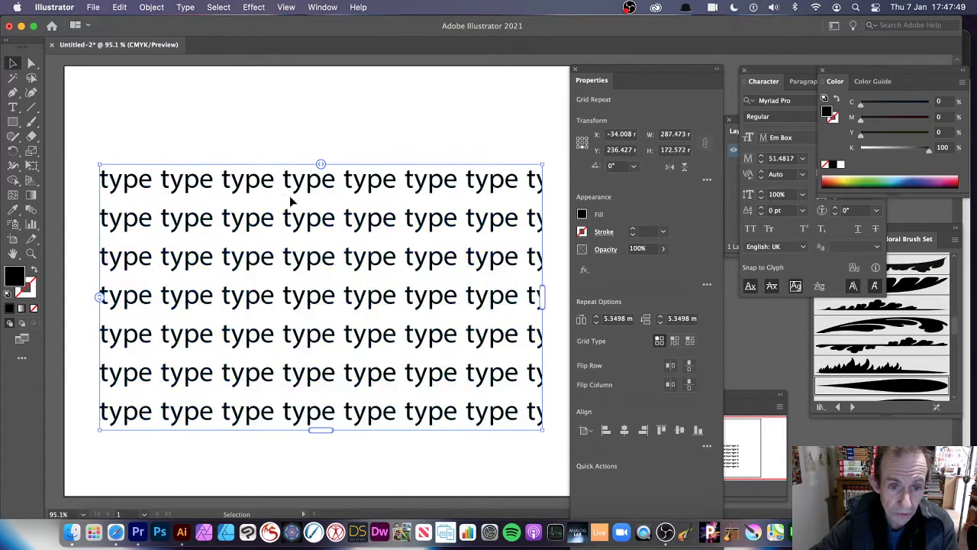
# Inside the text grid repeat, rotate the source word about 53° and scale it to about 36 by 40.5 mm
pyautogui.doubleClick(372, 189)
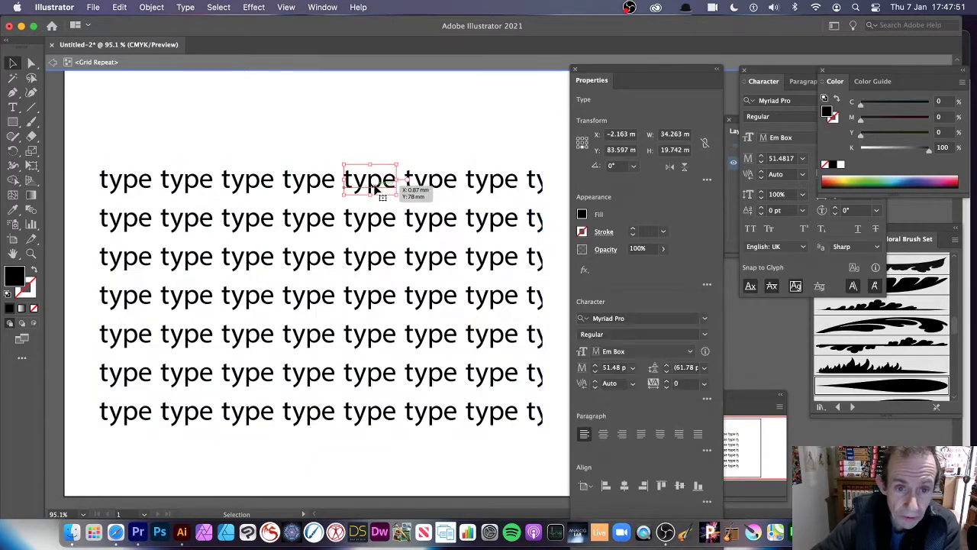
pyautogui.moveTo(397, 195); pyautogui.dragTo(361, 115)
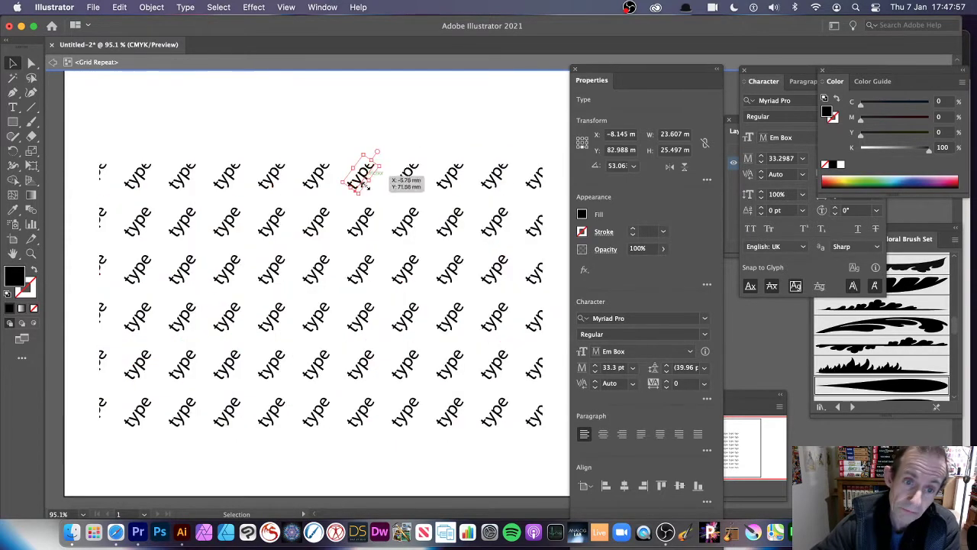
pyautogui.moveTo(359, 195); pyautogui.dragTo(384, 220)
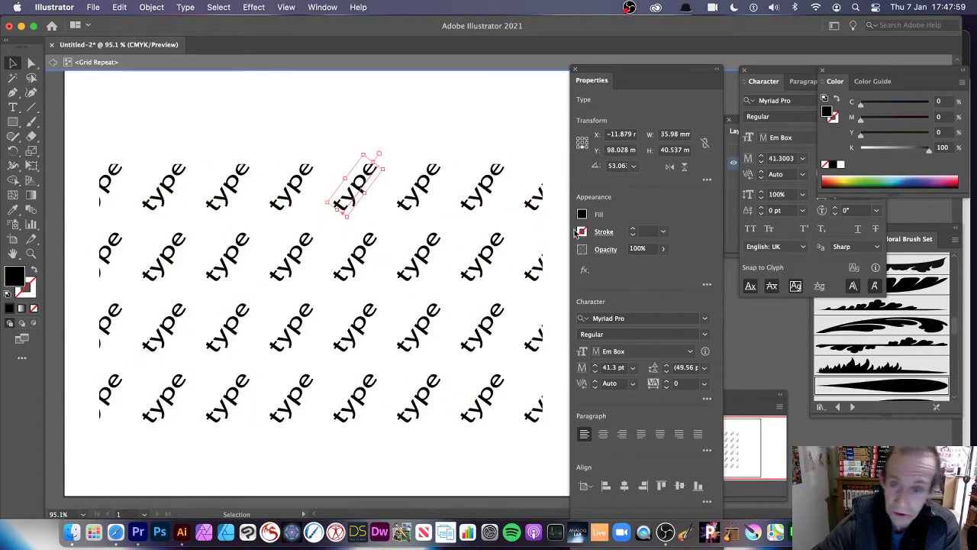
# Fill the rotated word red and add an overlapping copy up and to its left, filled black
pyautogui.click(583, 217)
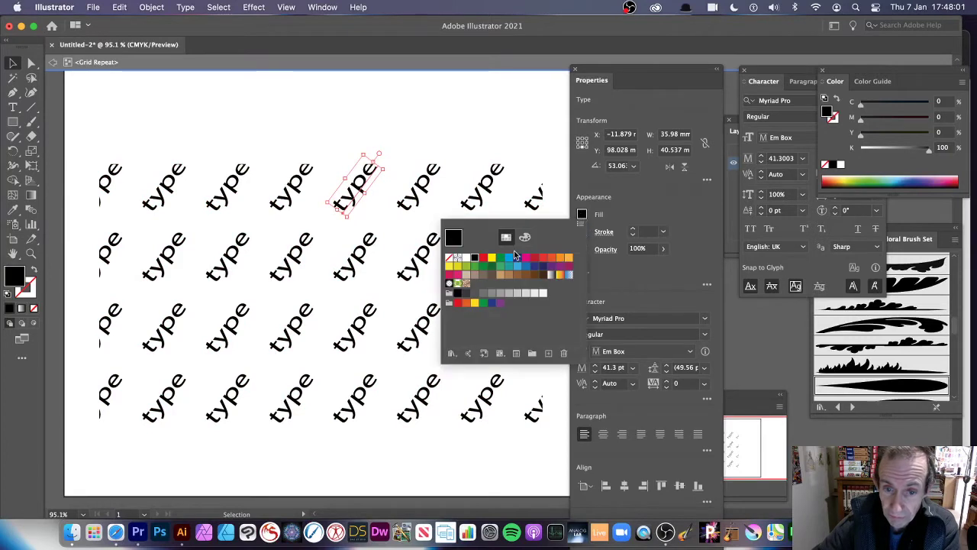
pyautogui.click(482, 260)
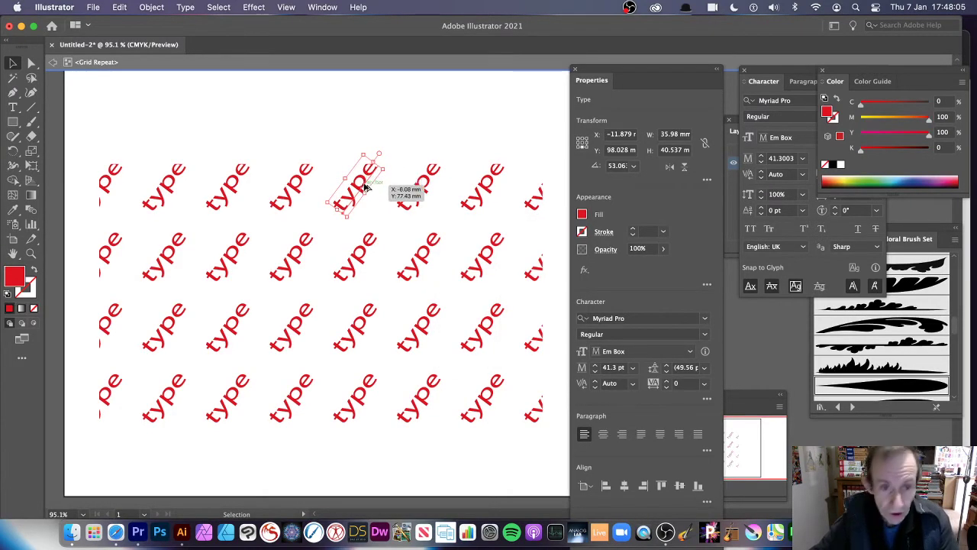
pyautogui.moveTo(364, 182)
pyautogui.mouseDown()
pyautogui.moveTo(320, 215)
pyautogui.moveTo(343, 218)
pyautogui.moveTo(327, 207)
pyautogui.moveTo(345, 182)
pyautogui.mouseUp()
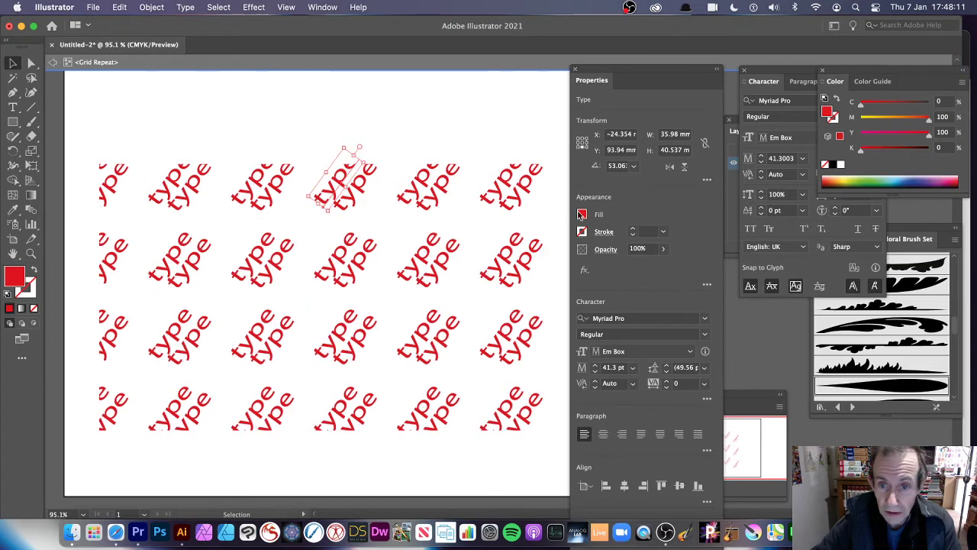
pyautogui.click(582, 215)
pyautogui.click(582, 215)
pyautogui.click(582, 215)
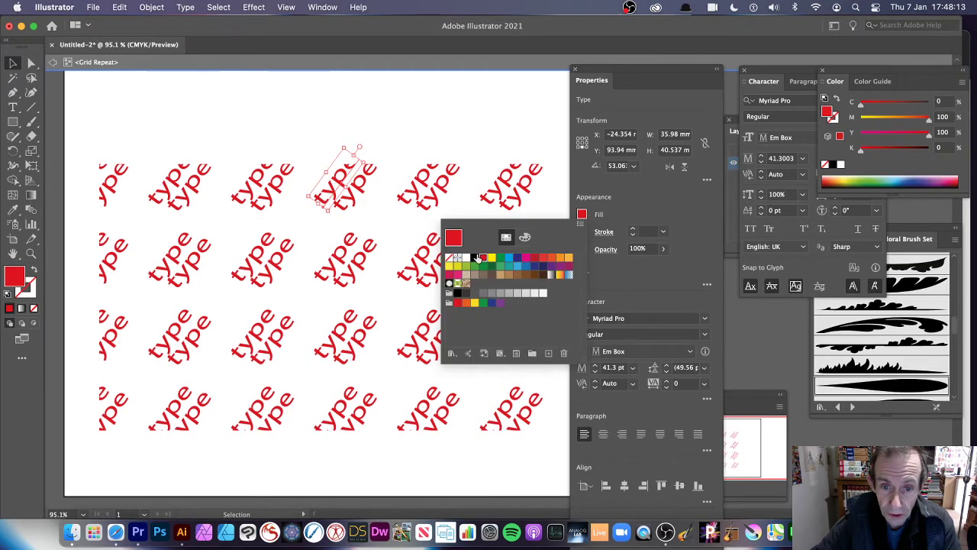
pyautogui.click(475, 258)
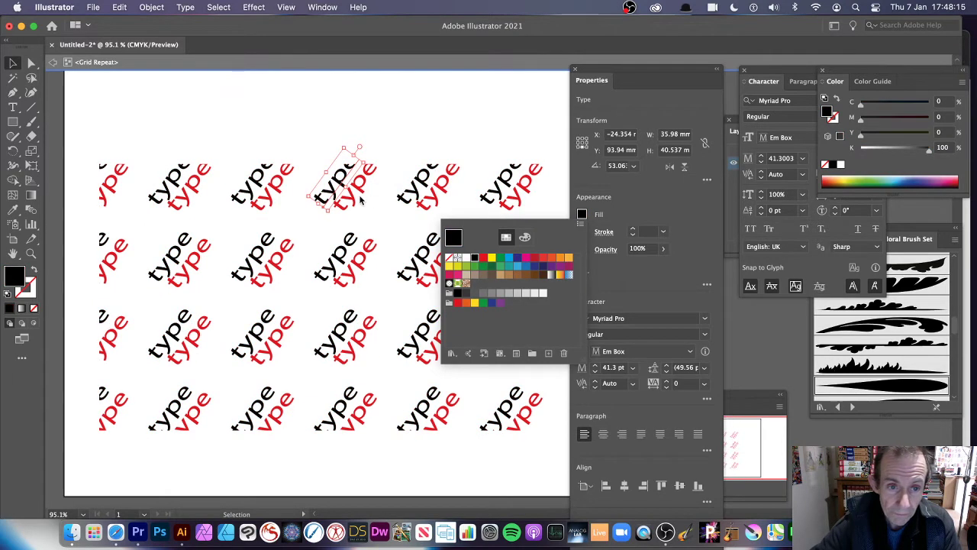
# Exit isolation, select the text grid repeat, try the brick-by-column grid type and set it to brick by row
pyautogui.click(334, 181)
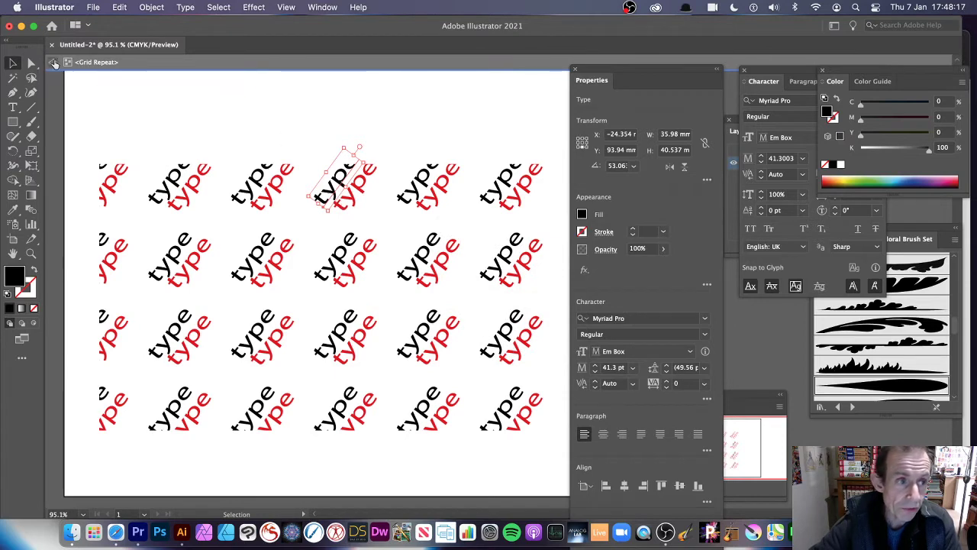
pyautogui.doubleClick(214, 117)
pyautogui.click(349, 185)
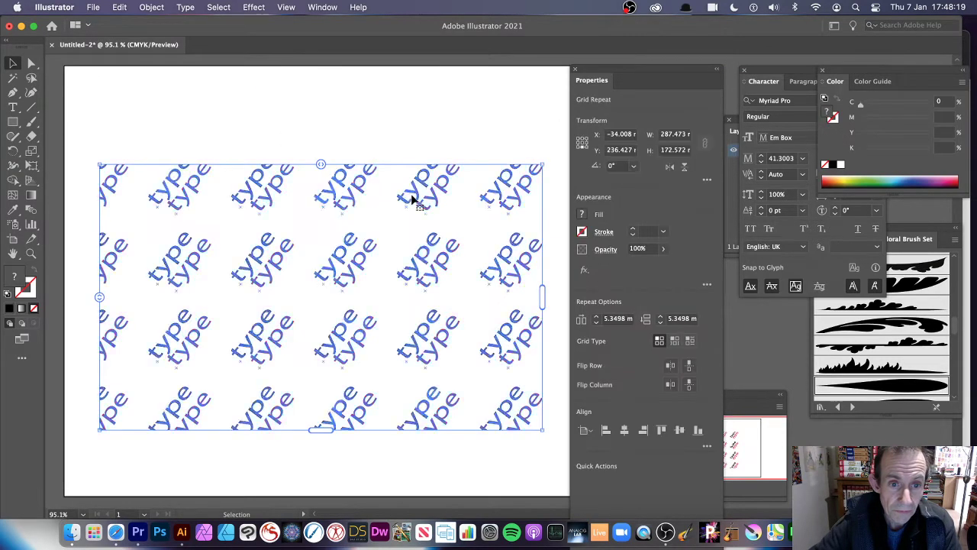
pyautogui.click(674, 341)
pyautogui.click(691, 342)
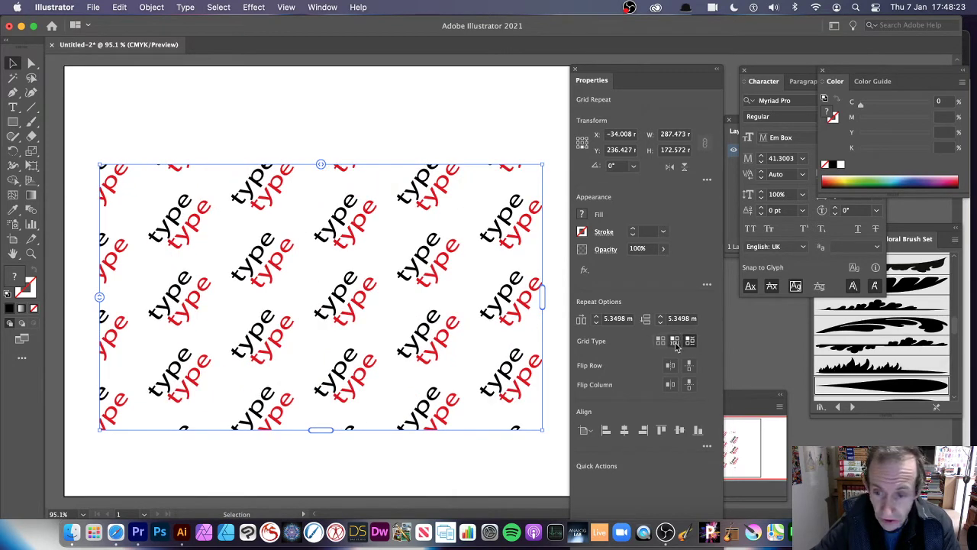
pyautogui.click(675, 342)
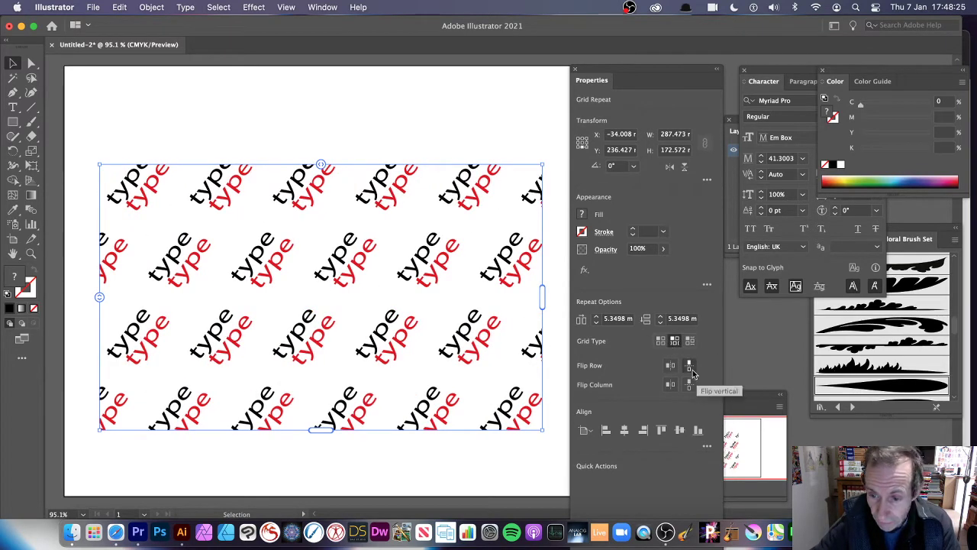
# Try flipping alternate rows of the text grid, and set its columns to flip vertically only
pyautogui.click(691, 370)
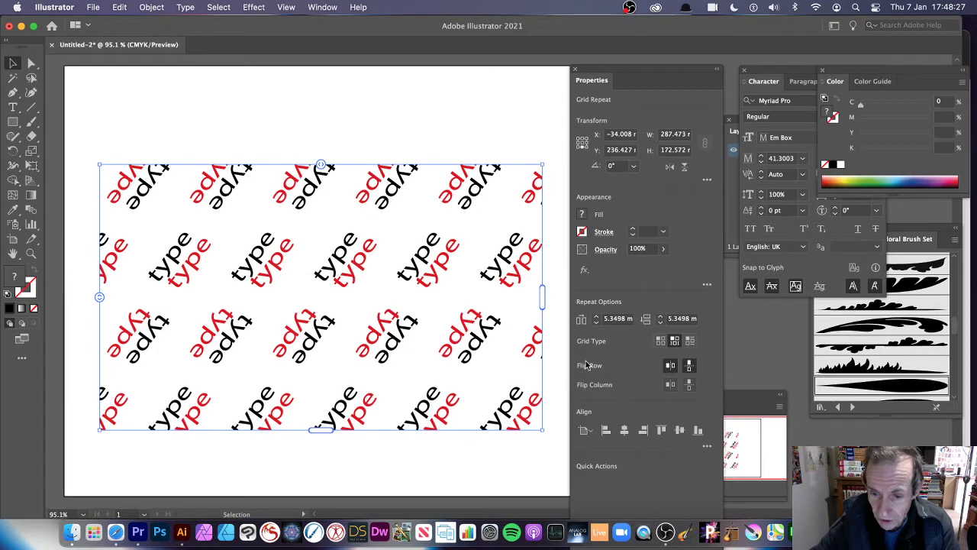
pyautogui.click(688, 367)
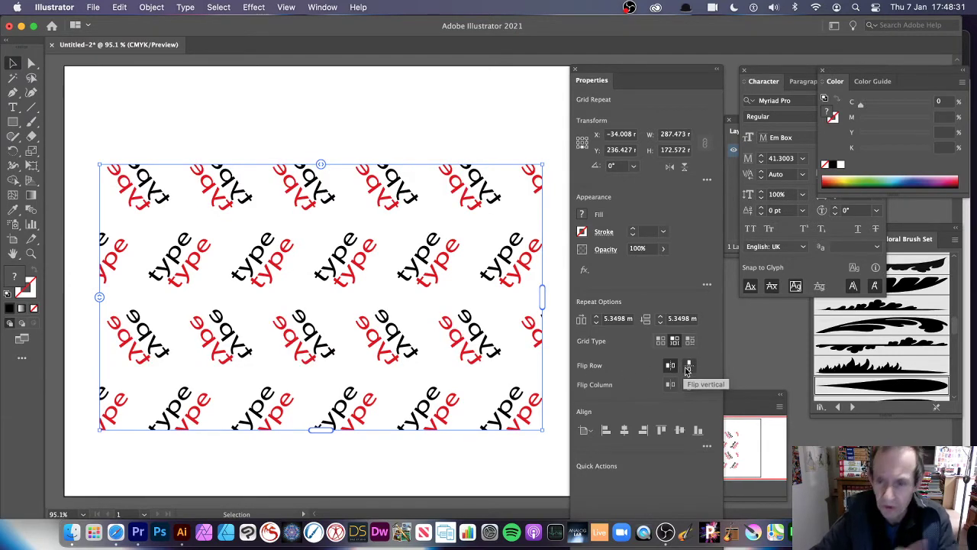
pyautogui.click(688, 369)
pyautogui.click(690, 386)
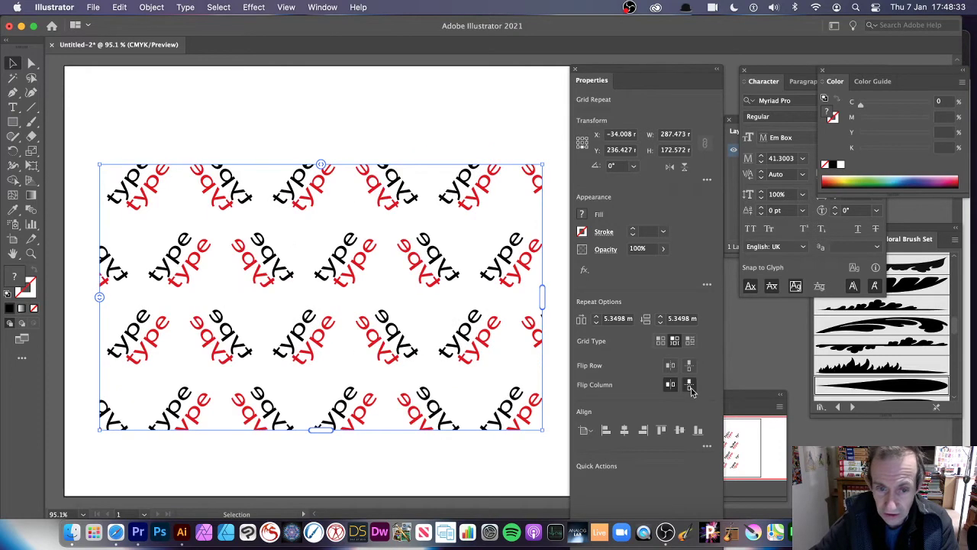
pyautogui.click(671, 385)
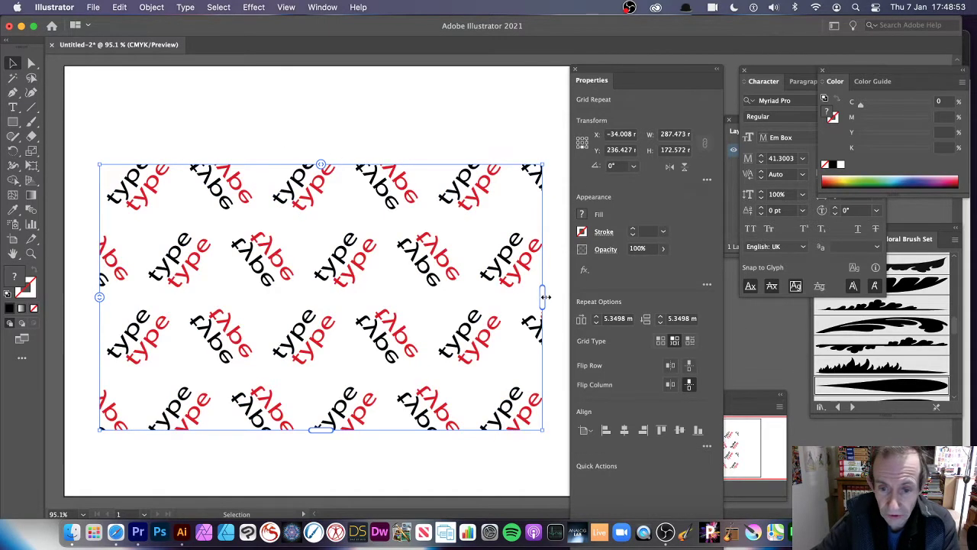
# Narrow the text grid to about 276 mm wide and increase its horizontal spacing to about 29.2 mm
pyautogui.moveTo(546, 297); pyautogui.dragTo(526, 297)
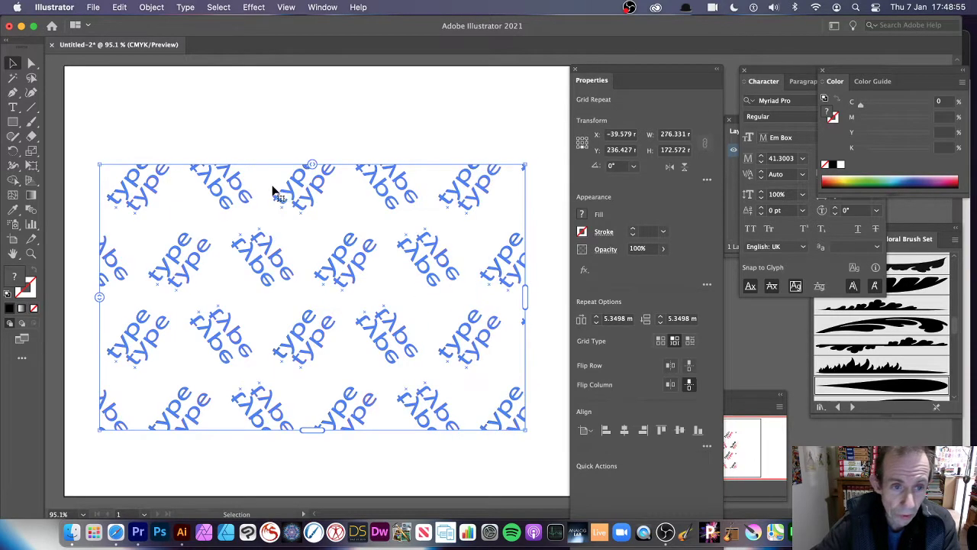
pyautogui.moveTo(314, 164); pyautogui.dragTo(357, 164)
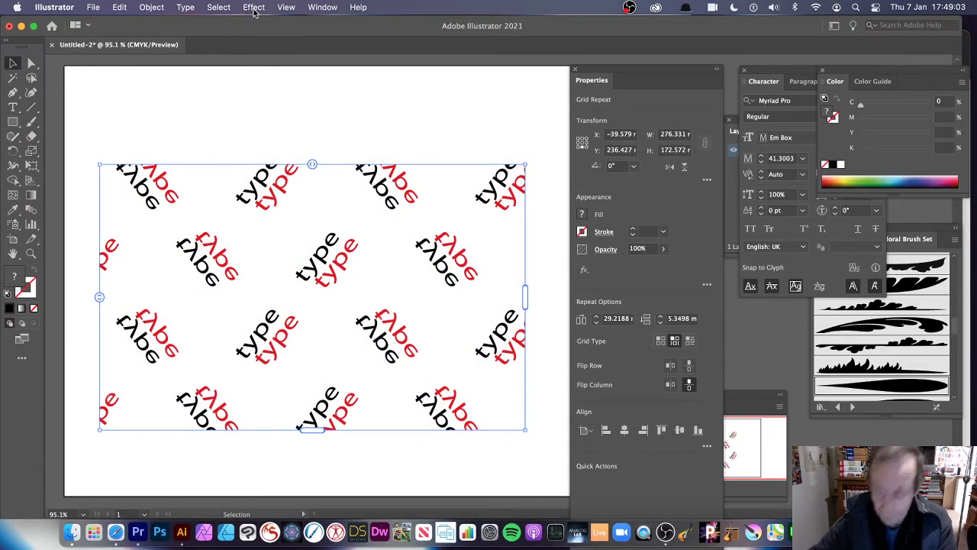
# Delete the text grid and draw an upright rectangle about 15.9 by 56.3 mm on the empty artboard
pyautogui.press('Delete')
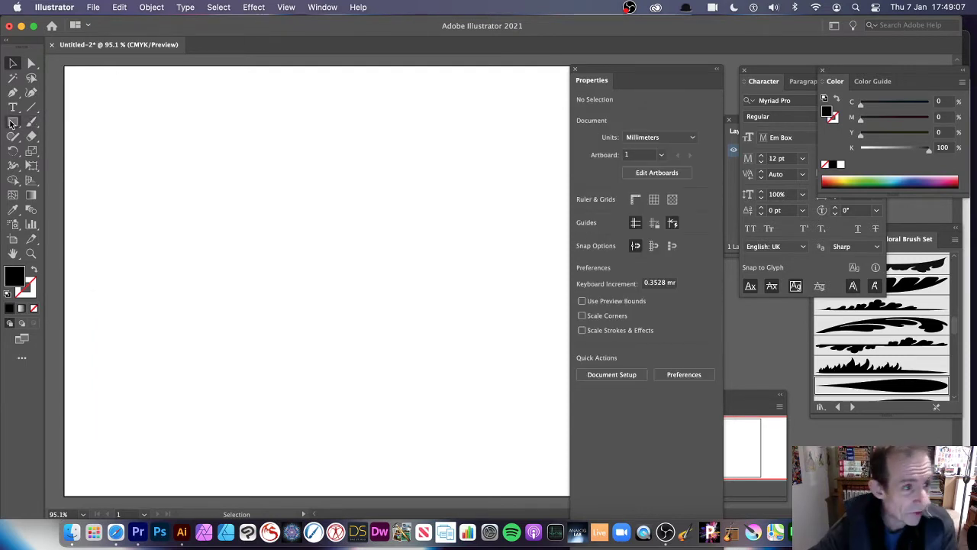
pyautogui.click(13, 123)
pyautogui.moveTo(291, 235); pyautogui.dragTo(316, 322)
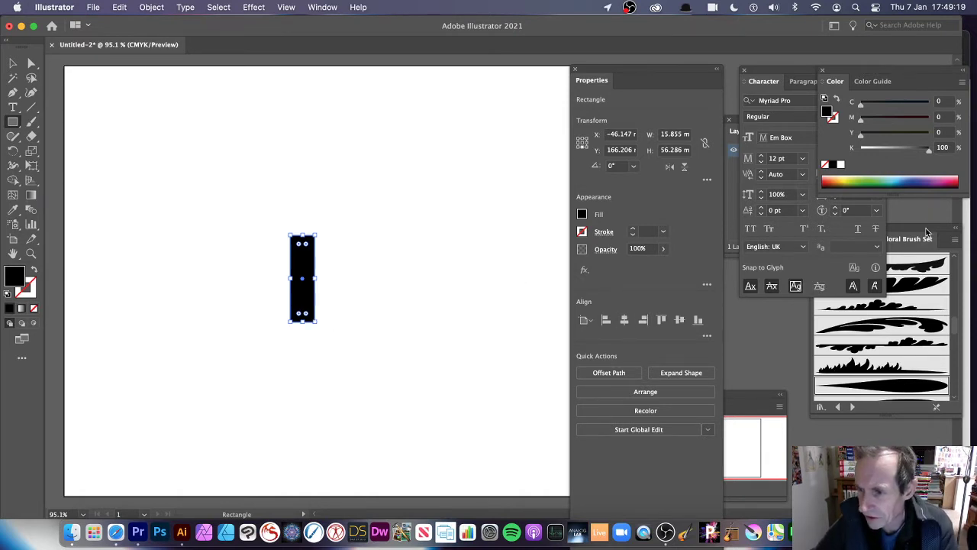
# Place the floral brush library beside the rectangle, and give the rectangle an orange fill and a 4 pt black stroke
pyautogui.moveTo(920, 238); pyautogui.dragTo(477, 199)
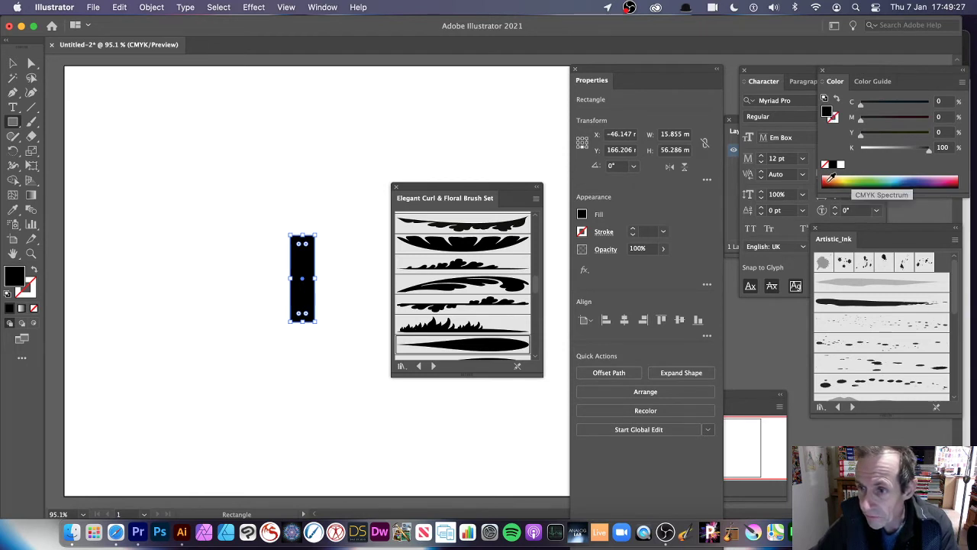
pyautogui.moveTo(833, 183); pyautogui.dragTo(833, 178)
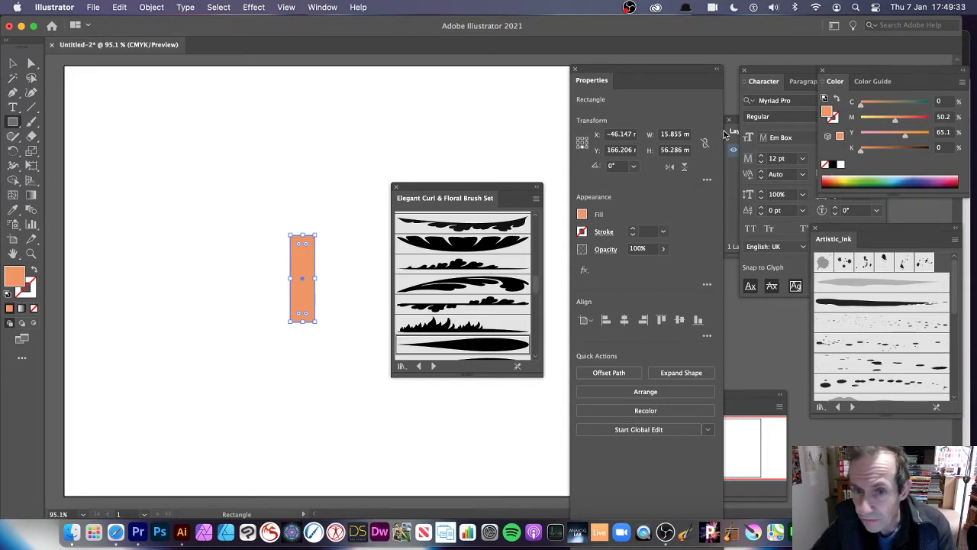
pyautogui.click(582, 232)
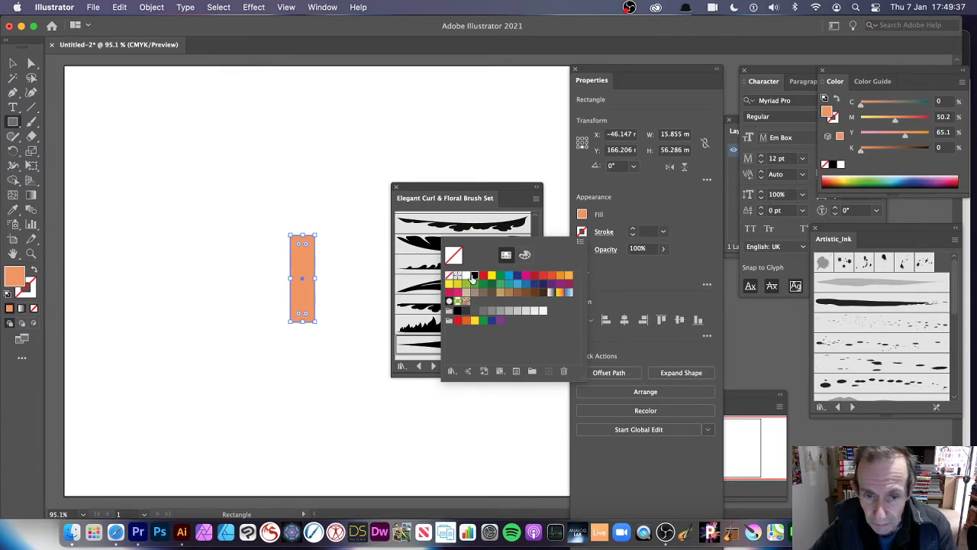
pyautogui.click(473, 277)
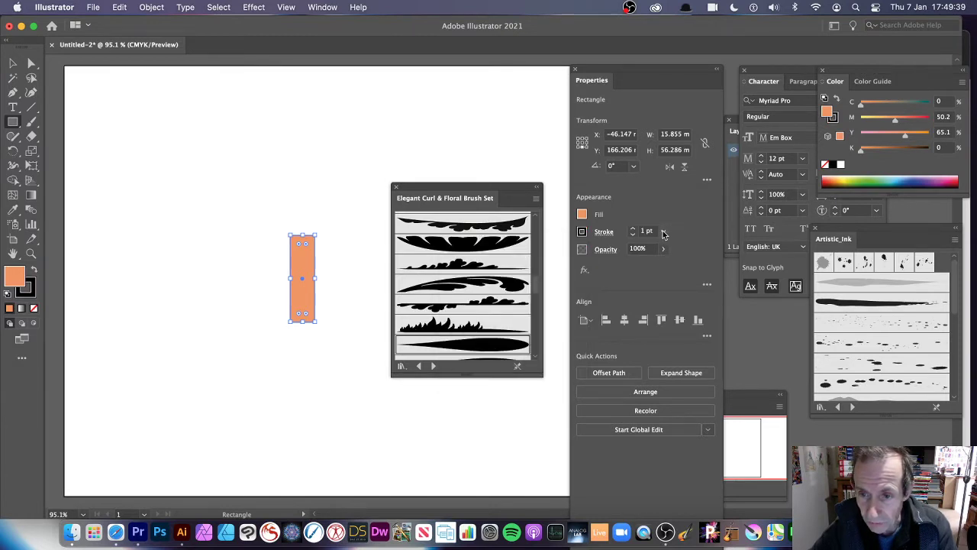
pyautogui.click(664, 232)
pyautogui.click(675, 313)
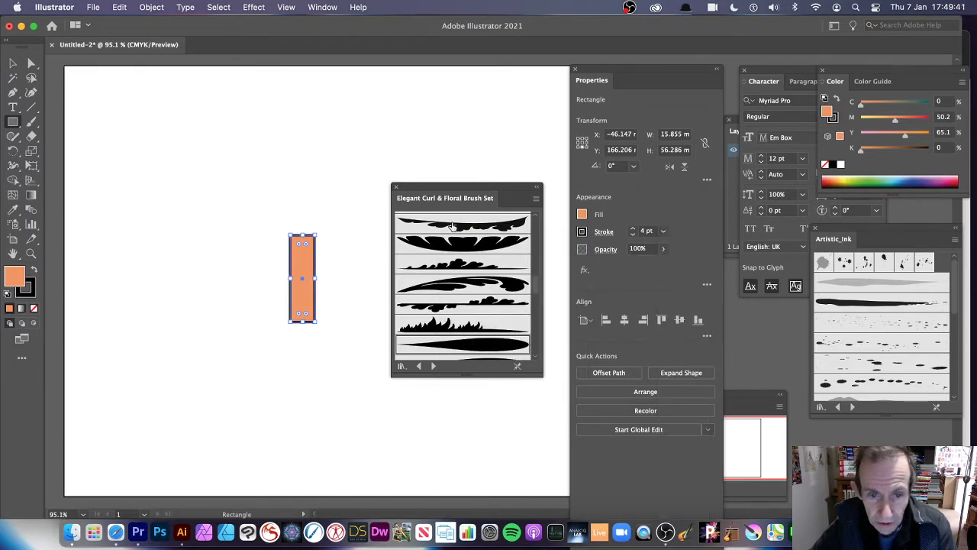
# Try several floral brushes on the rectangle's stroke, ending with the smooth tapered one, and enlarge the rectangle to about 21.7 by 70.6 mm
pyautogui.click(464, 243)
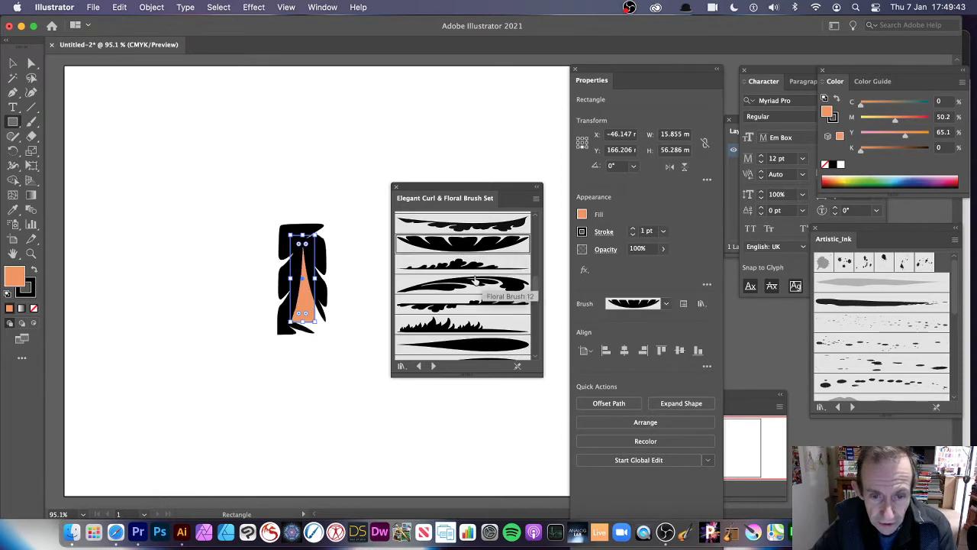
pyautogui.click(475, 281)
pyautogui.click(468, 326)
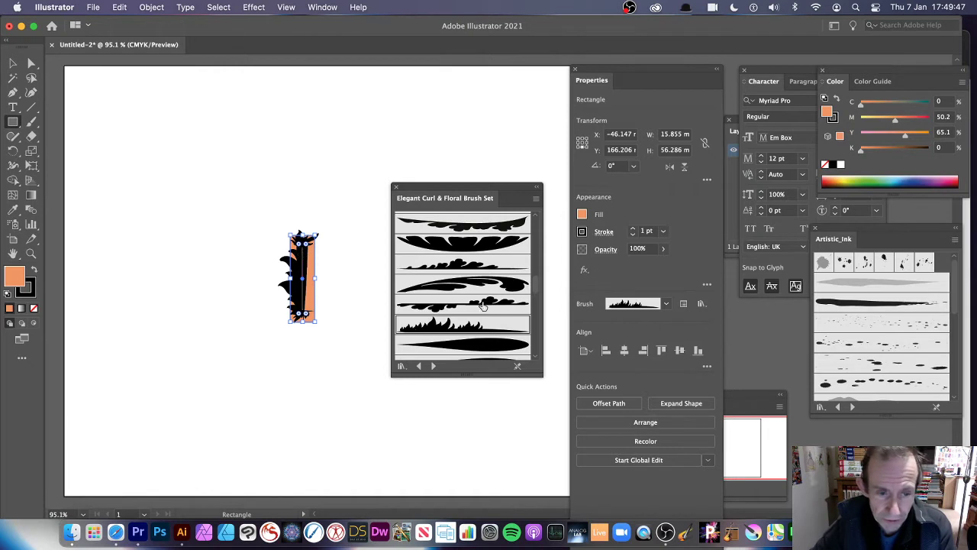
pyautogui.click(472, 346)
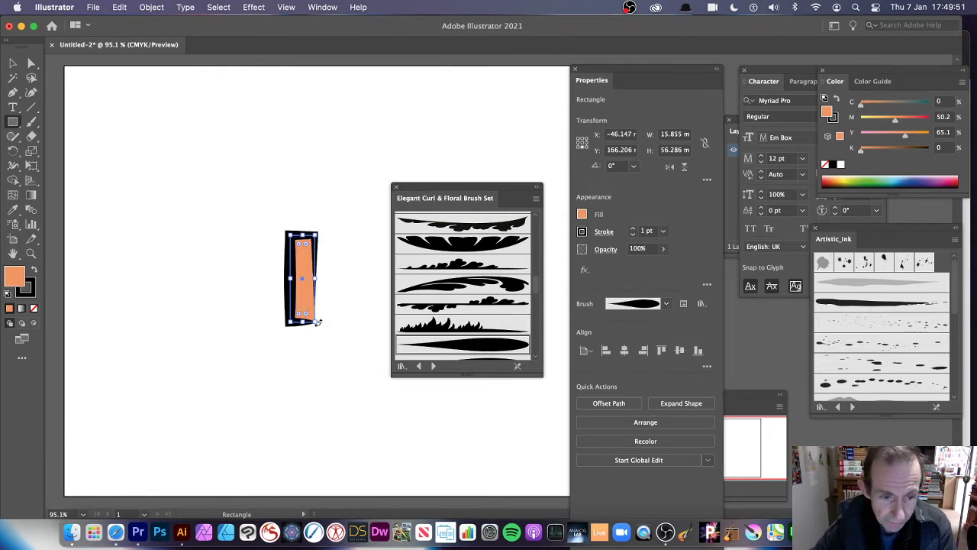
pyautogui.moveTo(318, 322); pyautogui.dragTo(325, 344)
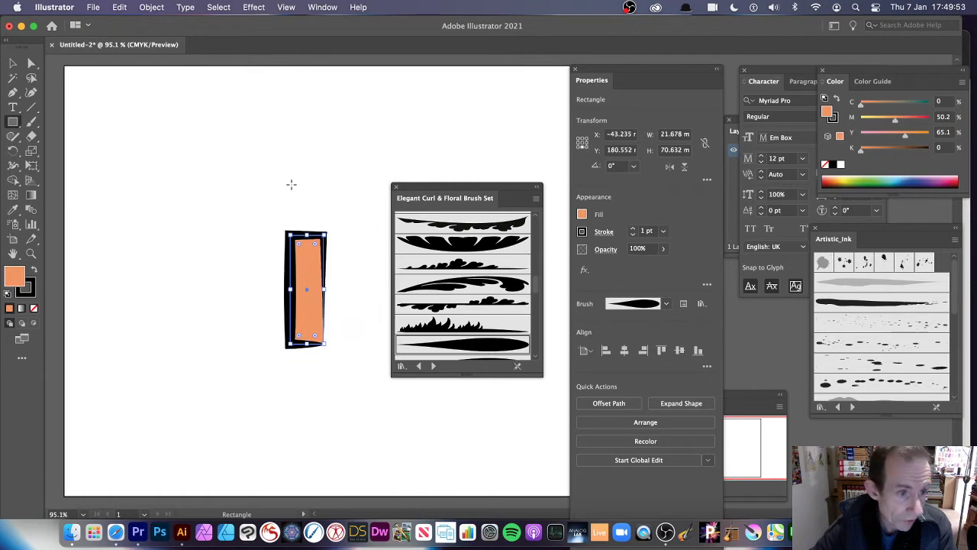
# Make a grid repeat from the brush-stroked orange rectangle
pyautogui.click(152, 8)
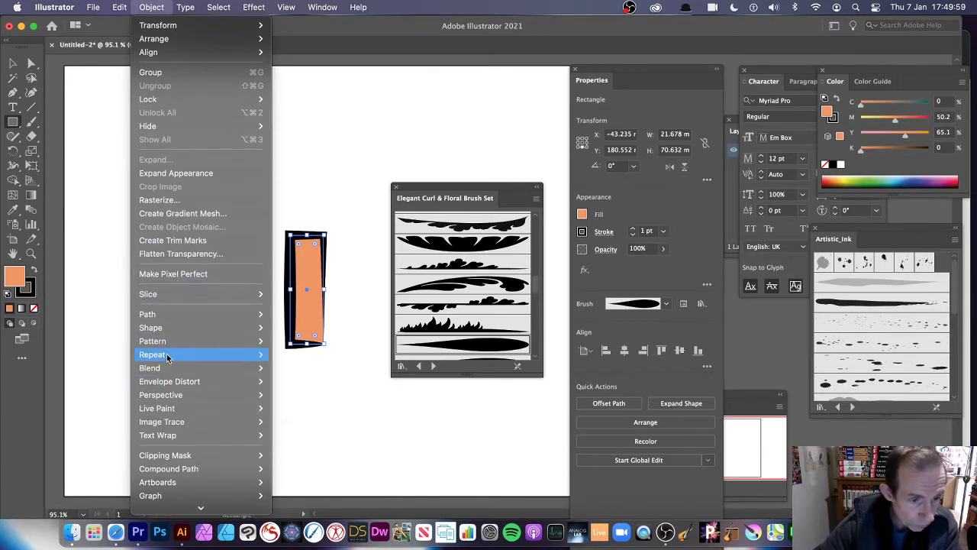
pyautogui.moveTo(168, 353)
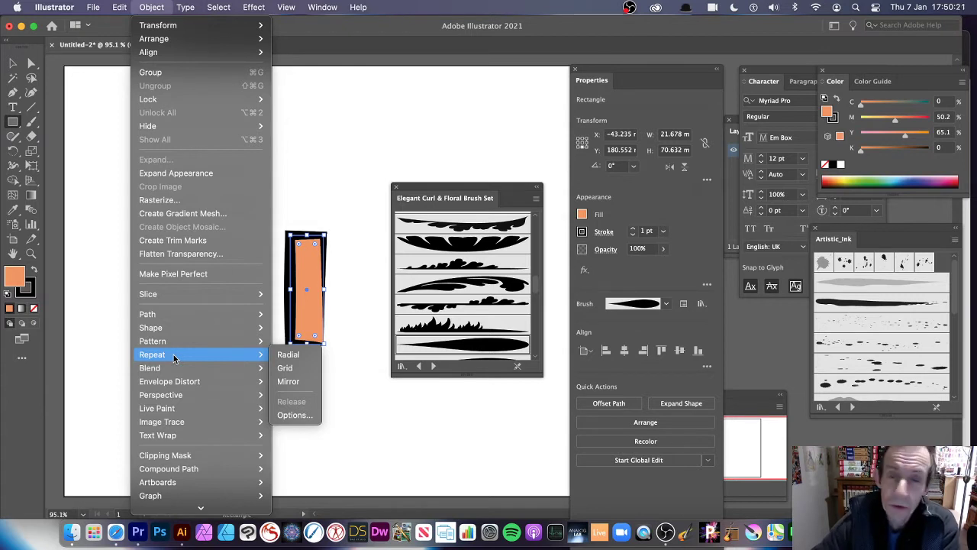
pyautogui.moveTo(191, 329)
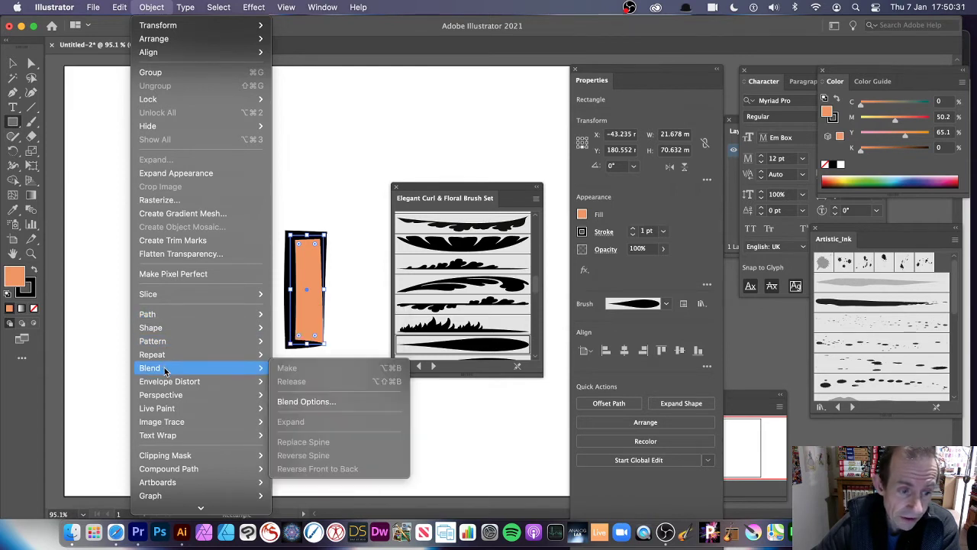
pyautogui.moveTo(162, 384)
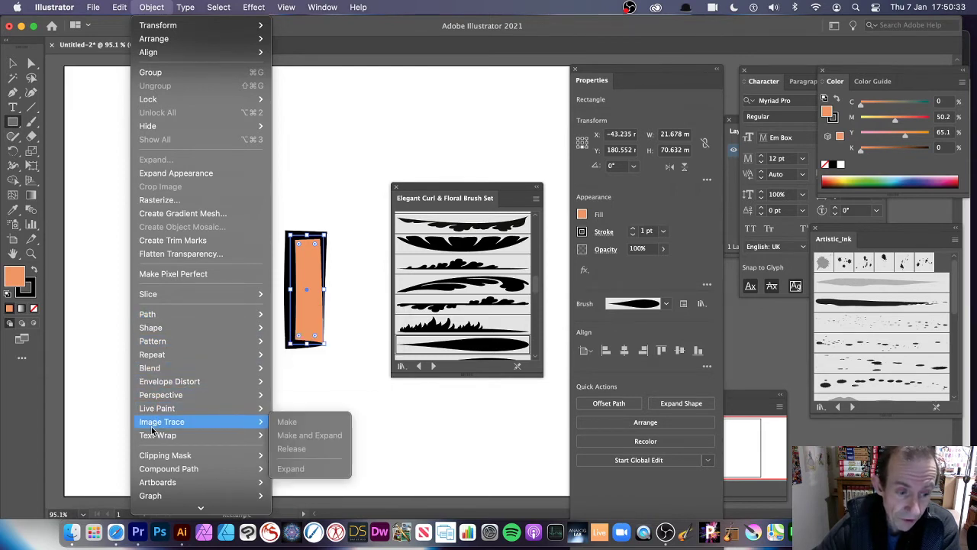
pyautogui.moveTo(169, 400)
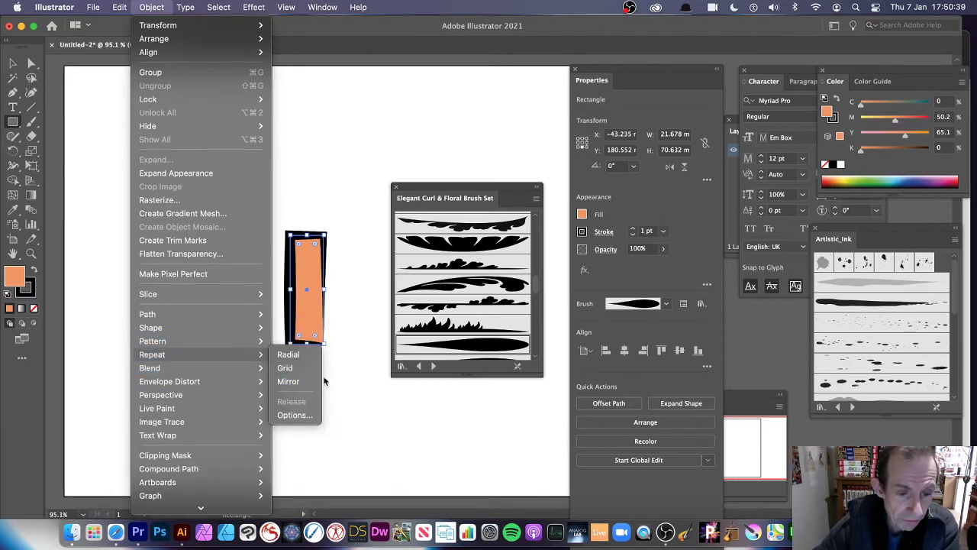
pyautogui.click(286, 369)
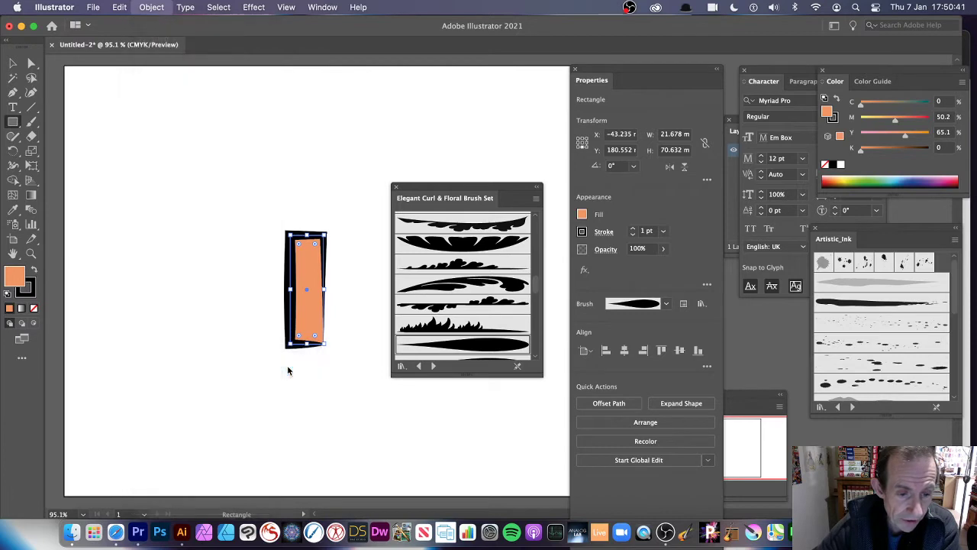
# Tighten the column spacing of the orange rectangle grid and extend the repeat to about 170.4 by 170.2 mm
pyautogui.moveTo(496, 188)
pyautogui.mouseDown()
pyautogui.moveTo(560, 186)
pyautogui.moveTo(608, 155)
pyautogui.mouseUp()
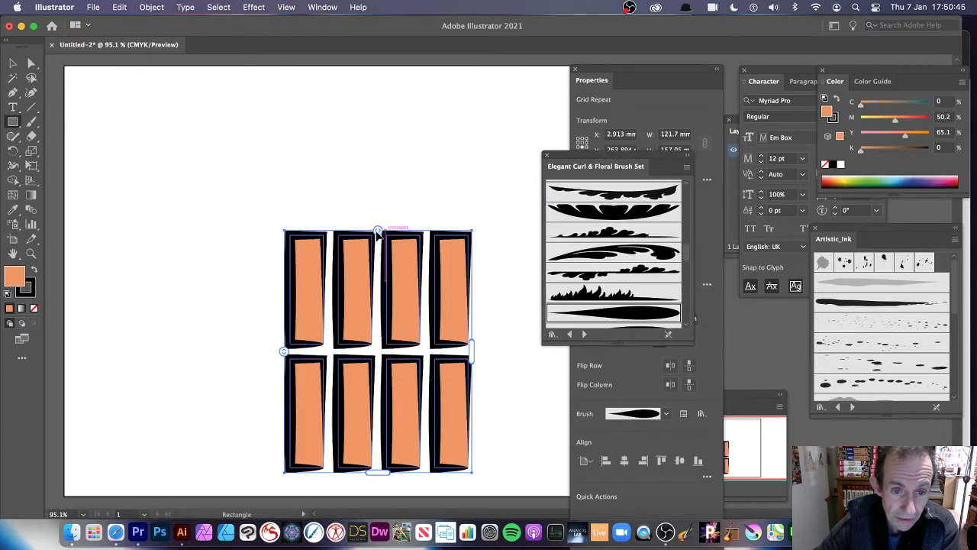
pyautogui.moveTo(377, 231); pyautogui.dragTo(387, 227)
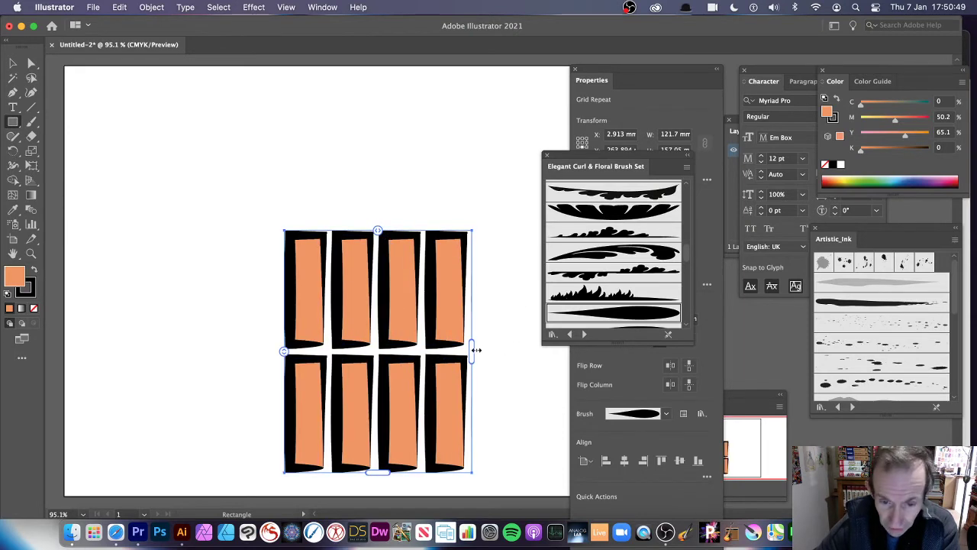
pyautogui.moveTo(475, 349); pyautogui.dragTo(547, 350)
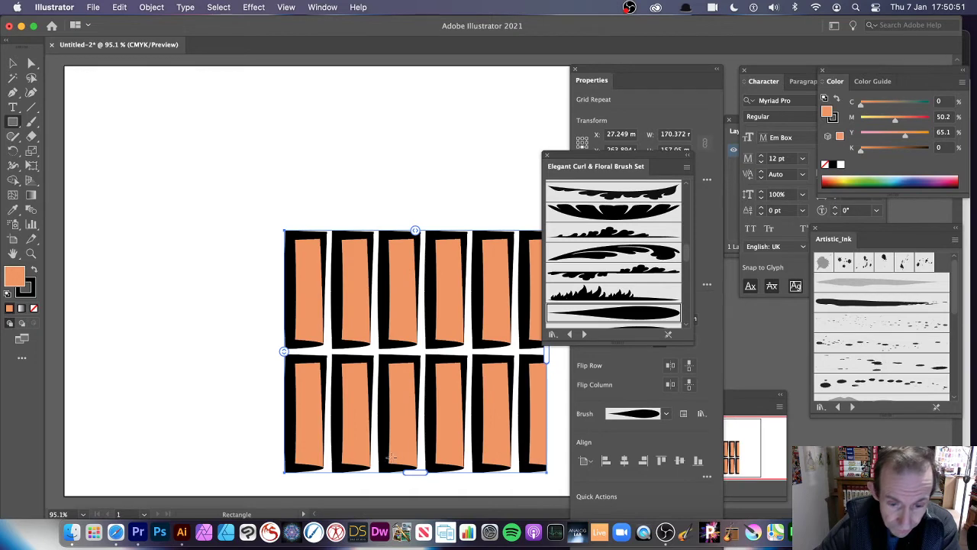
pyautogui.moveTo(414, 472); pyautogui.dragTo(415, 493)
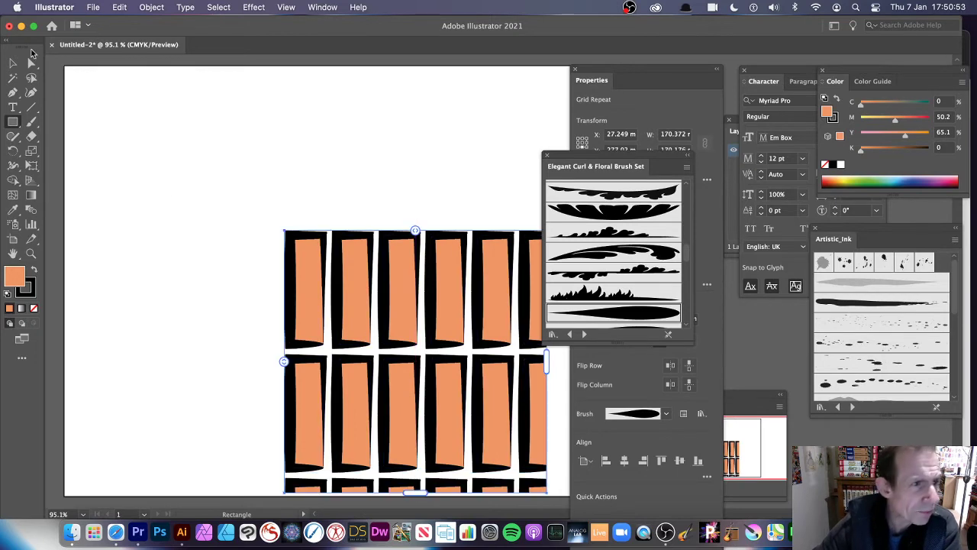
# Move the grid repeat to the artboard's upper left area and scale it up to about 247.5 by 247.2 mm
pyautogui.click(14, 64)
pyautogui.moveTo(370, 243); pyautogui.dragTo(221, 103)
pyautogui.moveTo(400, 350); pyautogui.dragTo(568, 474)
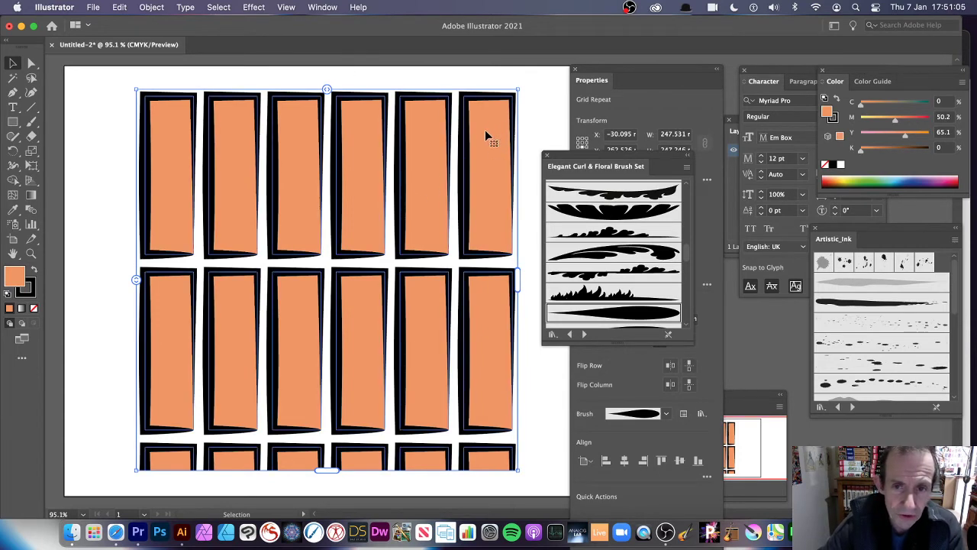
# Inside the grid repeat, try the card-suit pattern brushes on the rectangle's stroke, ending with the black curly scroll pattern brush
pyautogui.doubleClick(364, 152)
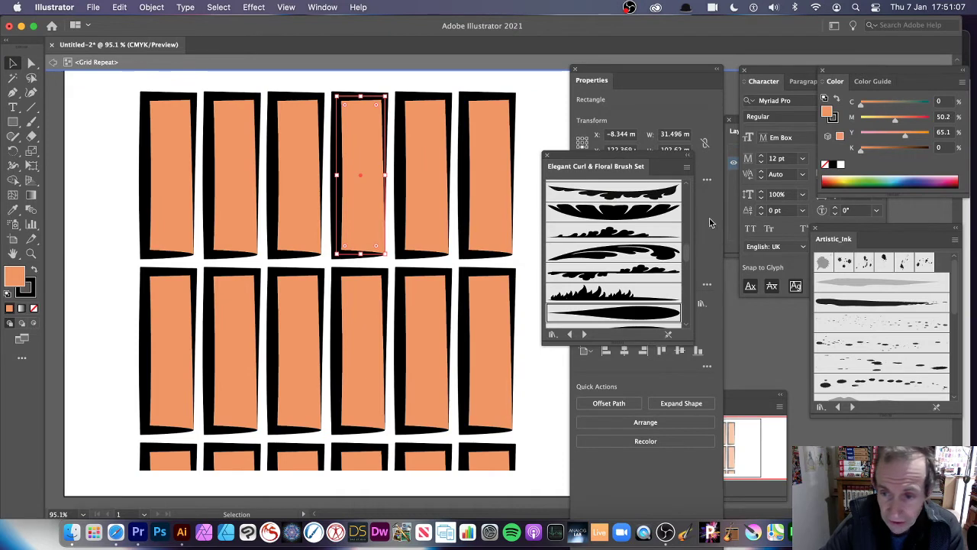
pyautogui.moveTo(688, 243); pyautogui.dragTo(691, 281)
pyautogui.click(592, 293)
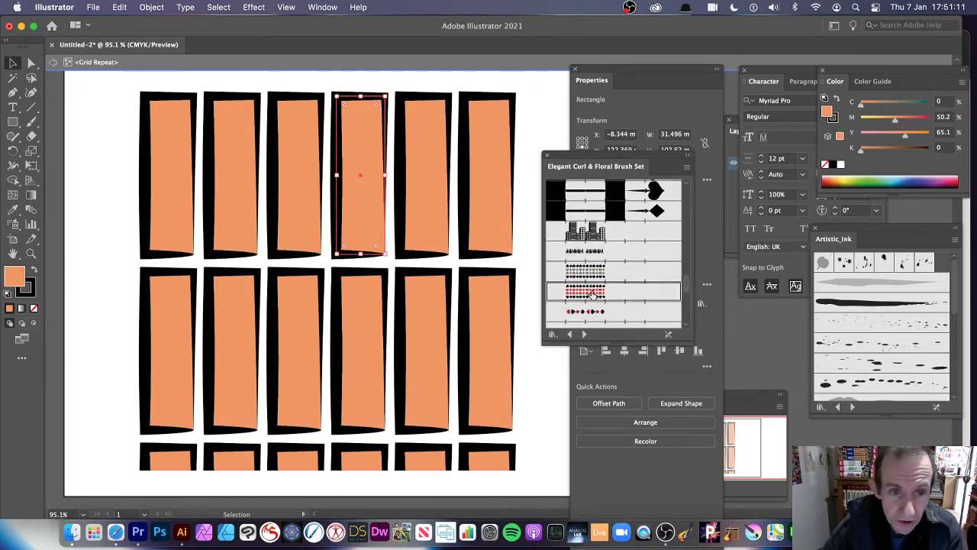
pyautogui.click(591, 233)
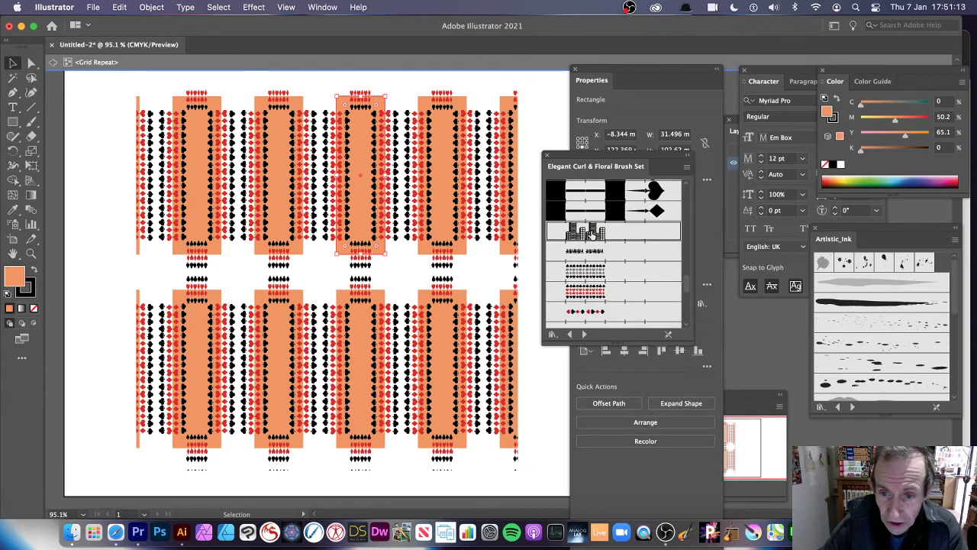
pyautogui.click(585, 290)
pyautogui.click(585, 311)
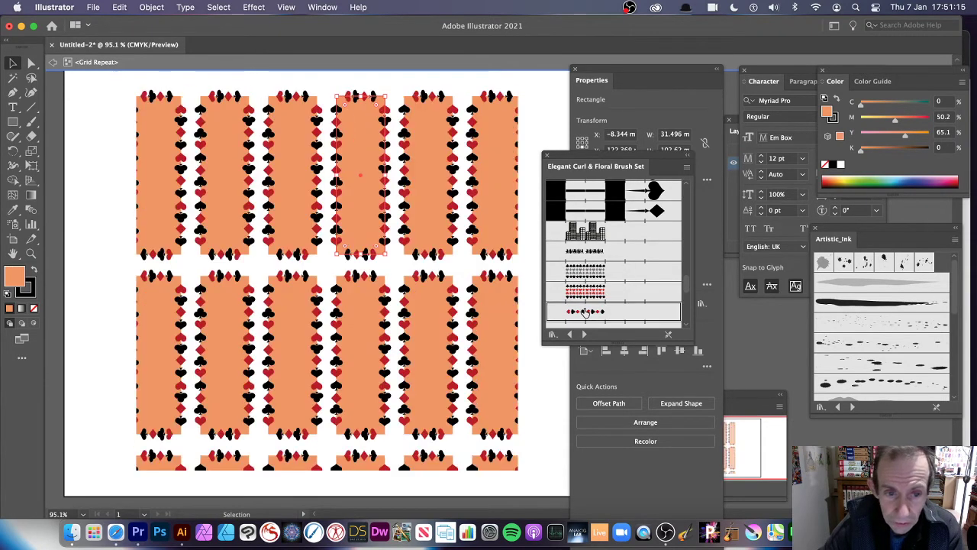
pyautogui.moveTo(689, 281); pyautogui.dragTo(689, 306)
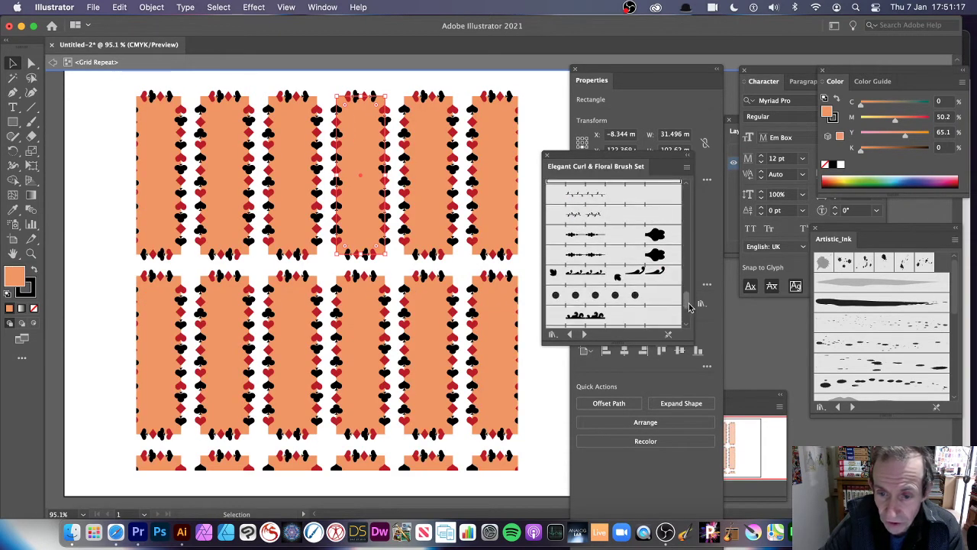
pyautogui.click(589, 314)
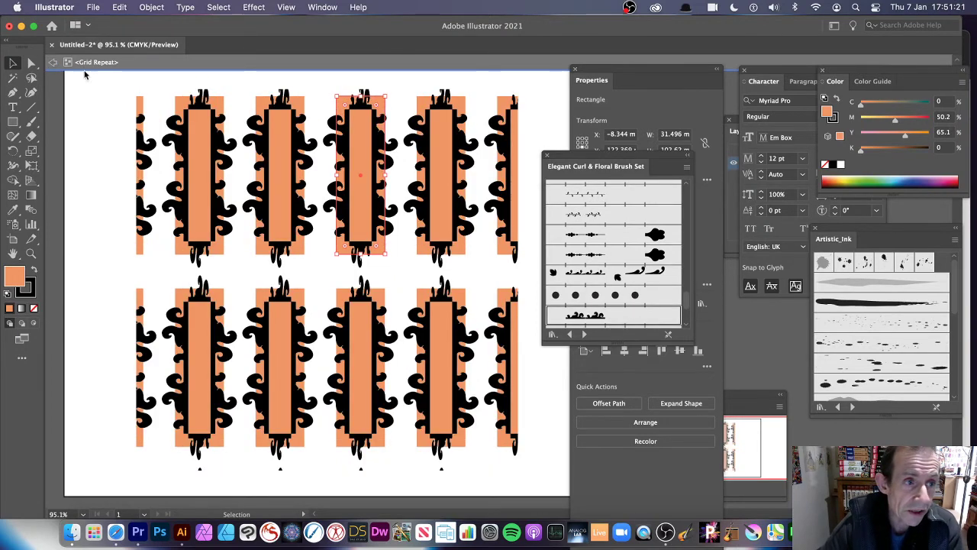
pyautogui.click(61, 63)
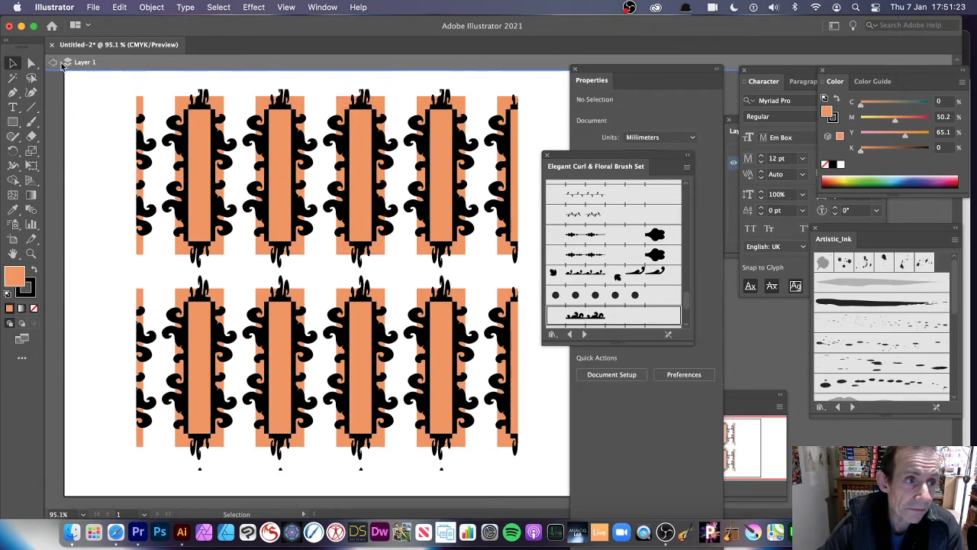
# Scale the whole grid repeat down to about 179.5 by 179.2 mm
pyautogui.click(301, 145)
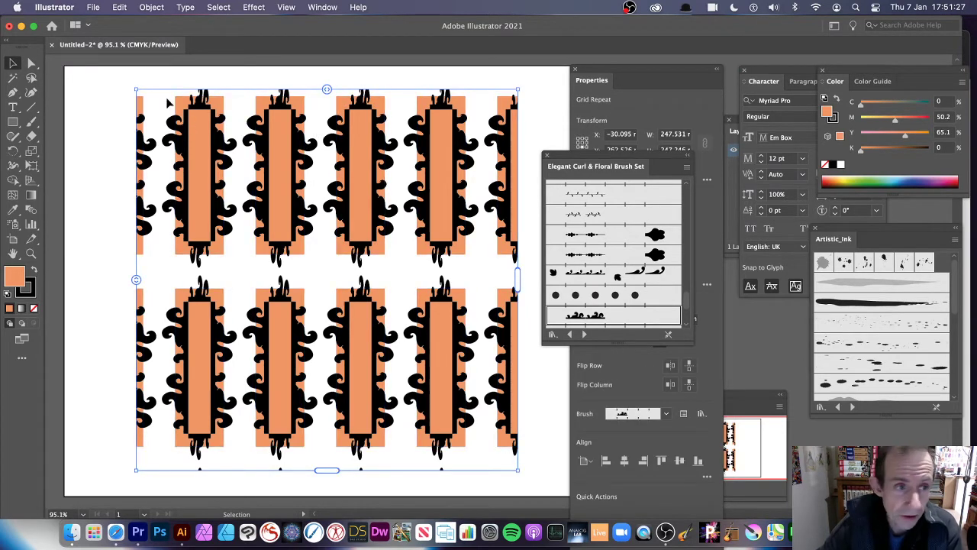
pyautogui.moveTo(136, 89); pyautogui.dragTo(242, 155)
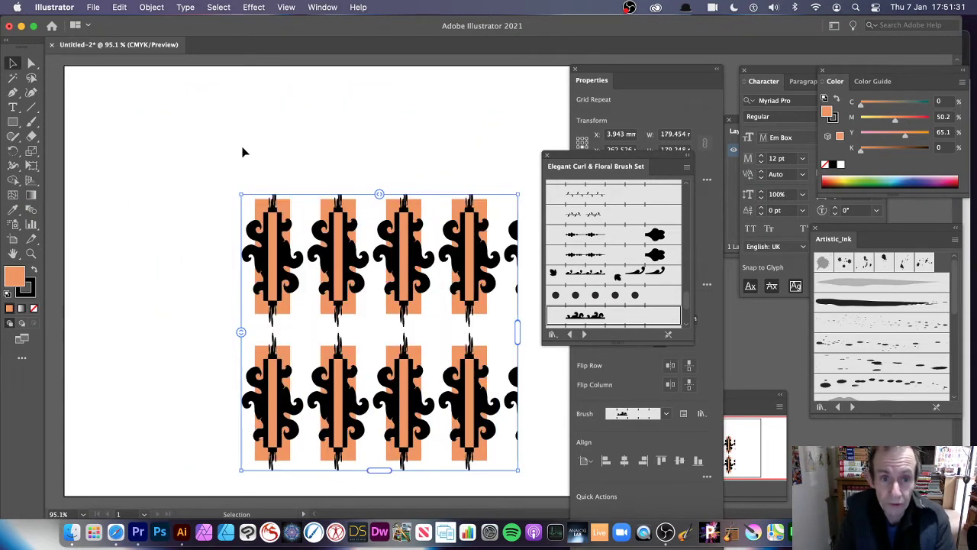
# Delete the rectangle grid repeat and switch to the Paintbrush tool with the curly scroll brush
pyautogui.press('Delete')
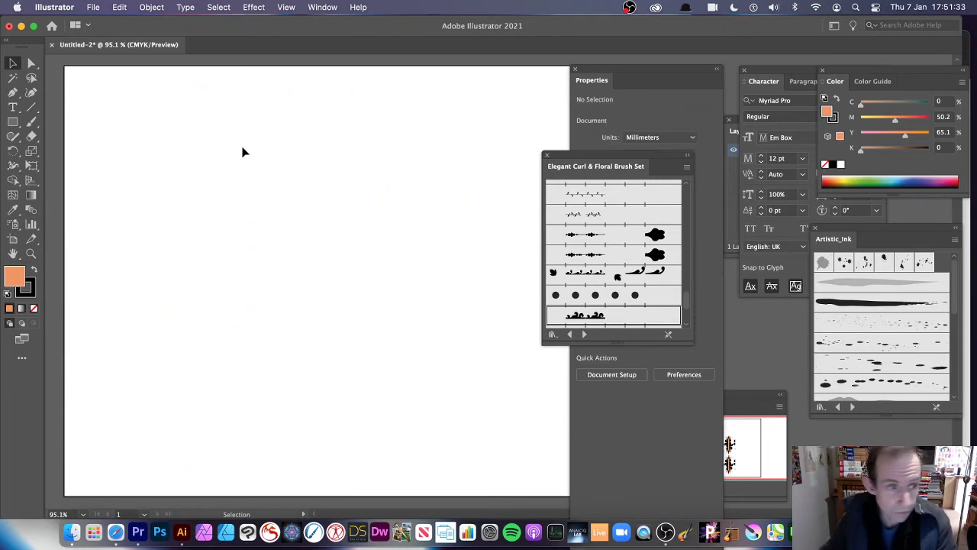
pyautogui.click(32, 124)
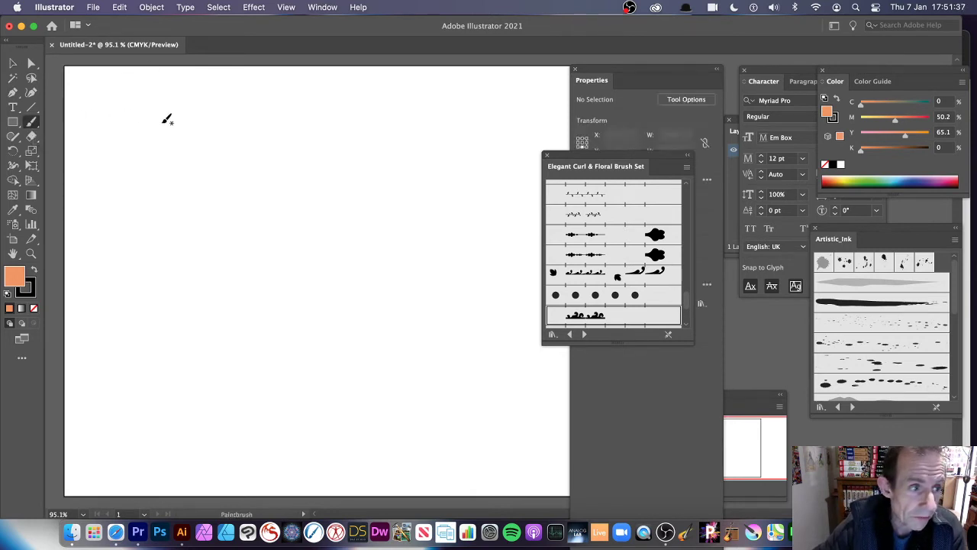
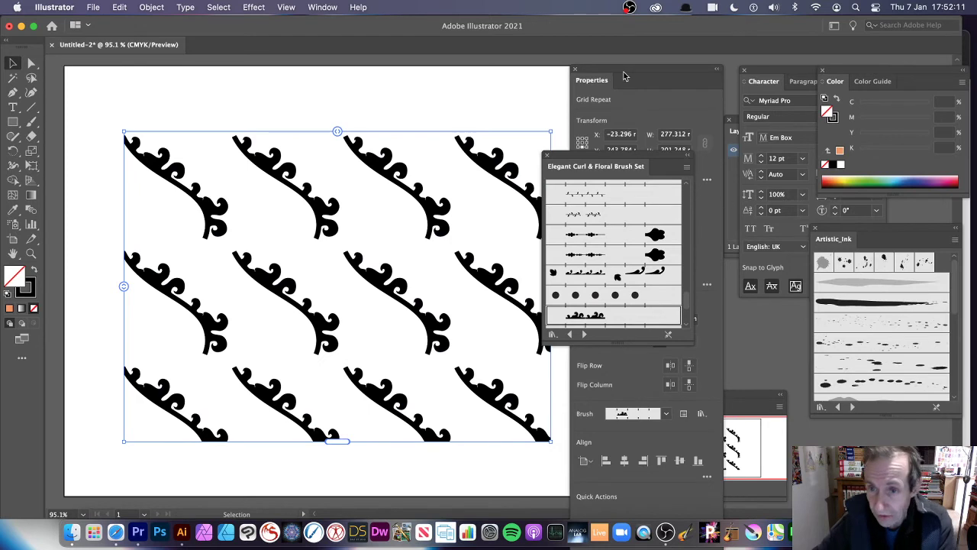
# Try the brick-by-row and brick-by-column grid types on the scroll-stroke repeat, and return it to the plain grid type
pyautogui.click(641, 73)
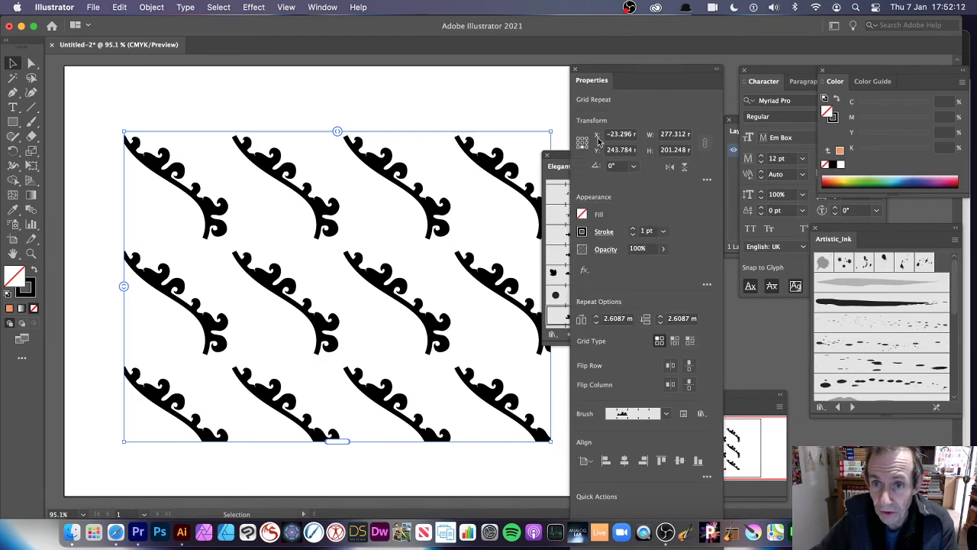
pyautogui.click(675, 341)
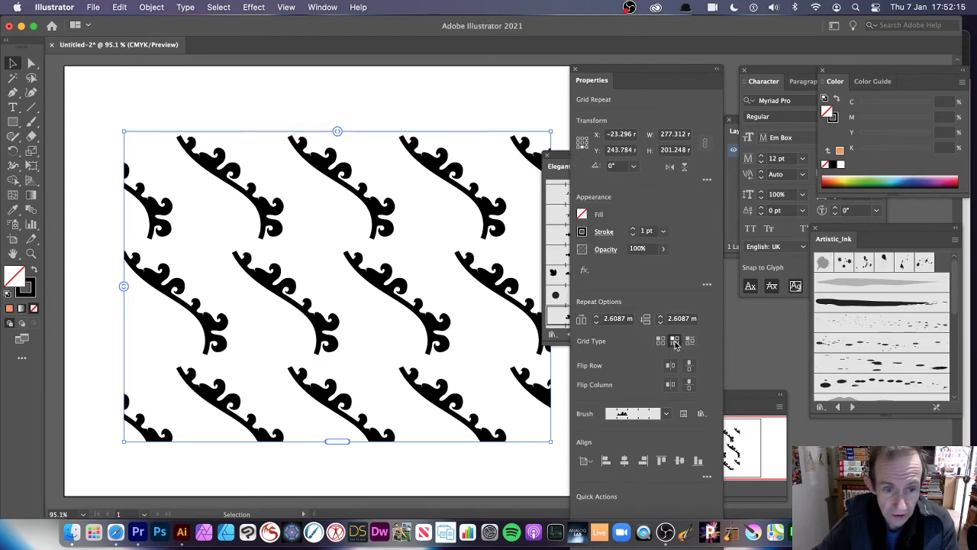
pyautogui.click(692, 342)
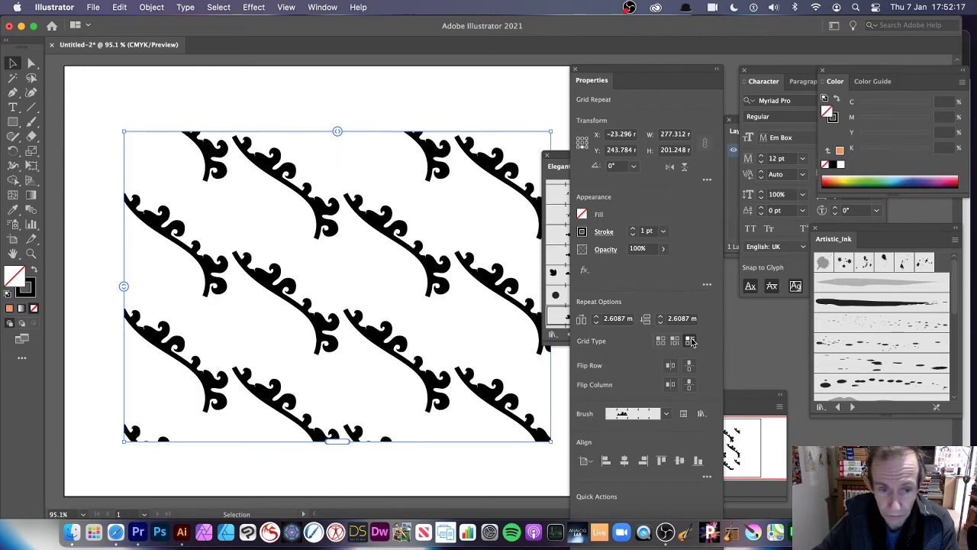
pyautogui.click(662, 343)
pyautogui.click(661, 342)
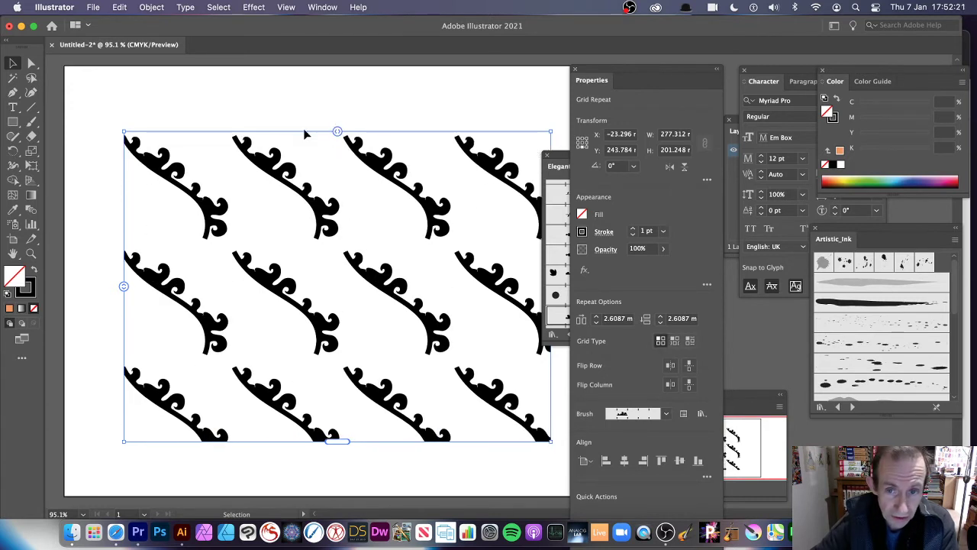
# Overlap the columns with a horizontal spacing of about -30.5 mm and turn on both horizontal and vertical flips for rows and columns
pyautogui.moveTo(337, 132); pyautogui.dragTo(293, 133)
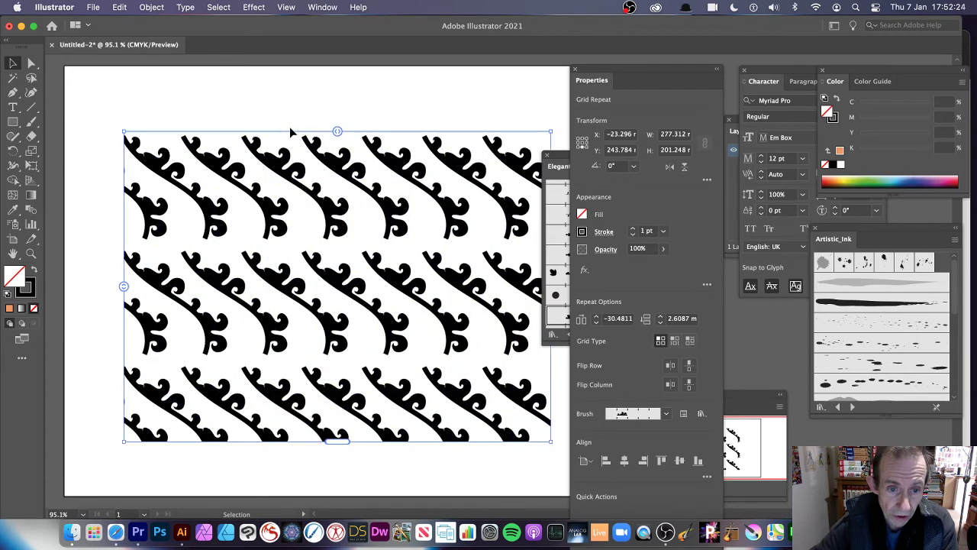
pyautogui.click(688, 367)
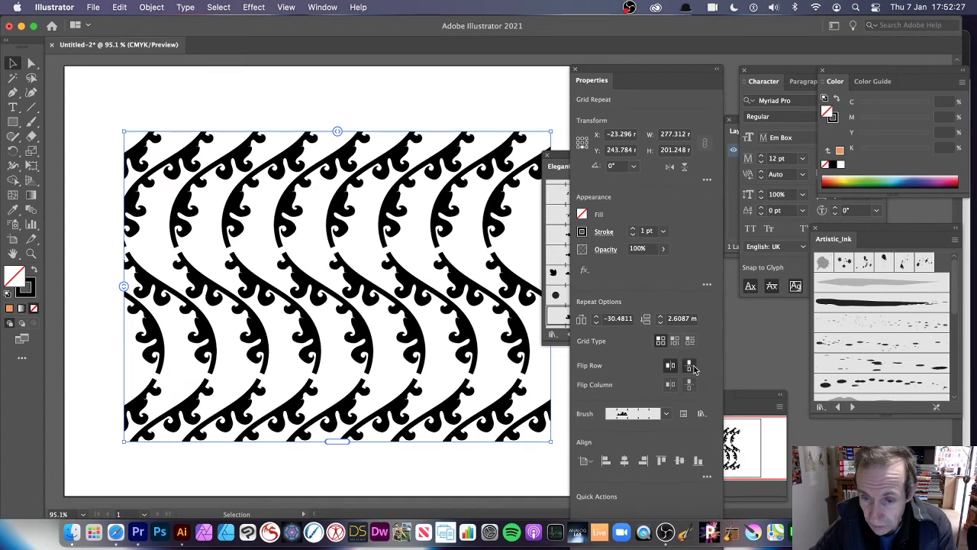
pyautogui.click(690, 368)
pyautogui.click(670, 386)
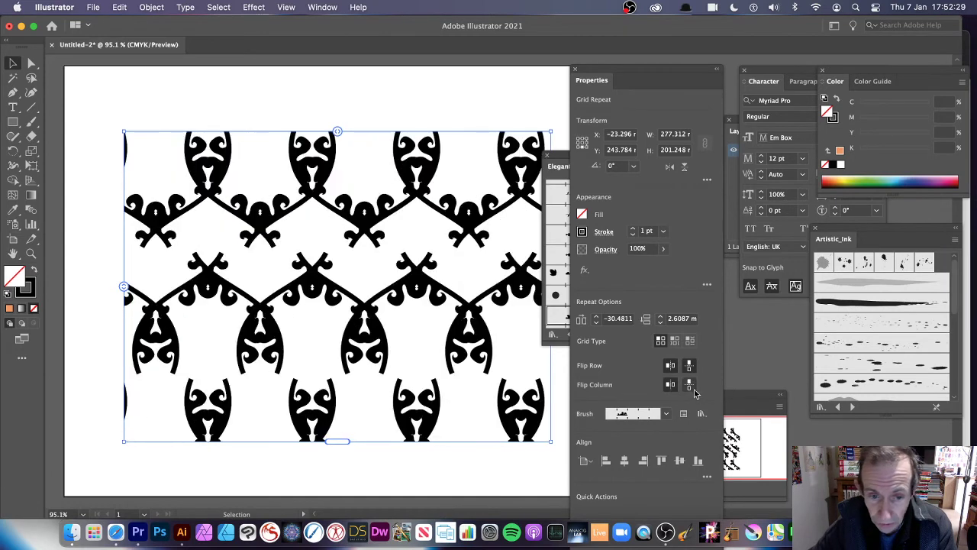
pyautogui.click(689, 386)
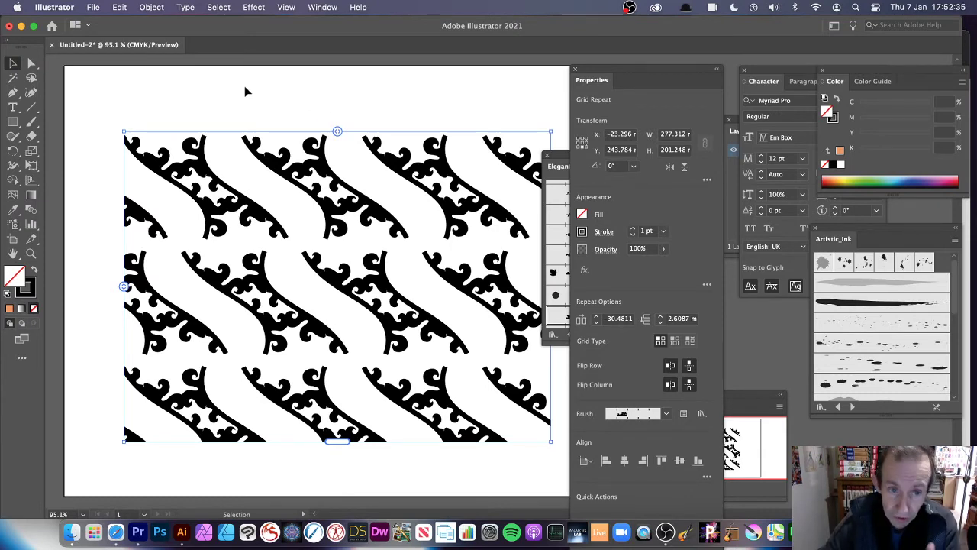
# Inside the grid repeat, reshape the scroll-brushed path to about 43.8 mm wide by 101.9 mm high, and leave isolation mode
pyautogui.doubleClick(296, 175)
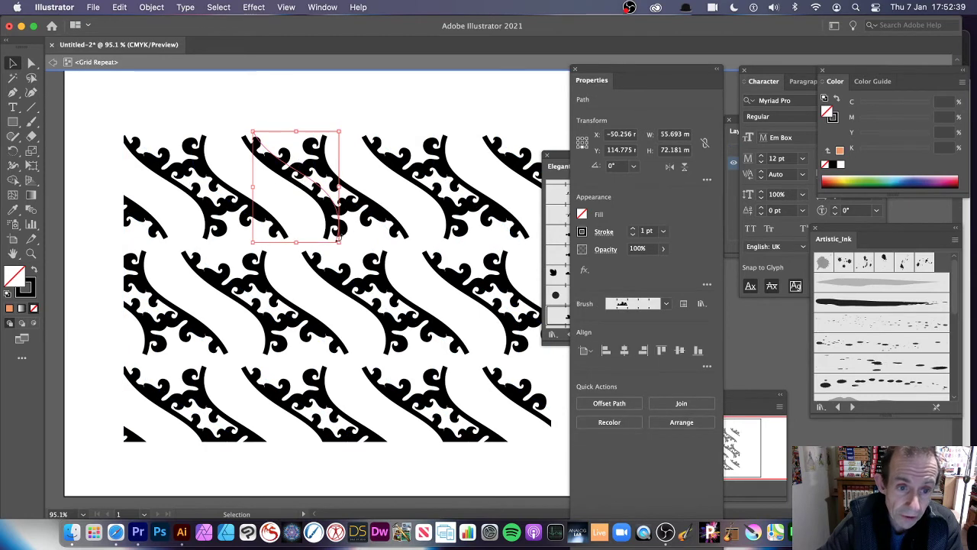
pyautogui.moveTo(341, 243); pyautogui.dragTo(318, 268)
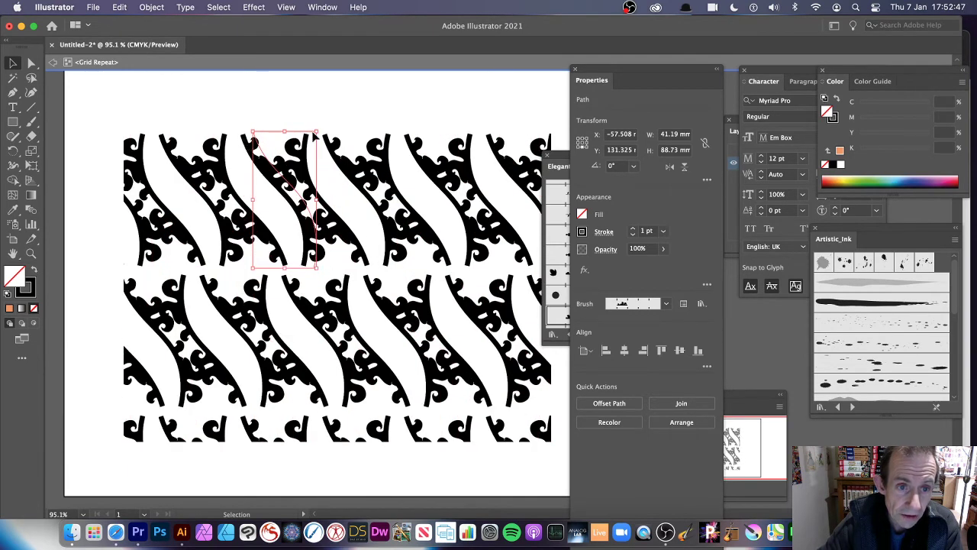
pyautogui.moveTo(318, 132); pyautogui.dragTo(322, 111)
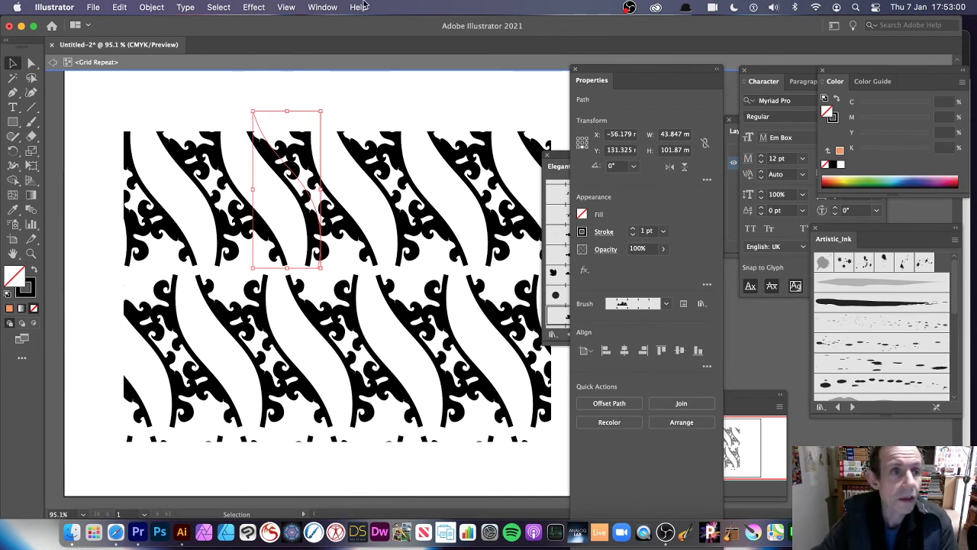
pyautogui.click(53, 62)
pyautogui.click(52, 63)
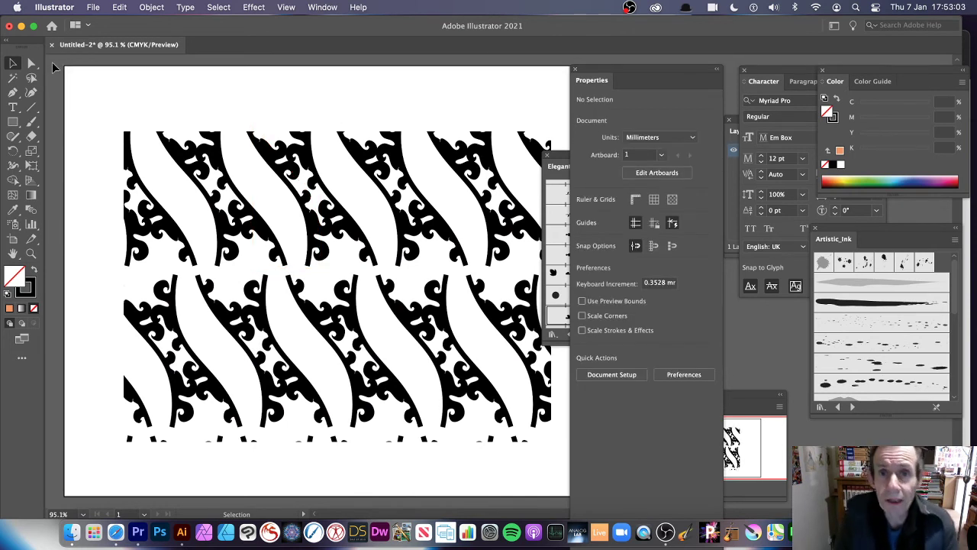